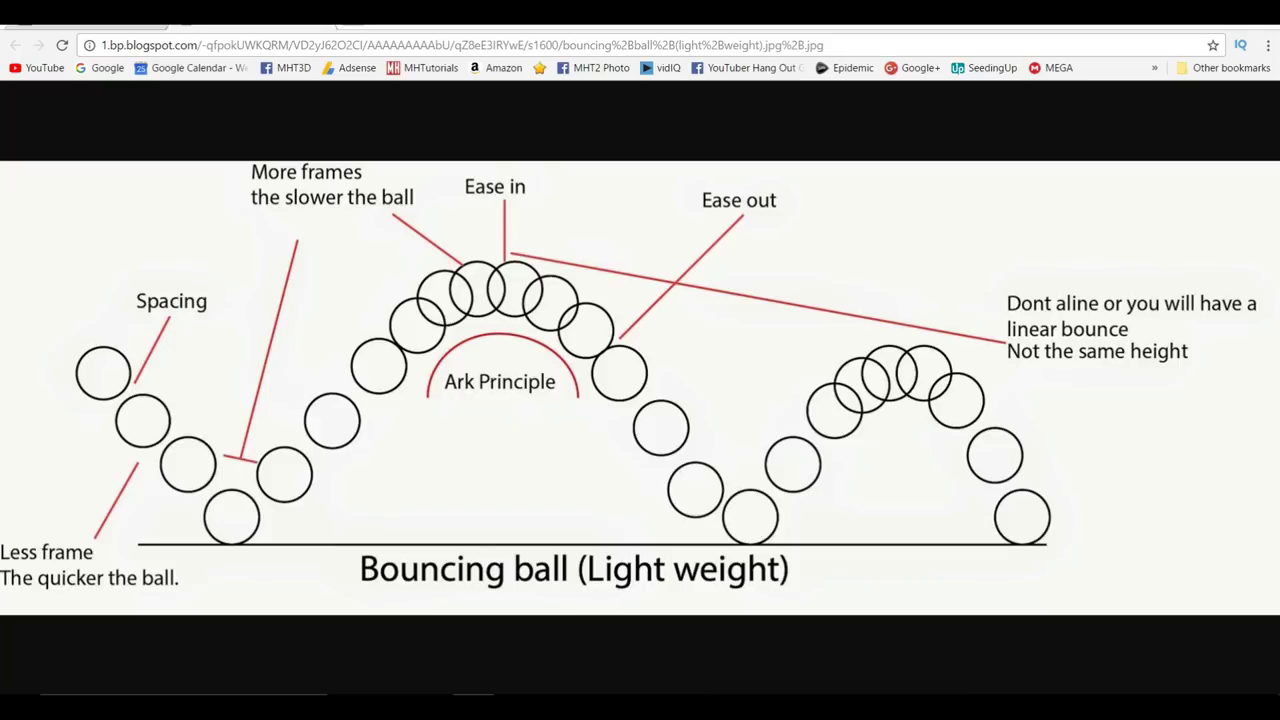
View the second bouncing-ball reference drawing and switch to Maya.
key(ctrl+Tab)
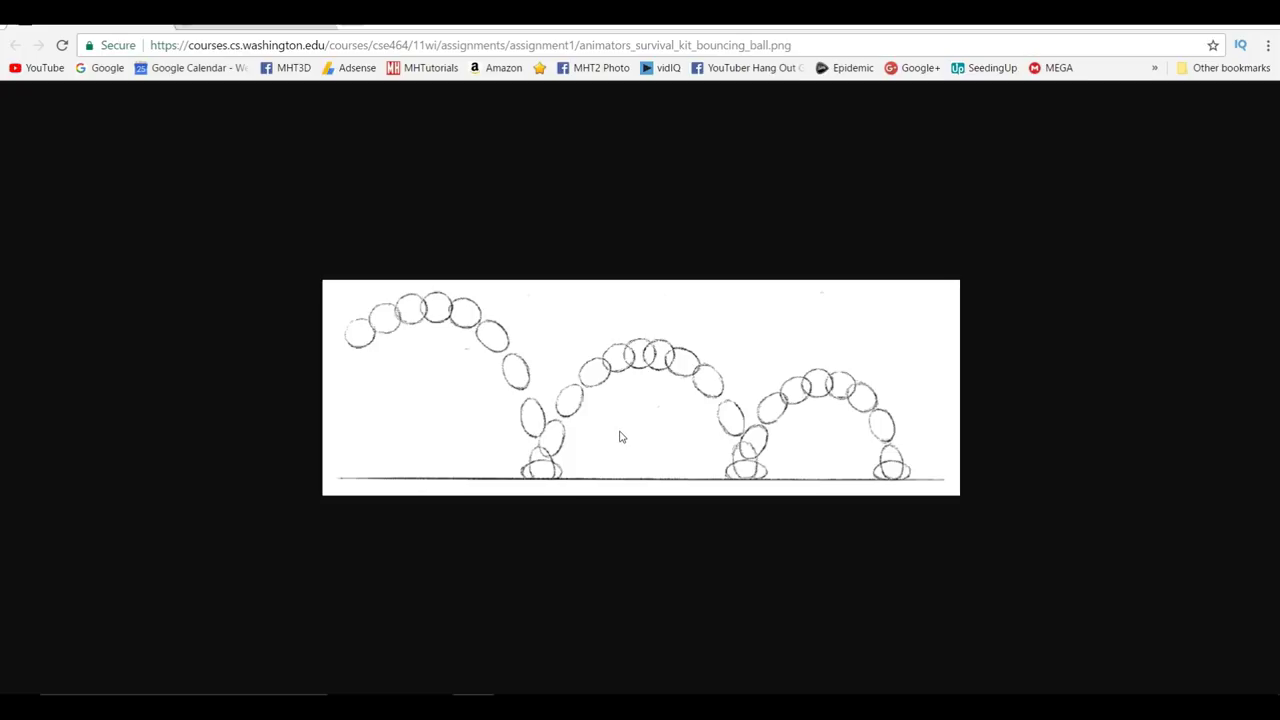
key(alt+Tab)
key(alt+Tab)
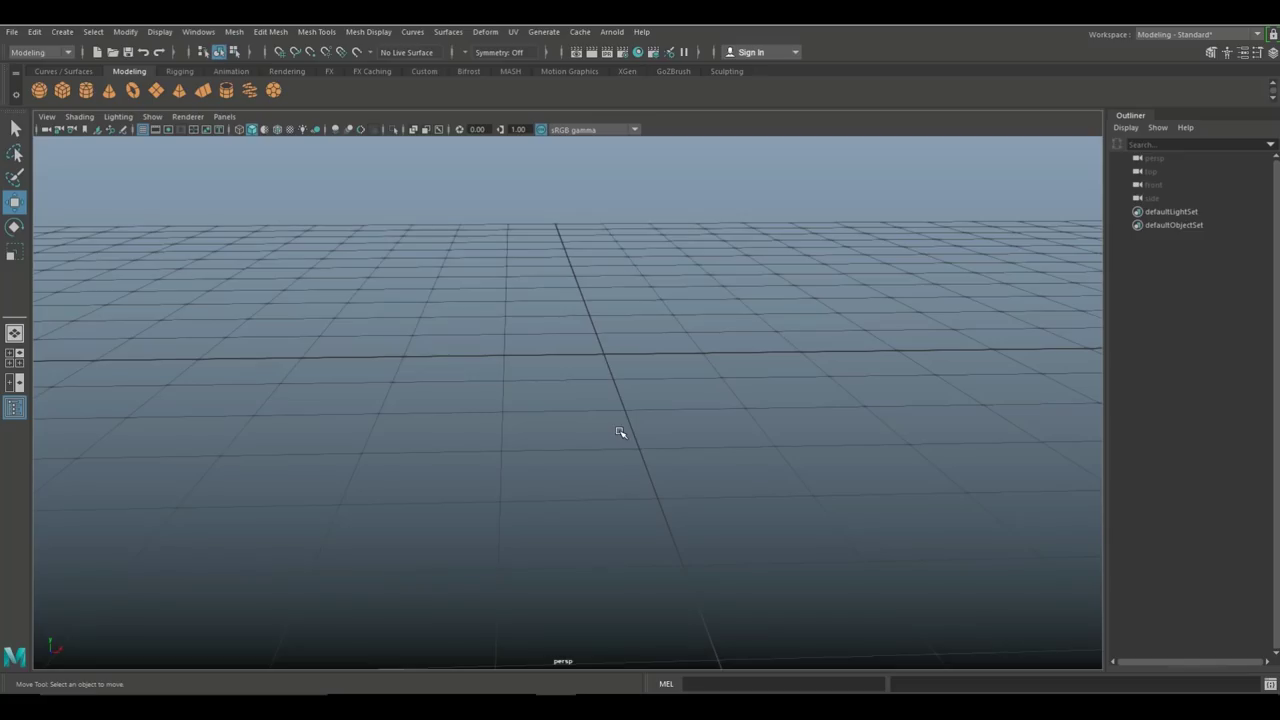
Hide the Outliner and create a polygon sphere at the centre of the grid.
scroll(727, 371, down, 3)
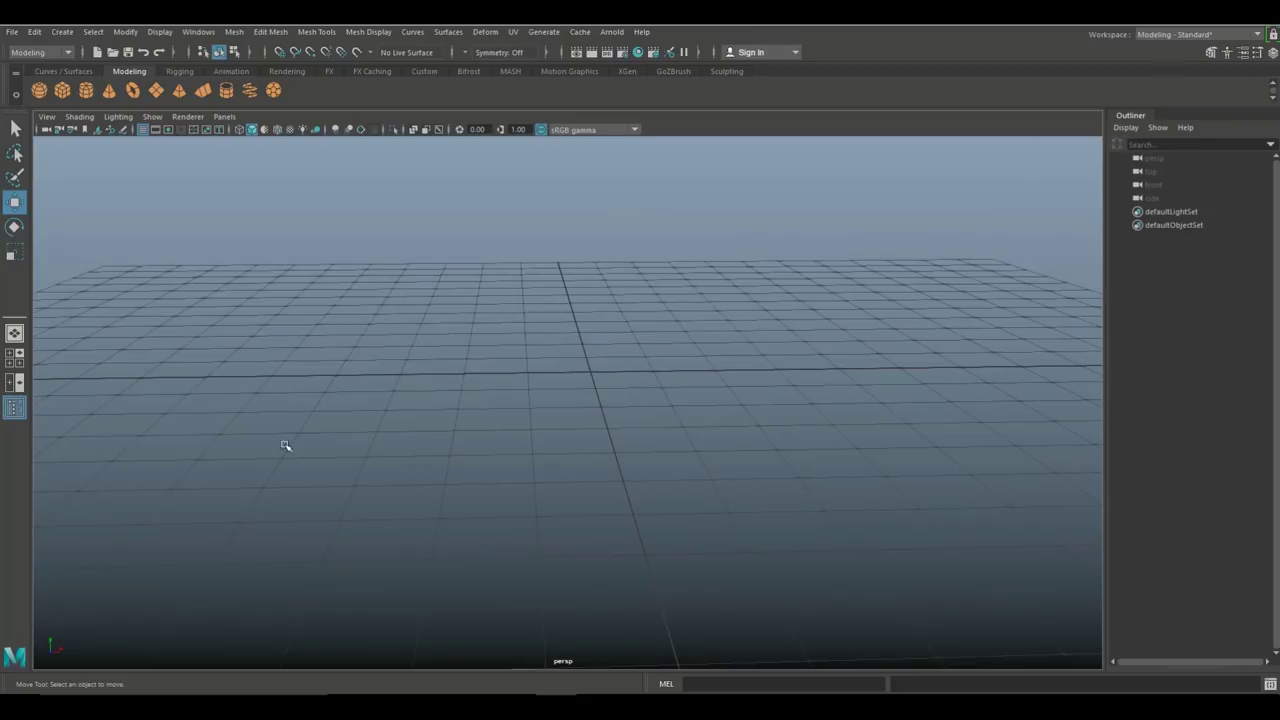
click(15, 408)
alt+drag(449, 437, 466, 437)
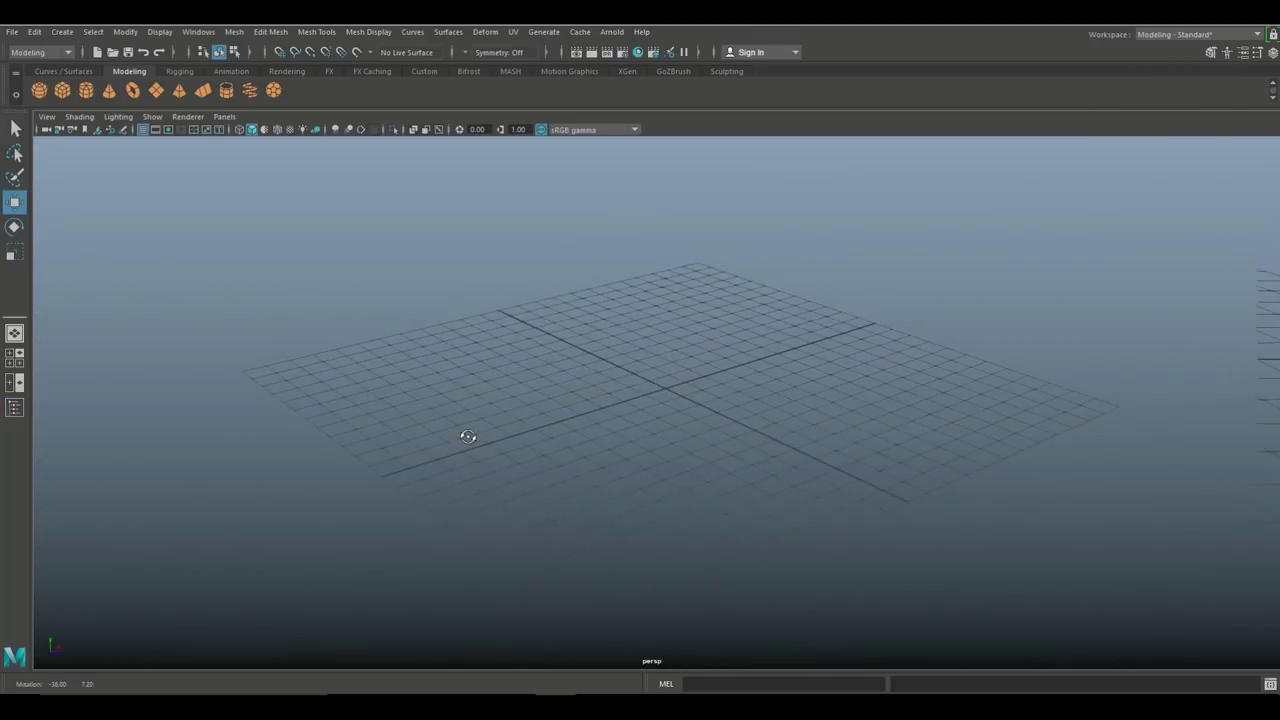
alt+middle_drag(466, 437, 428, 450)
click(39, 90)
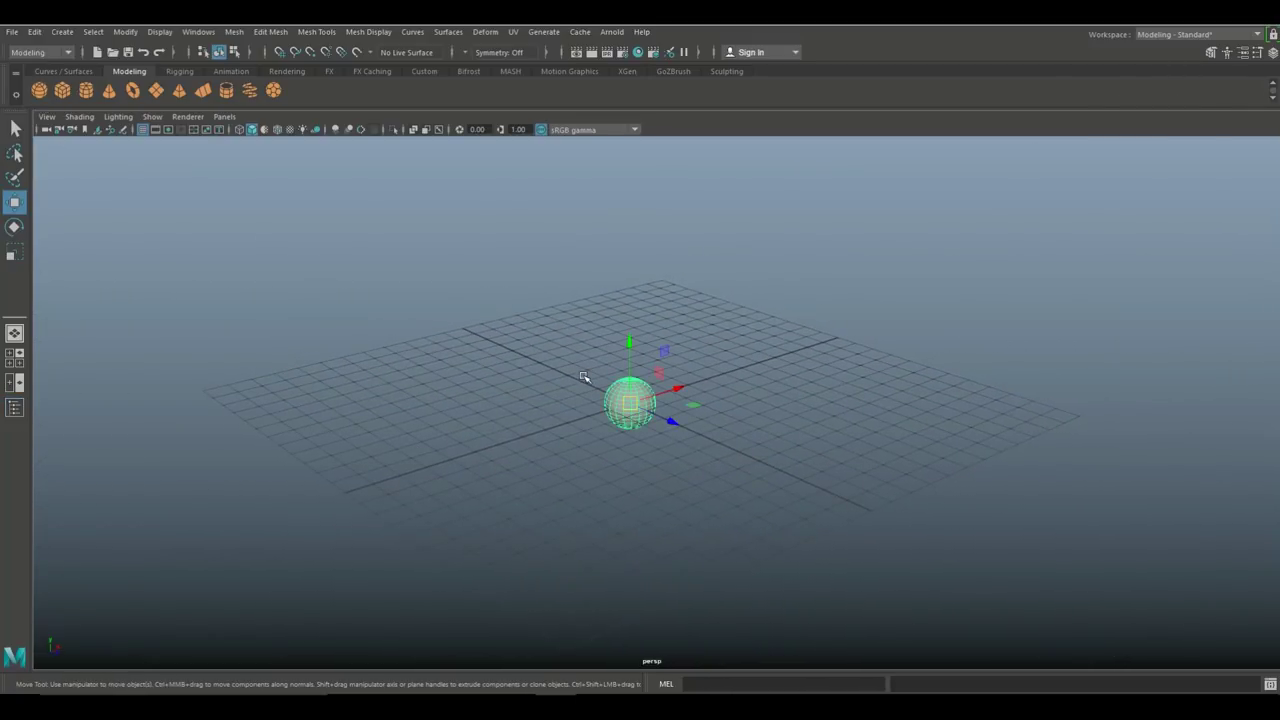
scroll(608, 400, up, 2)
scroll(606, 400, up, 3)
alt+middle_drag(618, 436, 640, 422)
mouse_move(640, 422)
alt+mouse_down()
mouse_move(646, 400)
mouse_move(658, 419)
alt+mouse_up()
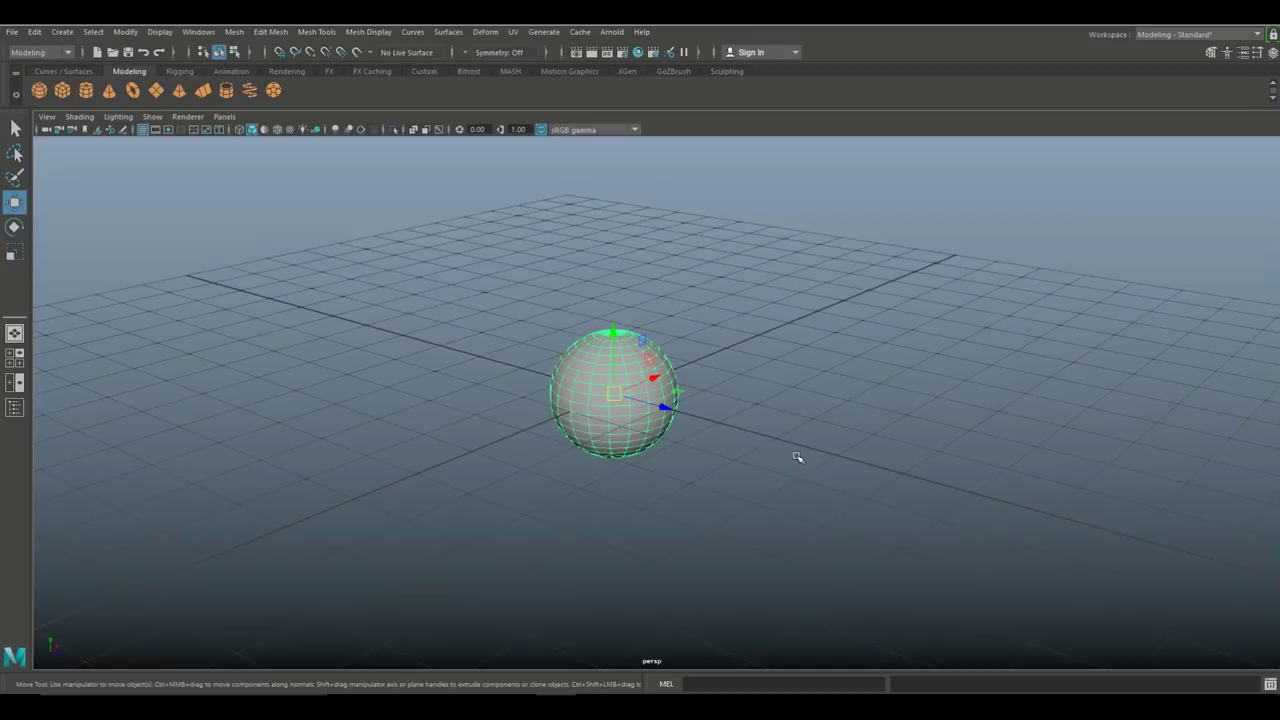
Create a lattice around the sphere using the reset default lattice options.
alt+drag(800, 457, 831, 457)
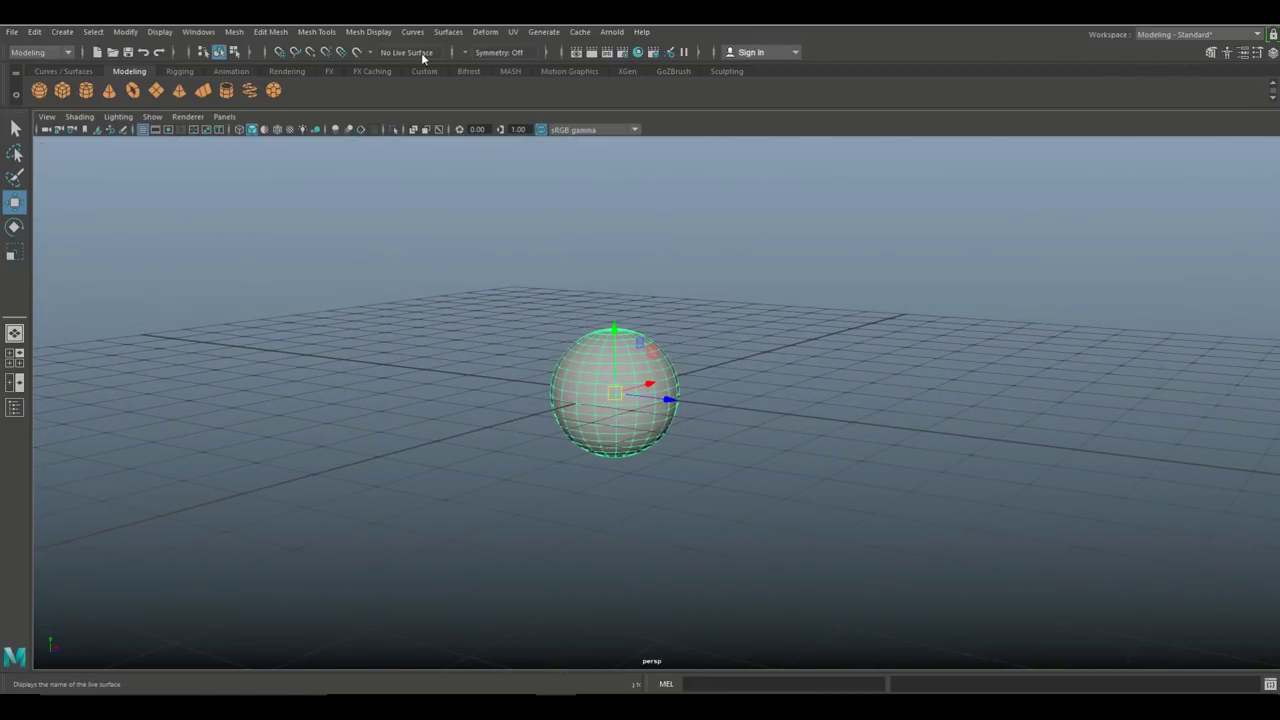
click(490, 33)
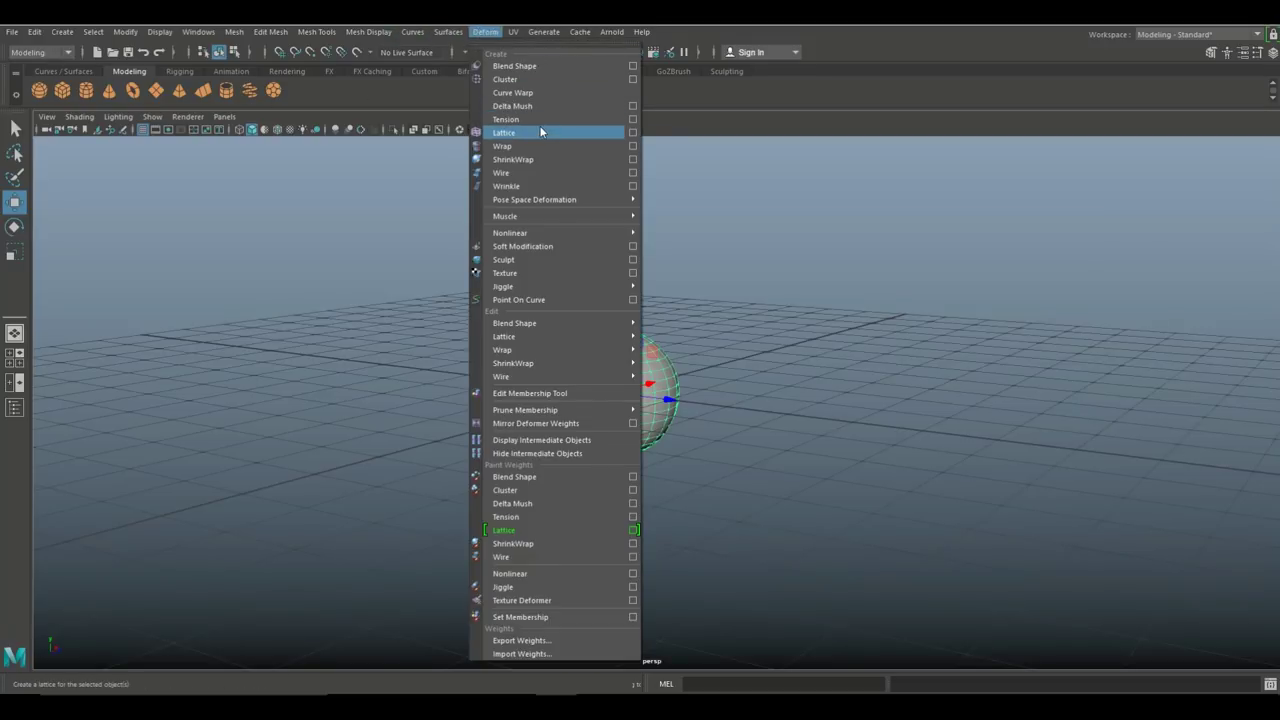
click(633, 133)
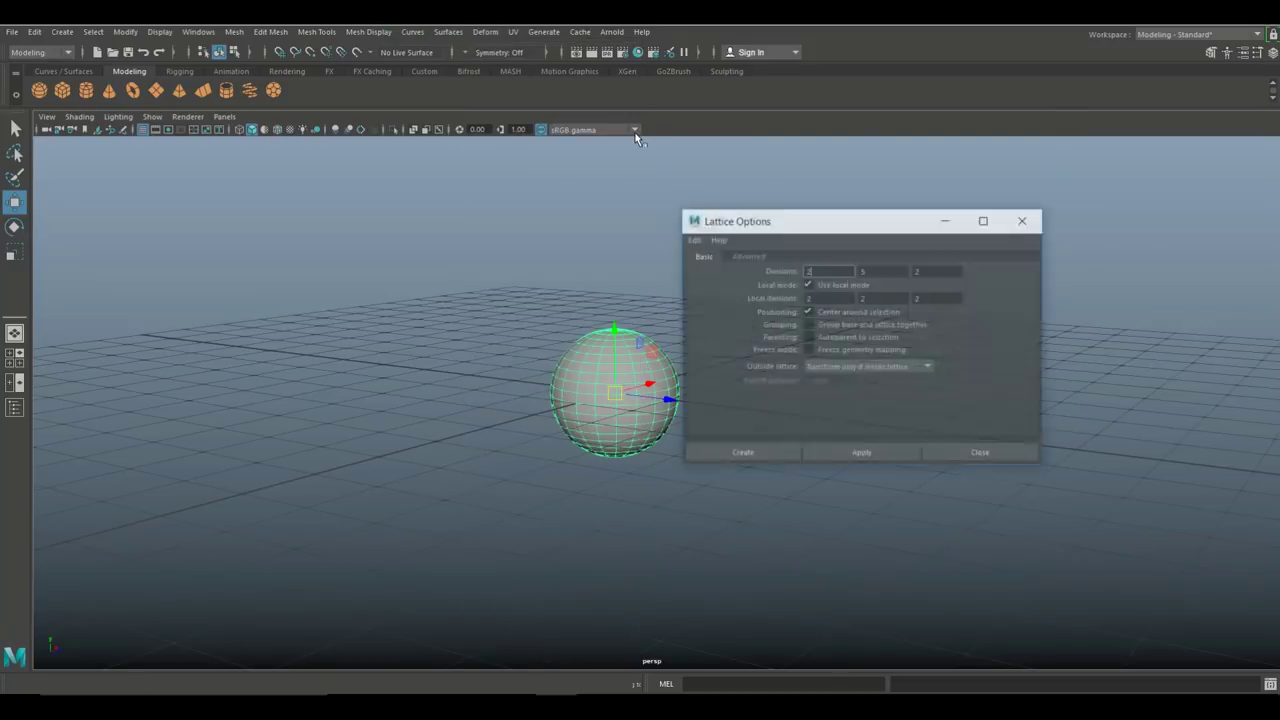
click(692, 239)
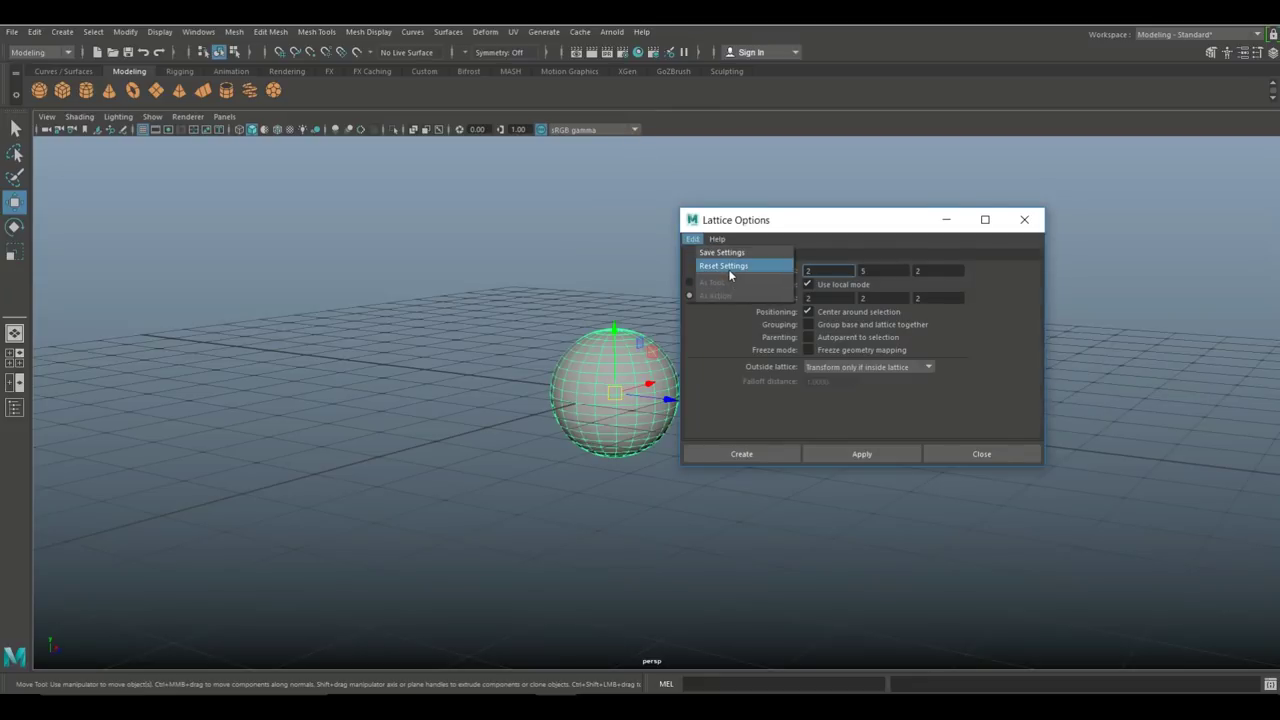
click(728, 268)
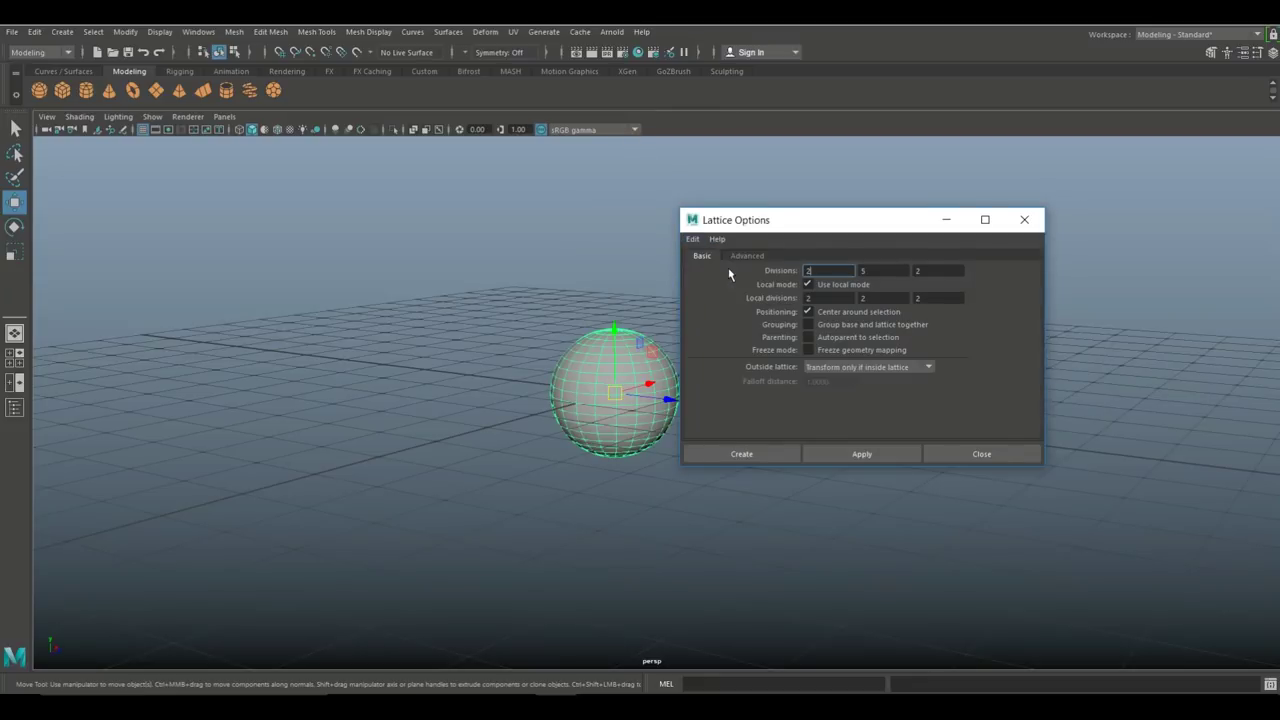
click(783, 455)
alt+drag(806, 460, 786, 483)
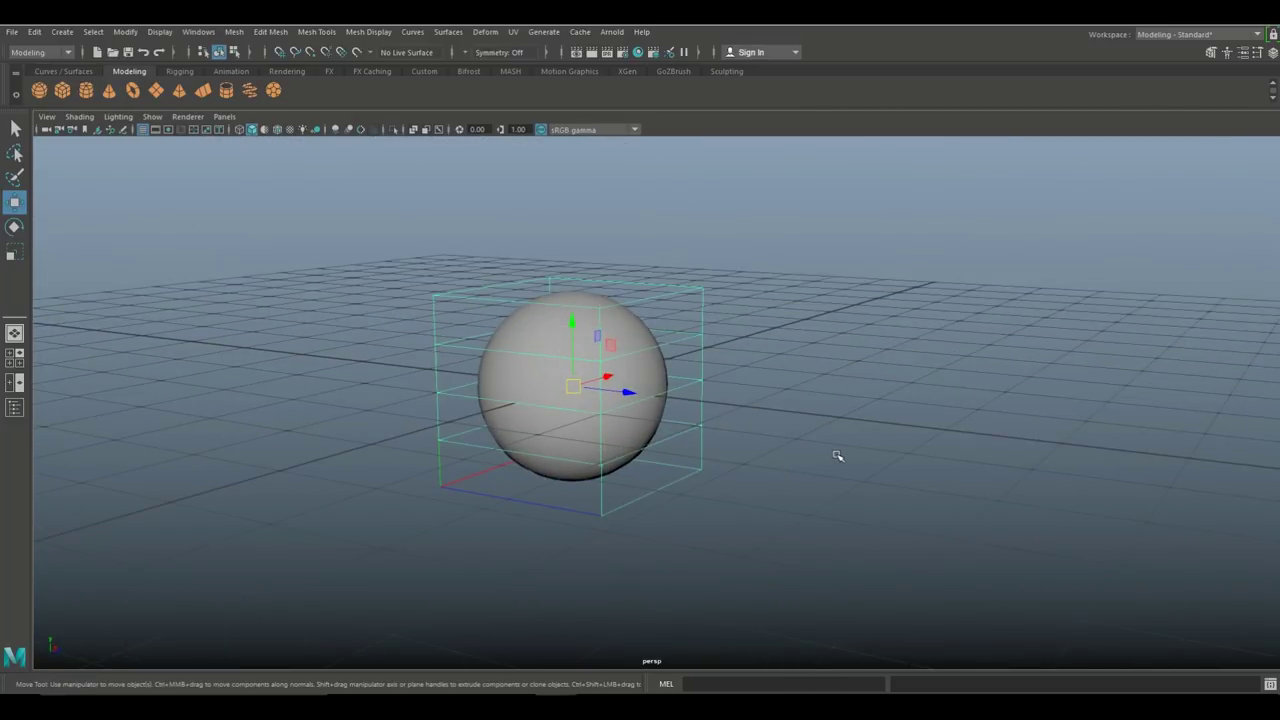
Set the lattice shape's T Divisions to 2.
key(ctrl+a)
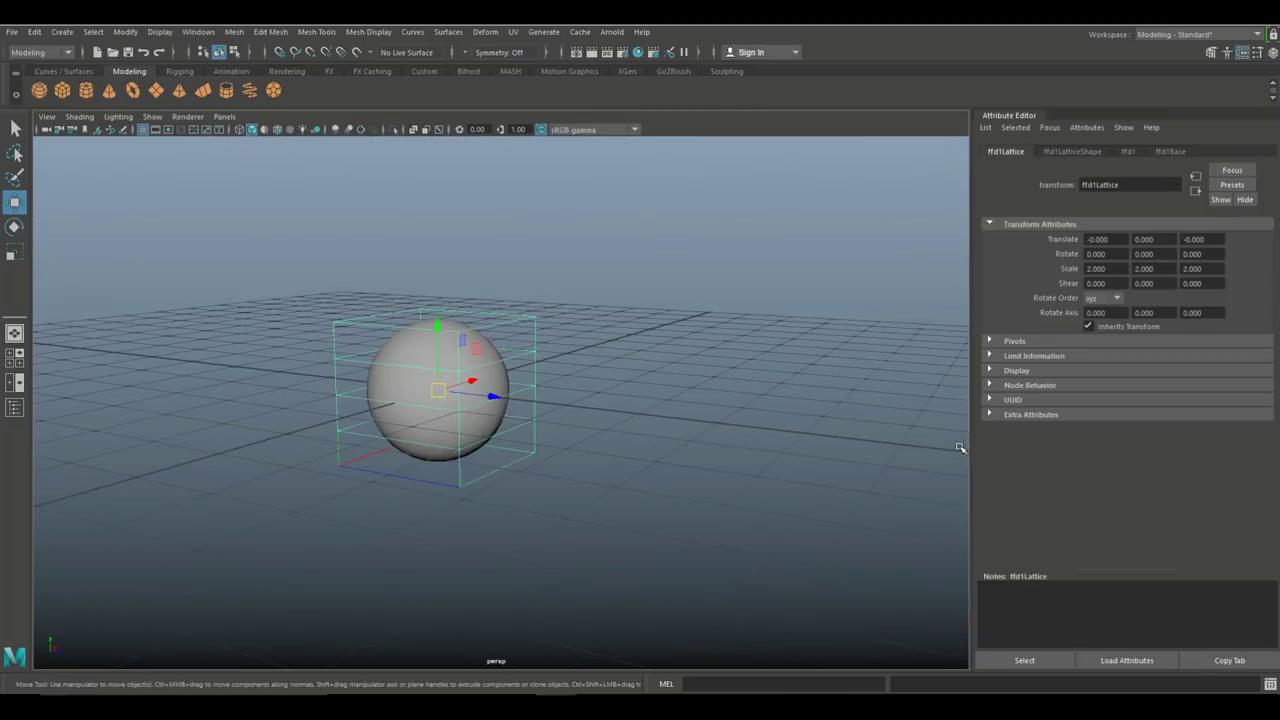
click(1075, 152)
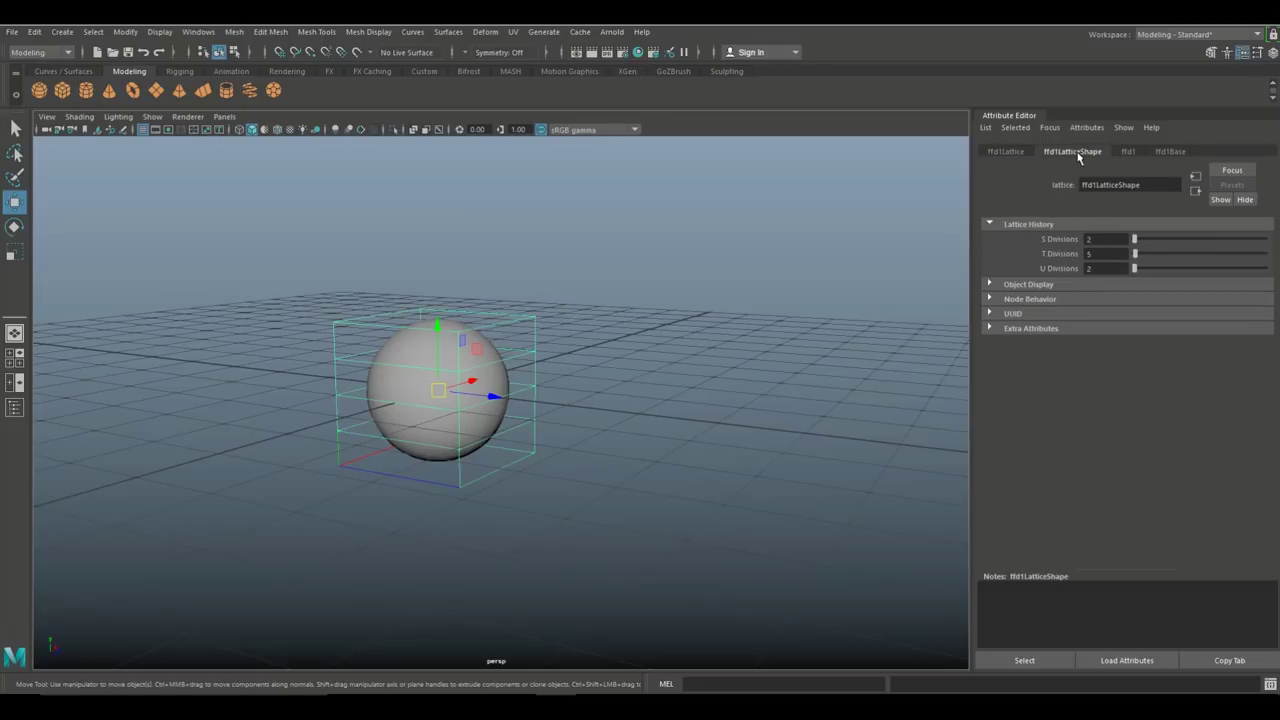
click(1103, 256)
text(2)
key(Return)
Hide the Attribute Editor and switch the lattice to lattice-point editing.
alt+drag(500, 485, 711, 571)
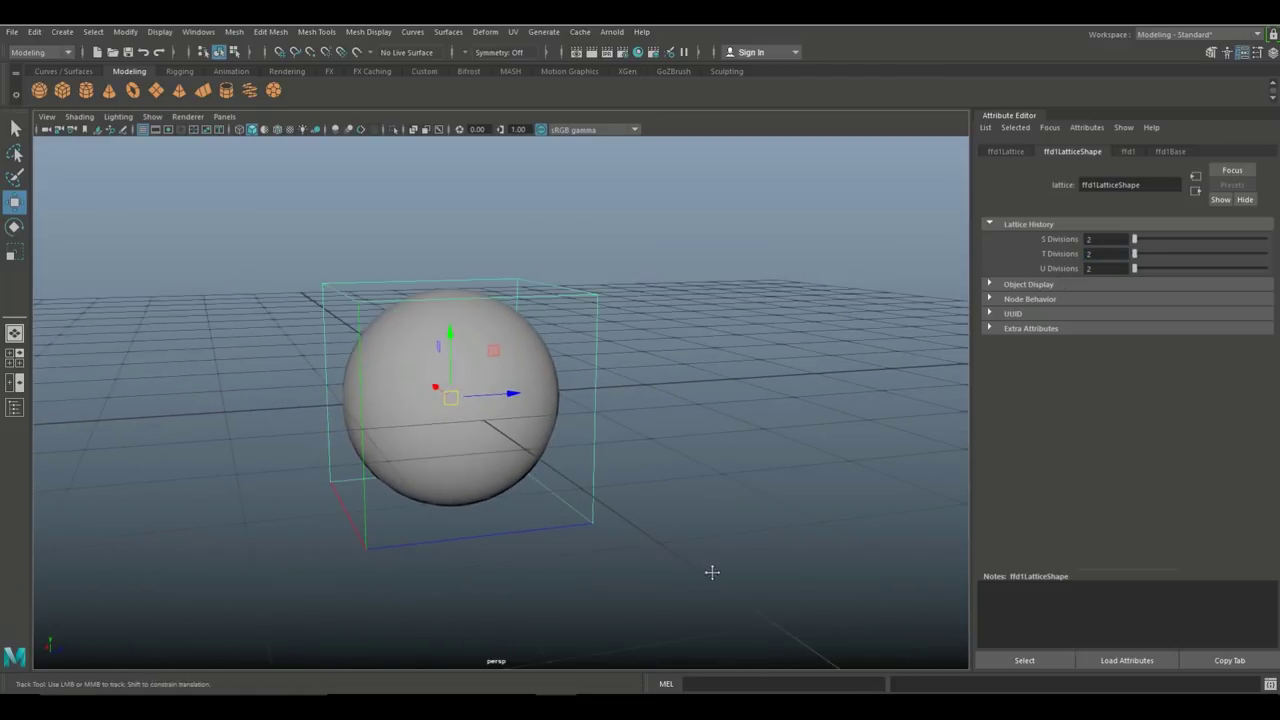
alt+middle_drag(711, 571, 761, 567)
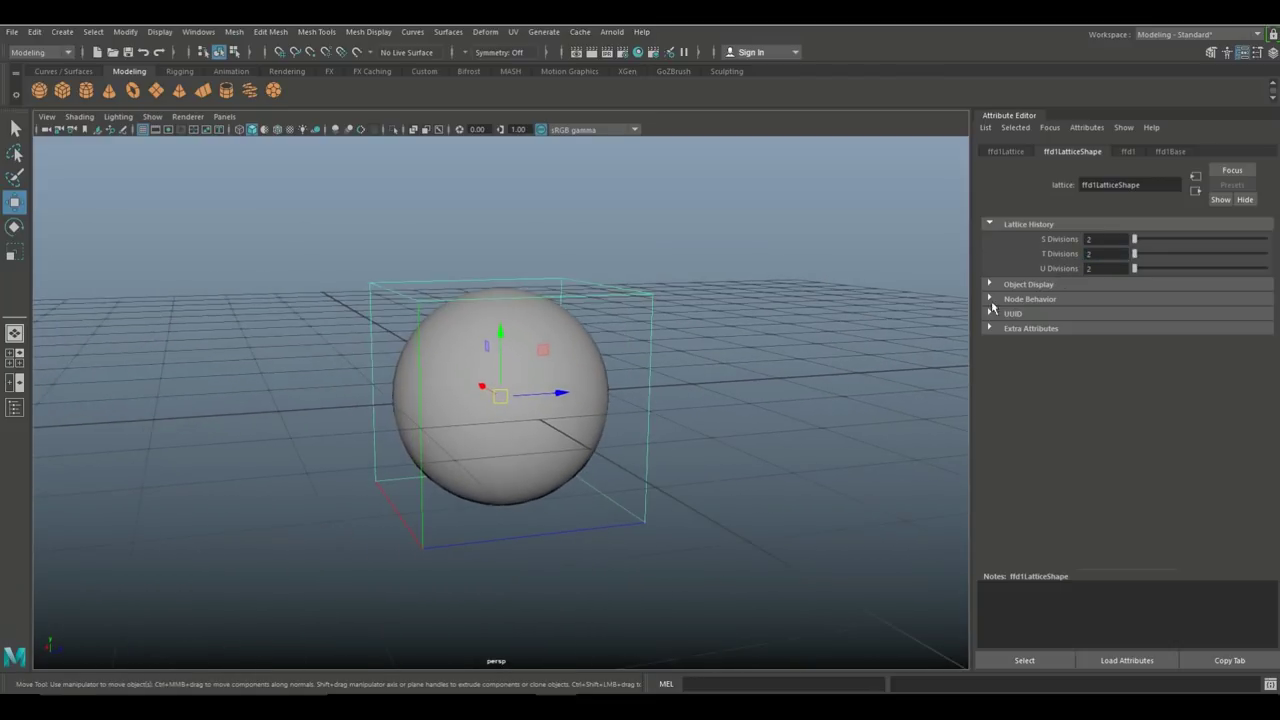
click(1242, 53)
right_drag(855, 260, 849, 220)
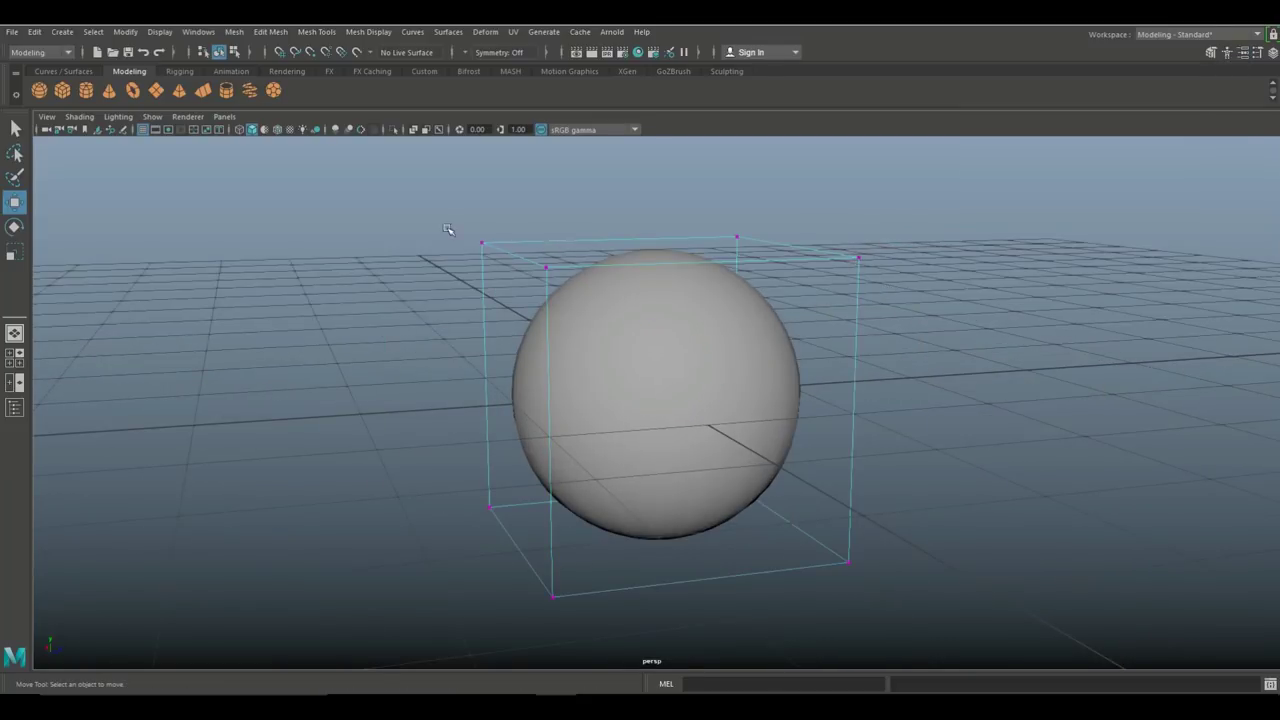
Try pulling three corner points of the lattice outward to deform the sphere, and undo the moves.
drag(444, 224, 502, 288)
drag(483, 244, 380, 240)
click(858, 258)
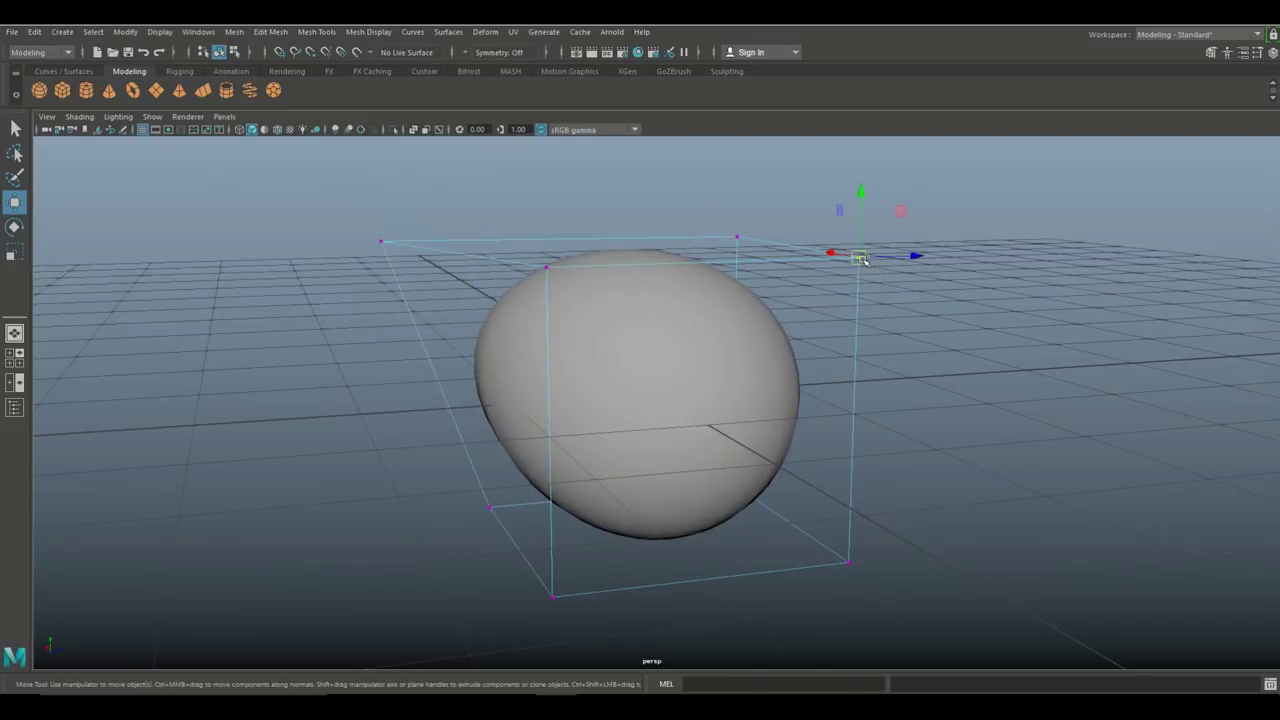
drag(857, 252, 1070, 270)
click(552, 596)
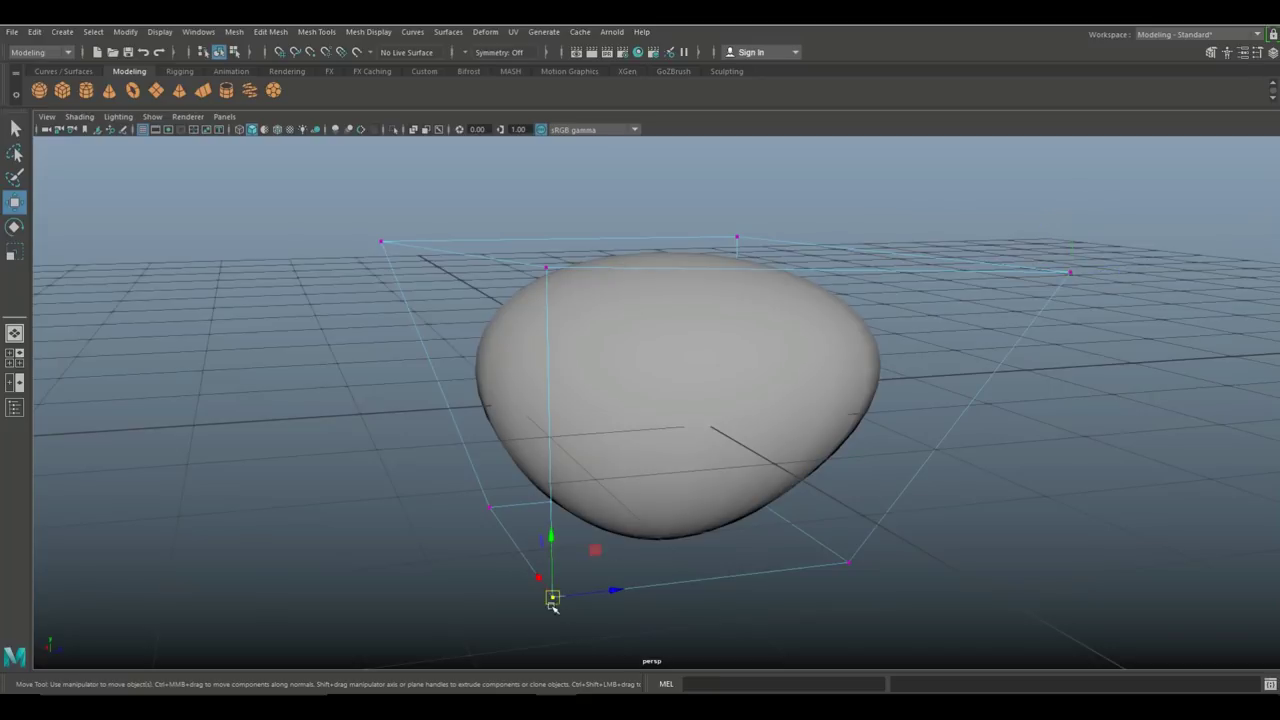
drag(551, 597, 320, 580)
key(ctrl+z)
key(ctrl+z)
key(ctrl+z)
key(ctrl+z)
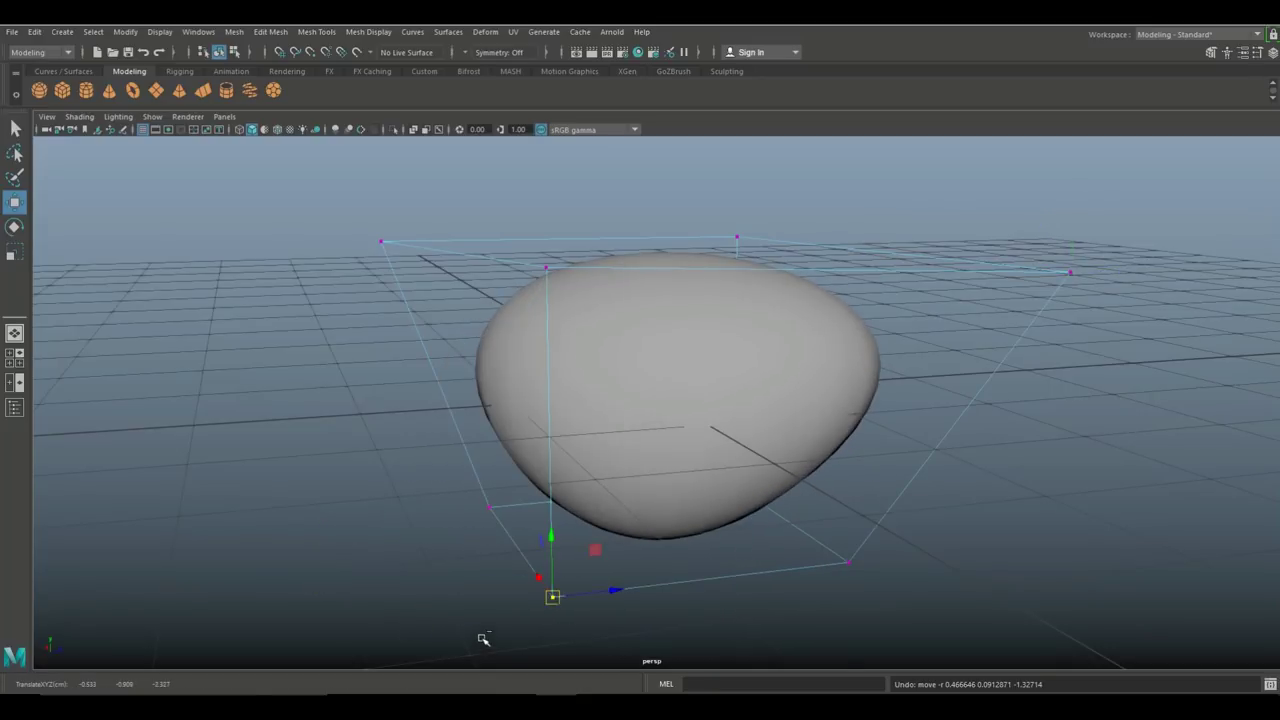
key(ctrl+z)
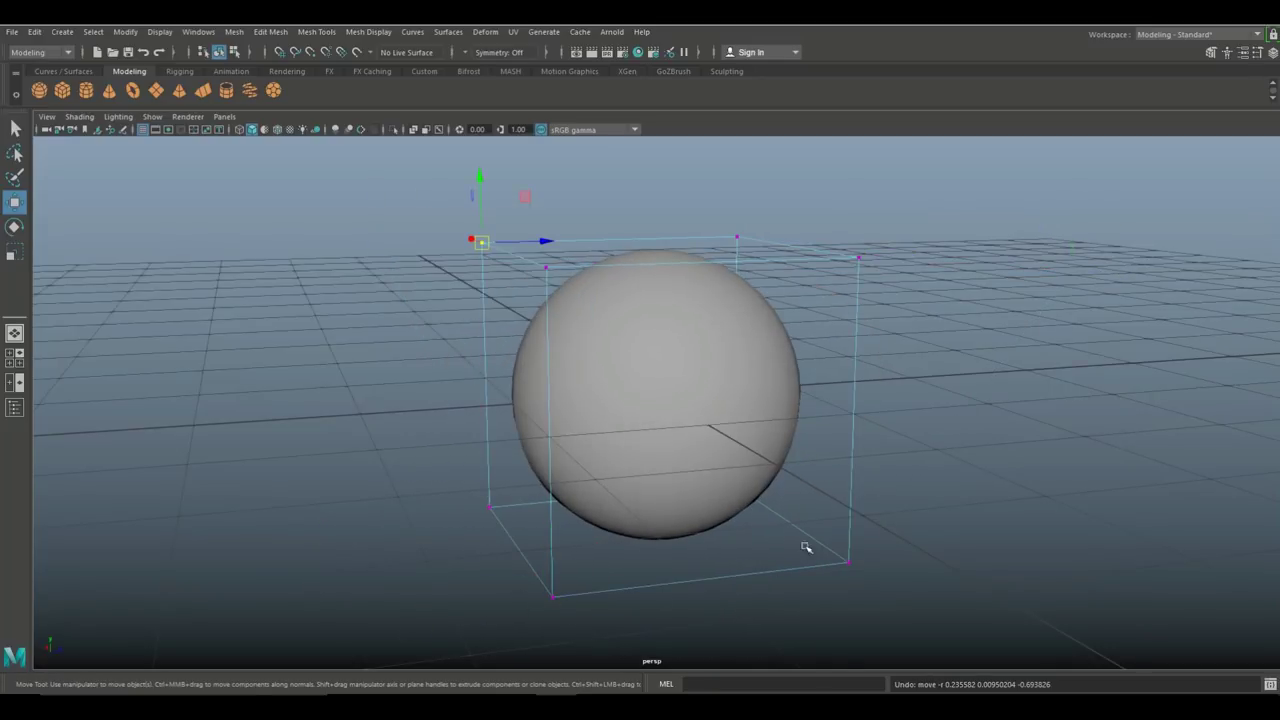
Create a cluster deformer from the four upper corner points of the lattice.
scroll(840, 548, down, 2)
alt+drag(894, 547, 863, 545)
alt+middle_drag(863, 545, 880, 545)
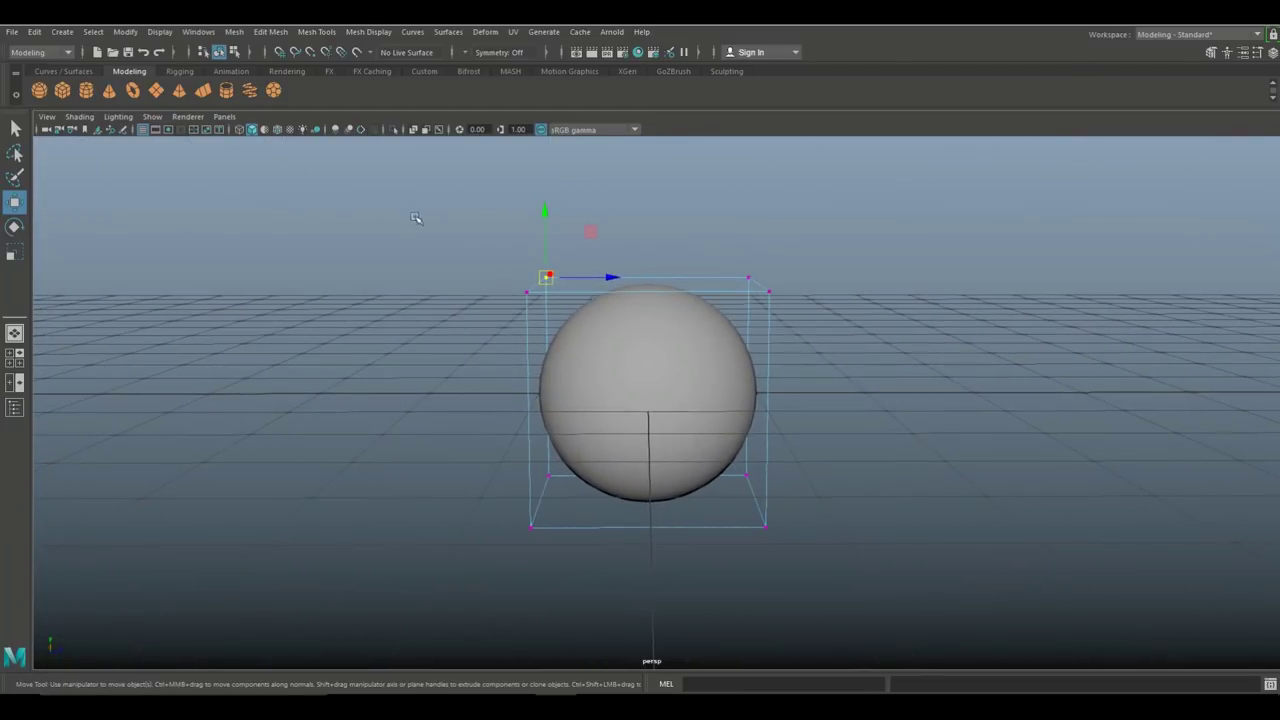
drag(414, 221, 863, 327)
drag(648, 283, 676, 247)
key(ctrl+z)
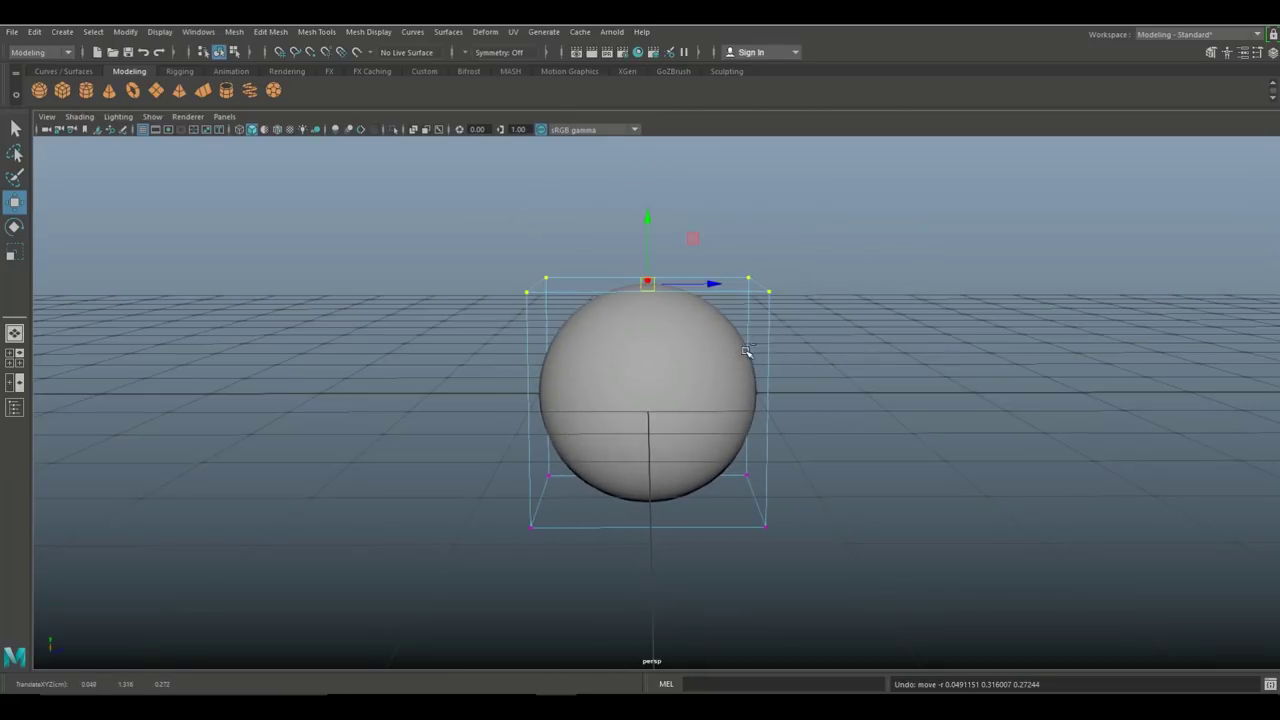
scroll(854, 301, up, 2)
alt+drag(854, 301, 894, 423)
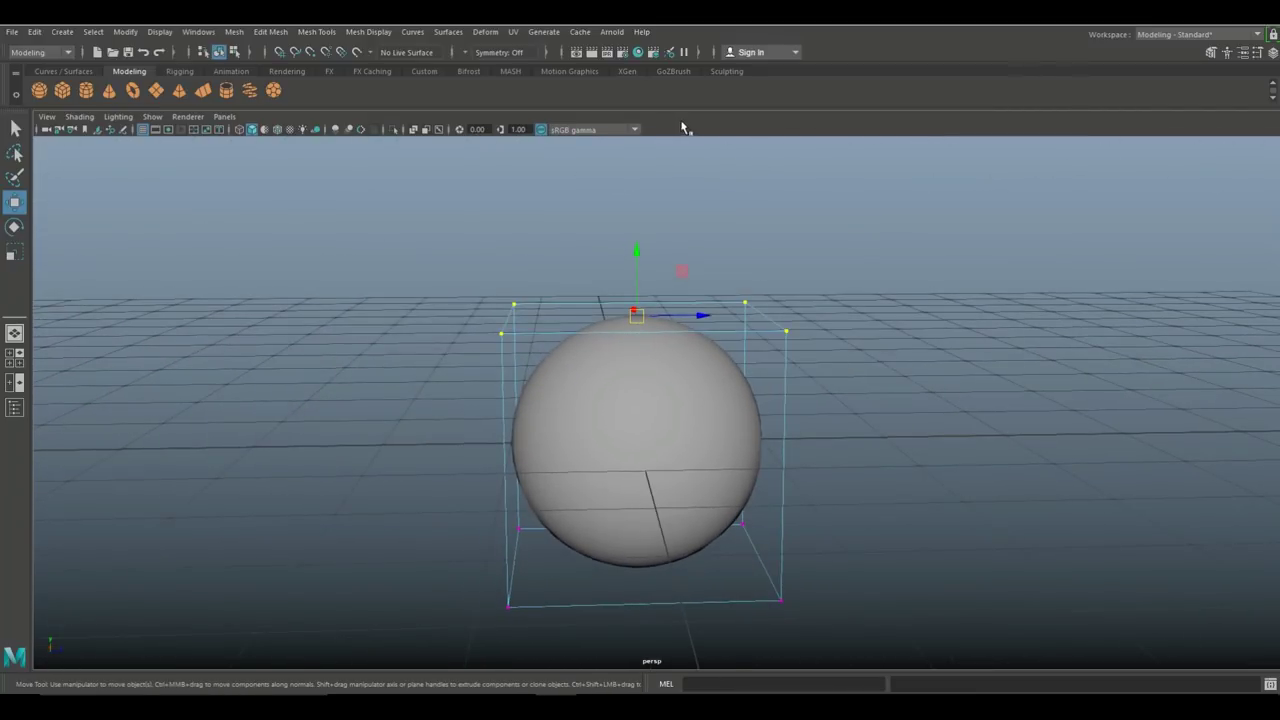
click(487, 33)
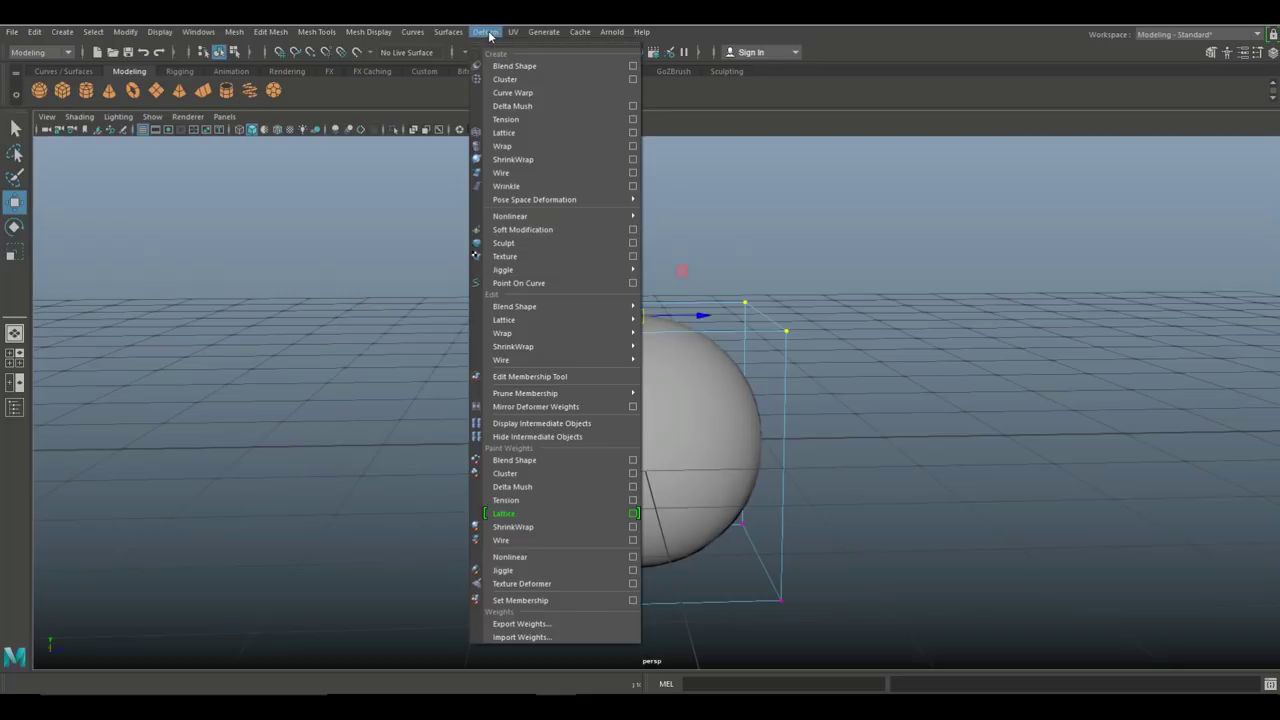
click(505, 79)
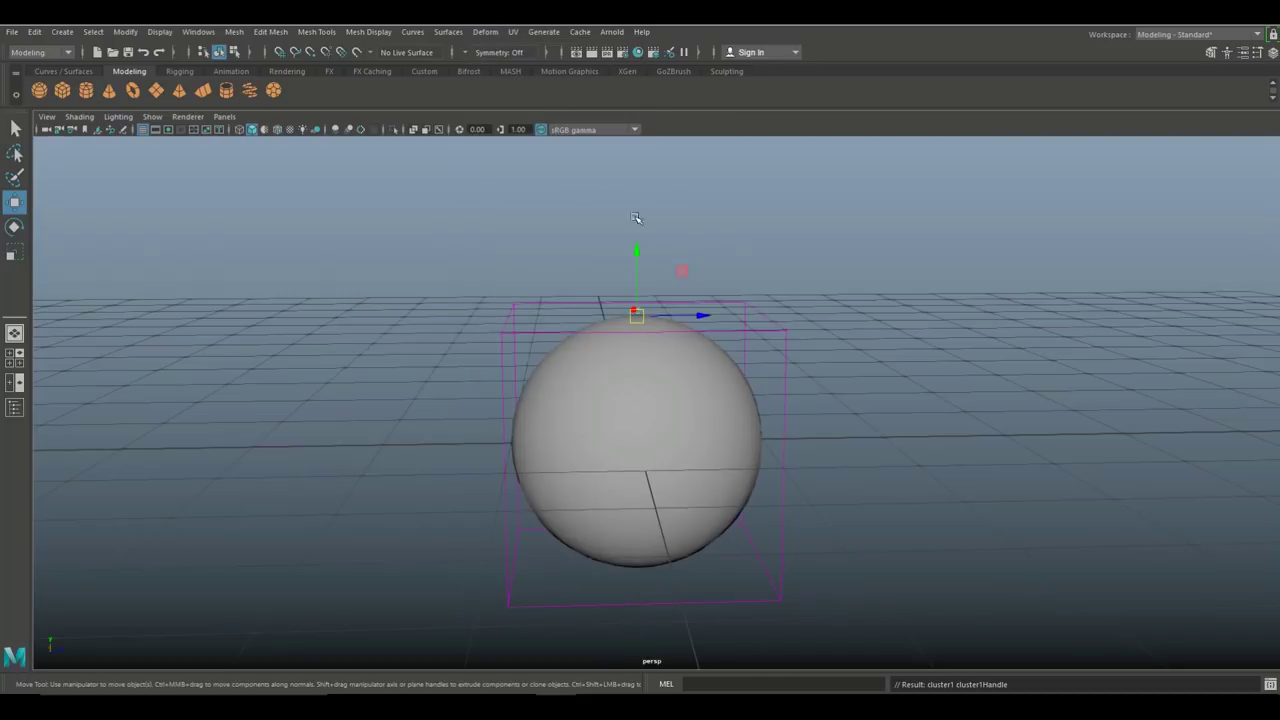
Try moving the upper cluster up and sideways to stretch the sphere, and undo the move.
scroll(881, 314, up, 5)
alt+drag(809, 286, 824, 363)
scroll(749, 376, up, 3)
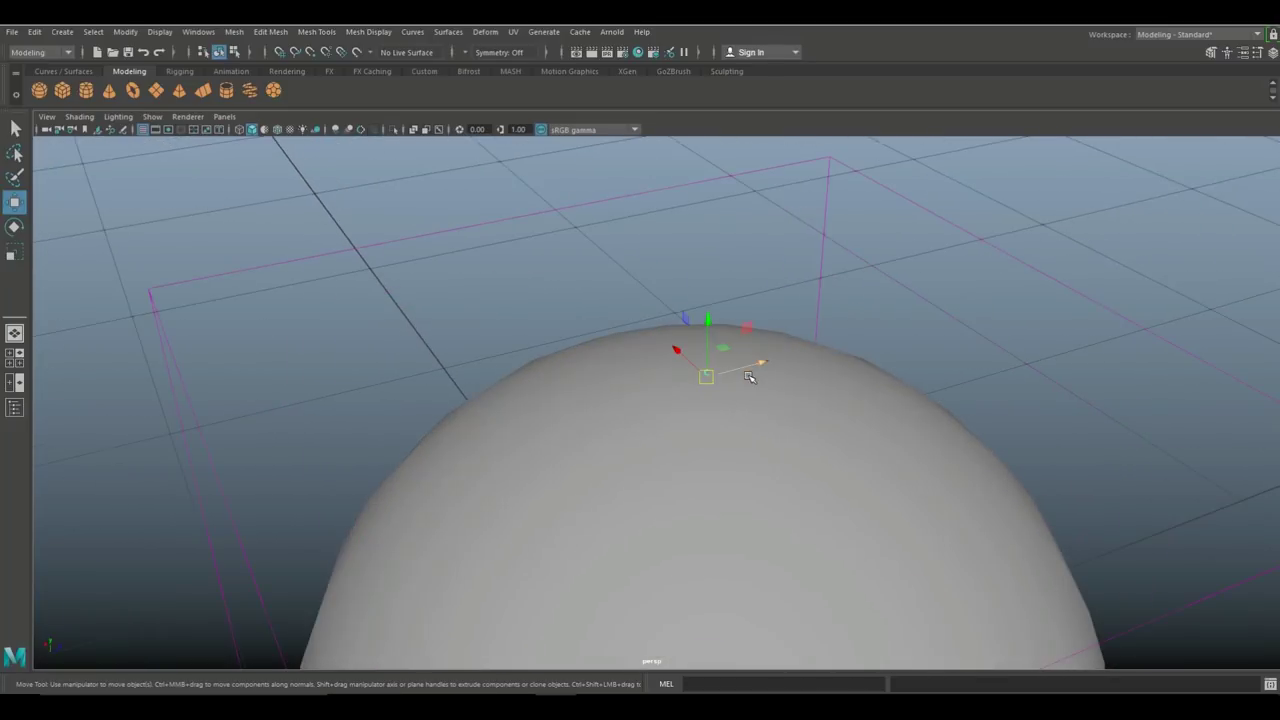
scroll(749, 376, down, 5)
alt+drag(909, 423, 859, 395)
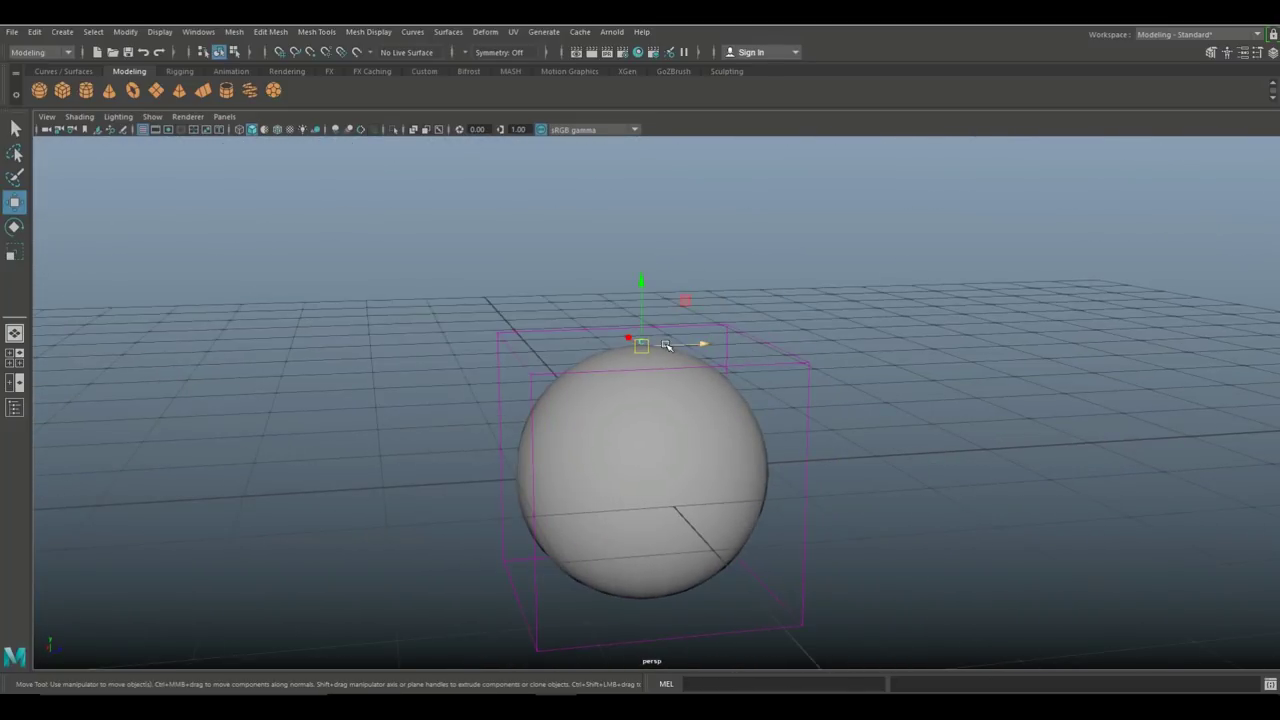
drag(642, 346, 574, 252)
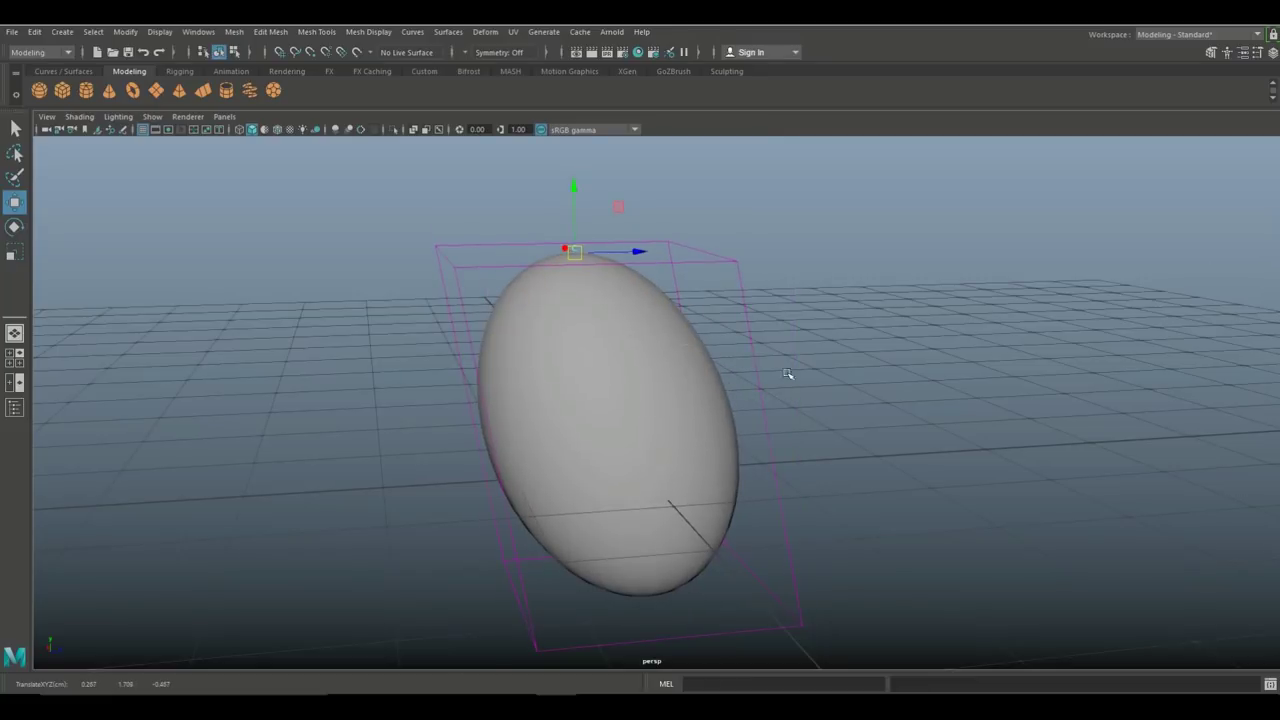
key(ctrl+z)
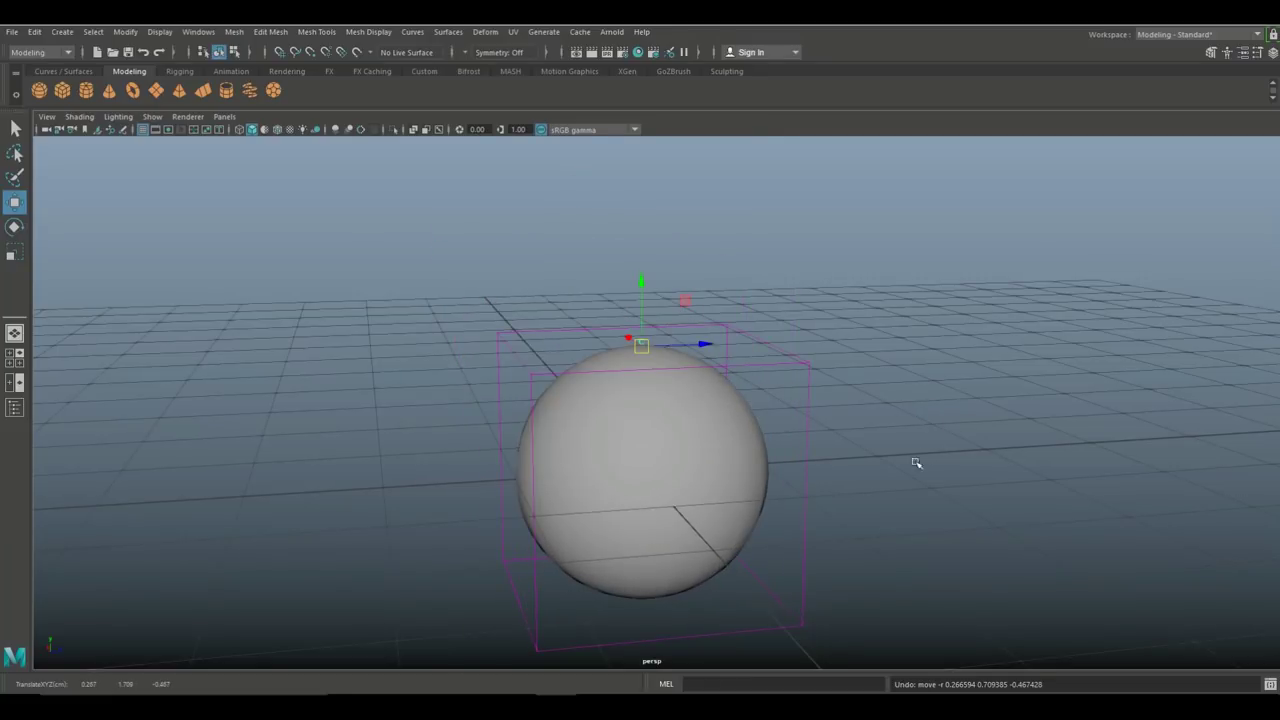
Create a second cluster deformer from the four lower corner points of the lattice.
alt+drag(916, 463, 914, 368)
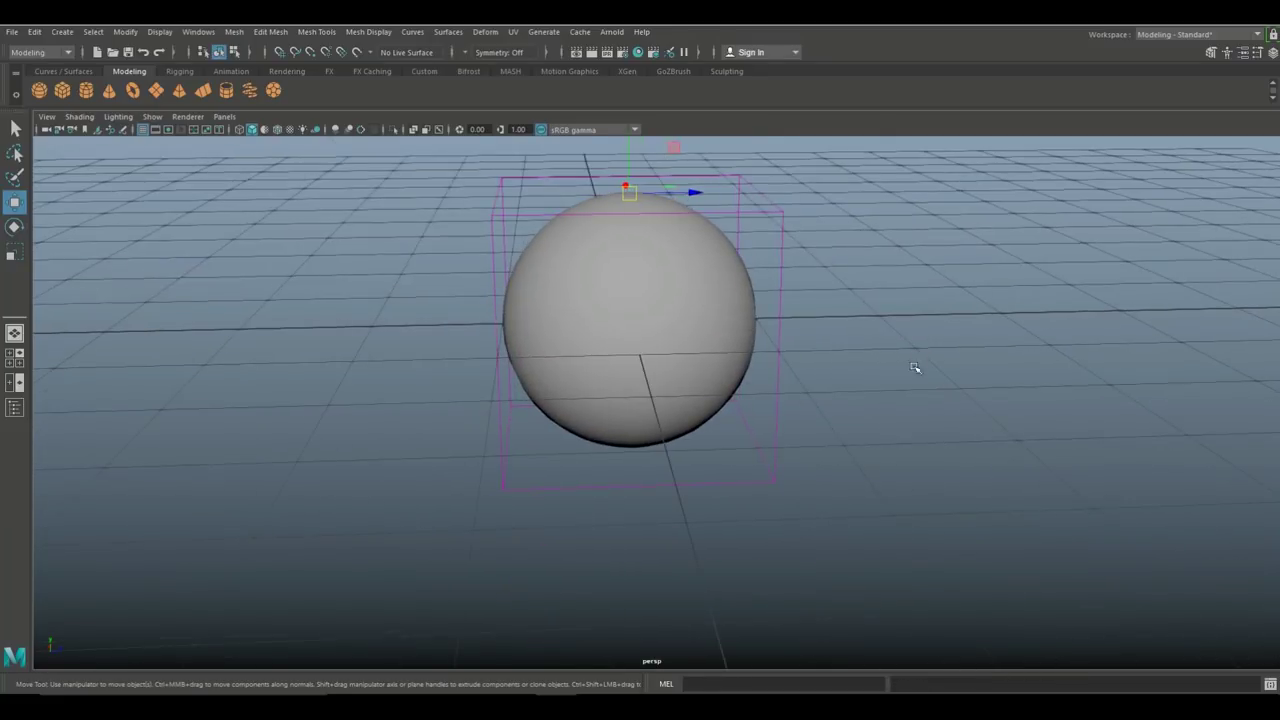
click(766, 484)
right_drag(766, 484, 770, 340)
alt+drag(770, 340, 866, 466)
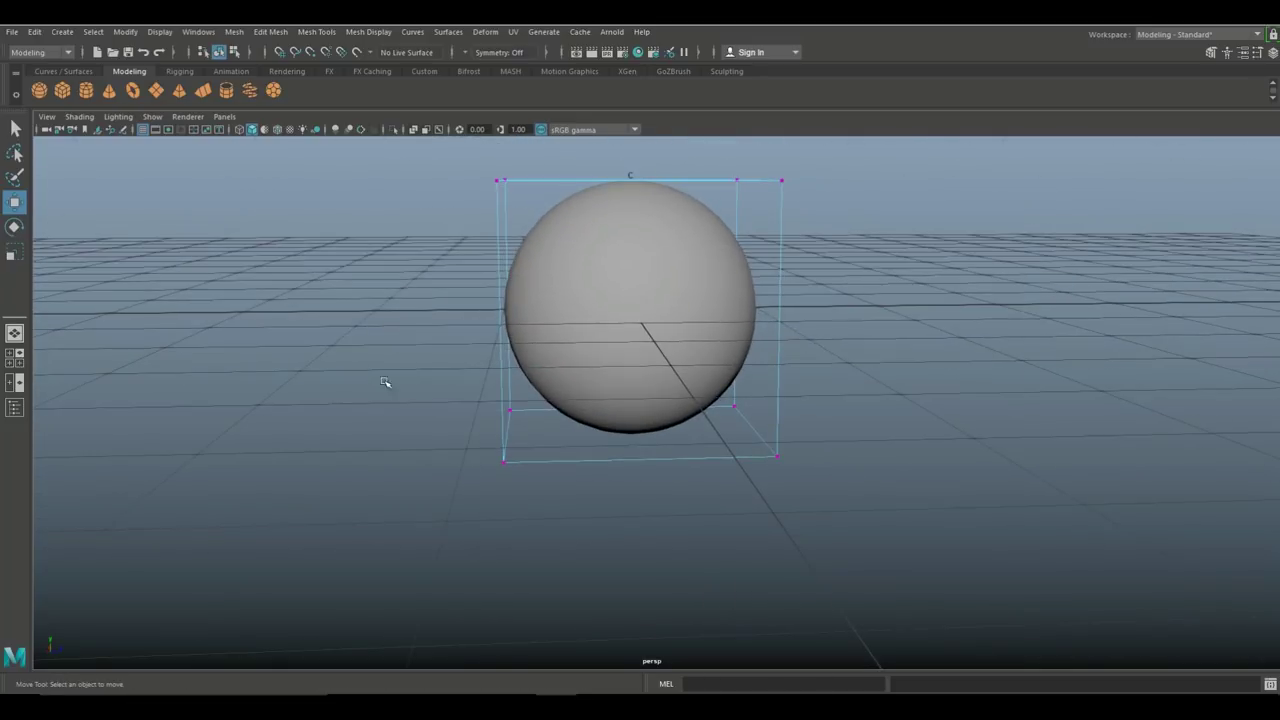
drag(347, 364, 925, 582)
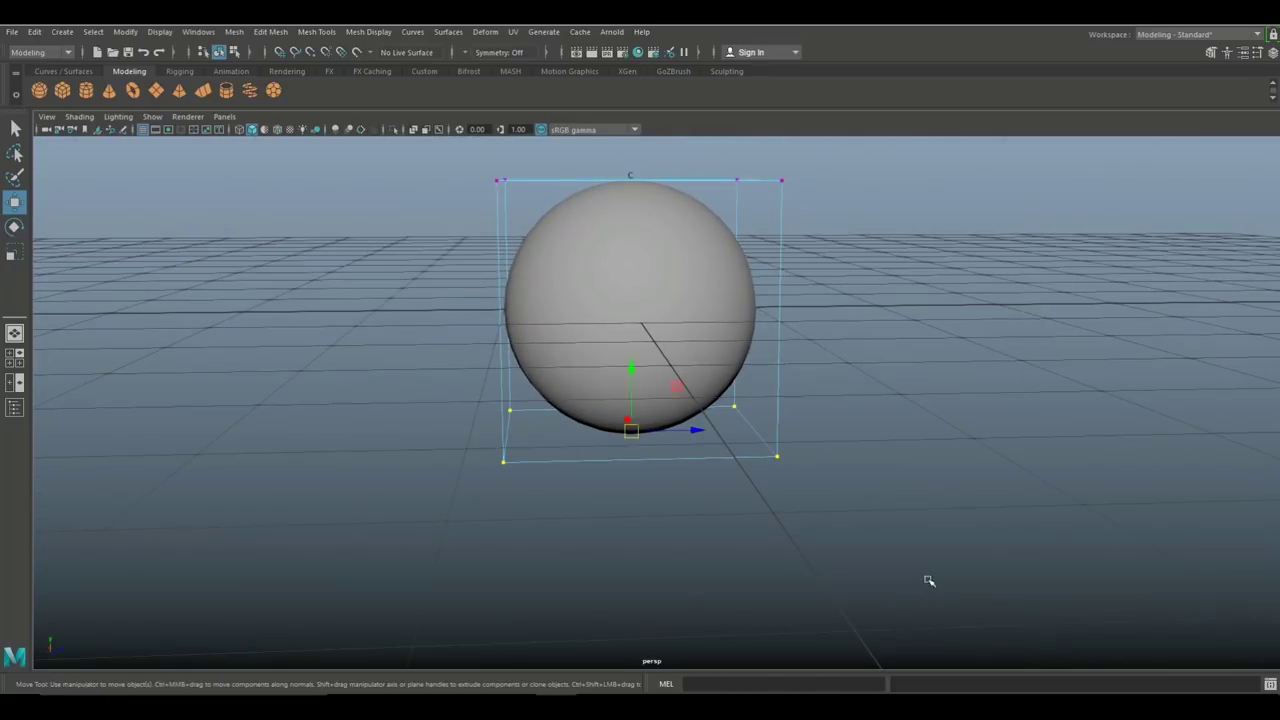
click(485, 32)
click(516, 79)
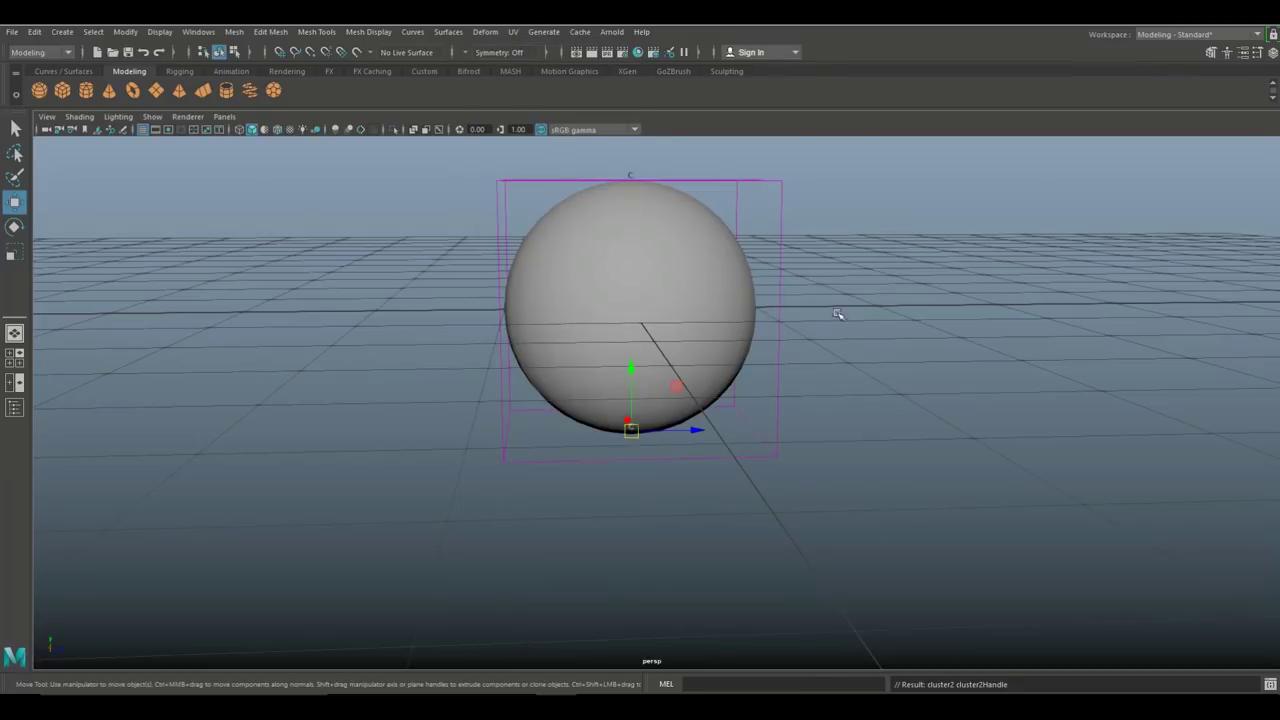
alt+middle_drag(838, 314, 831, 374)
scroll(830, 377, up, 3)
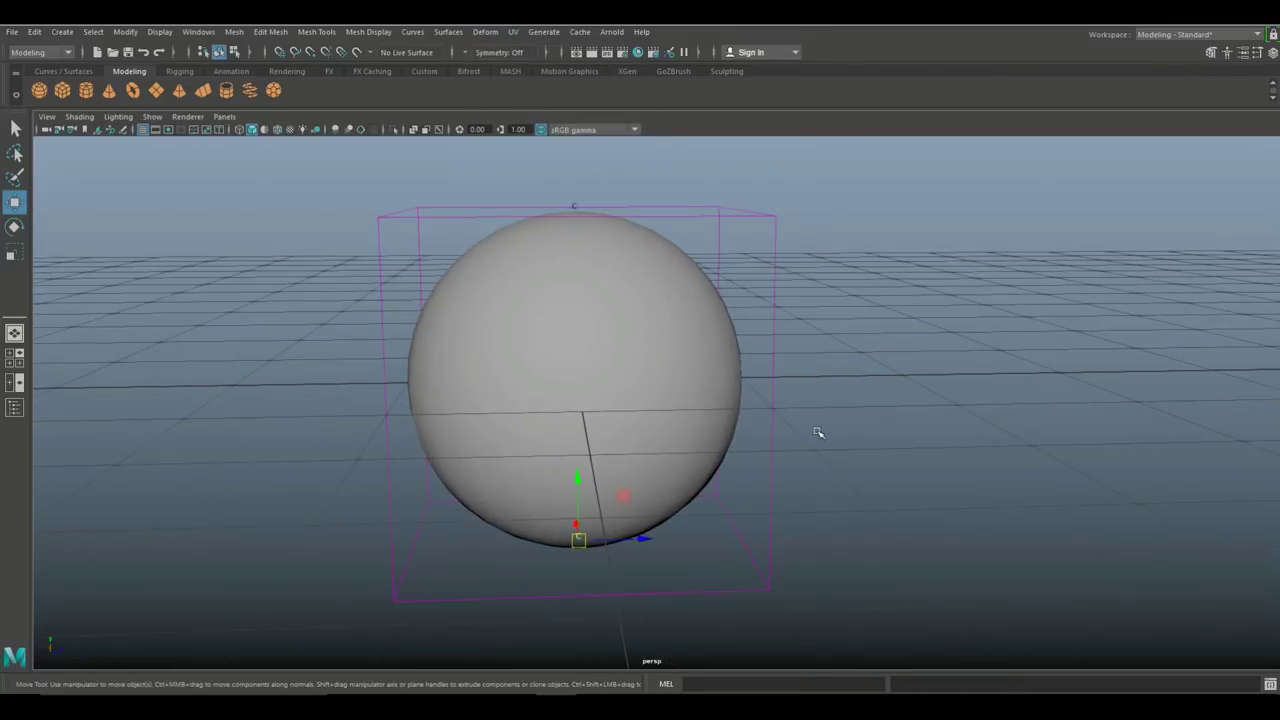
Try moving the lower cluster to deform the sphere's underside, and undo the move.
alt+drag(834, 446, 801, 446)
drag(610, 488, 643, 507)
key(ctrl+z)
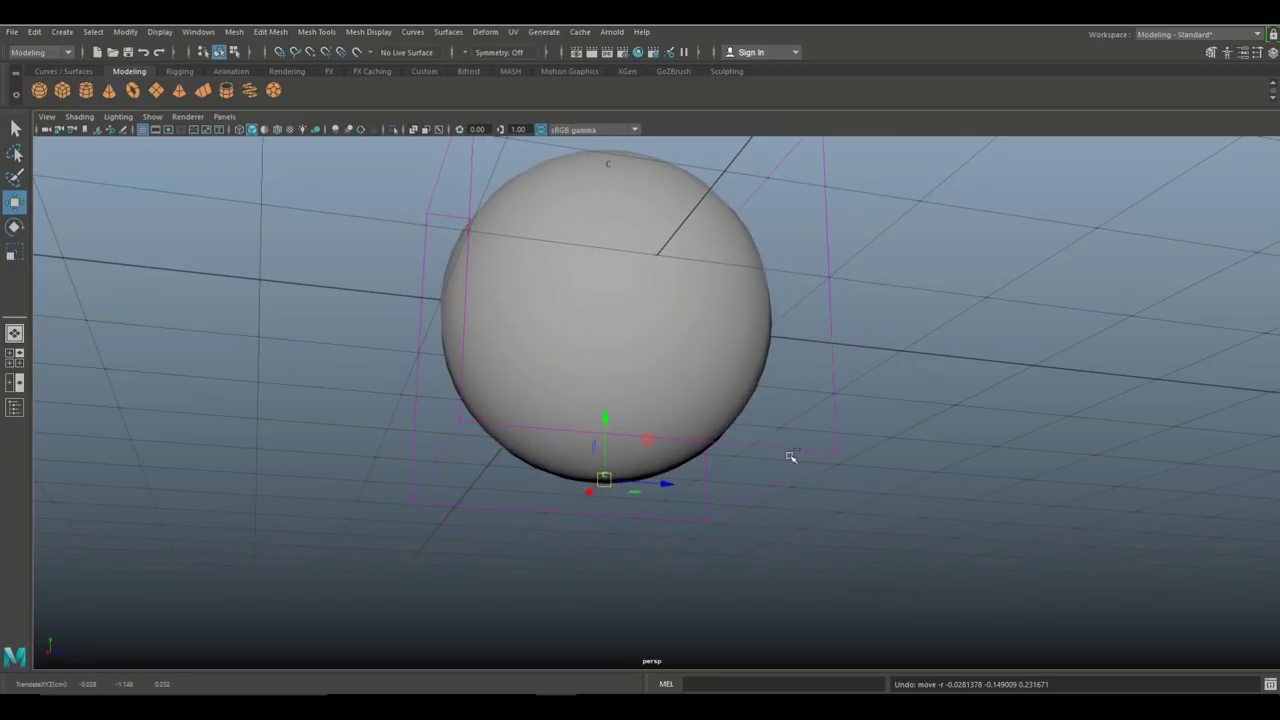
Examine the sphere with its lattice and two clusters from several angles and distances.
alt+drag(932, 408, 914, 445)
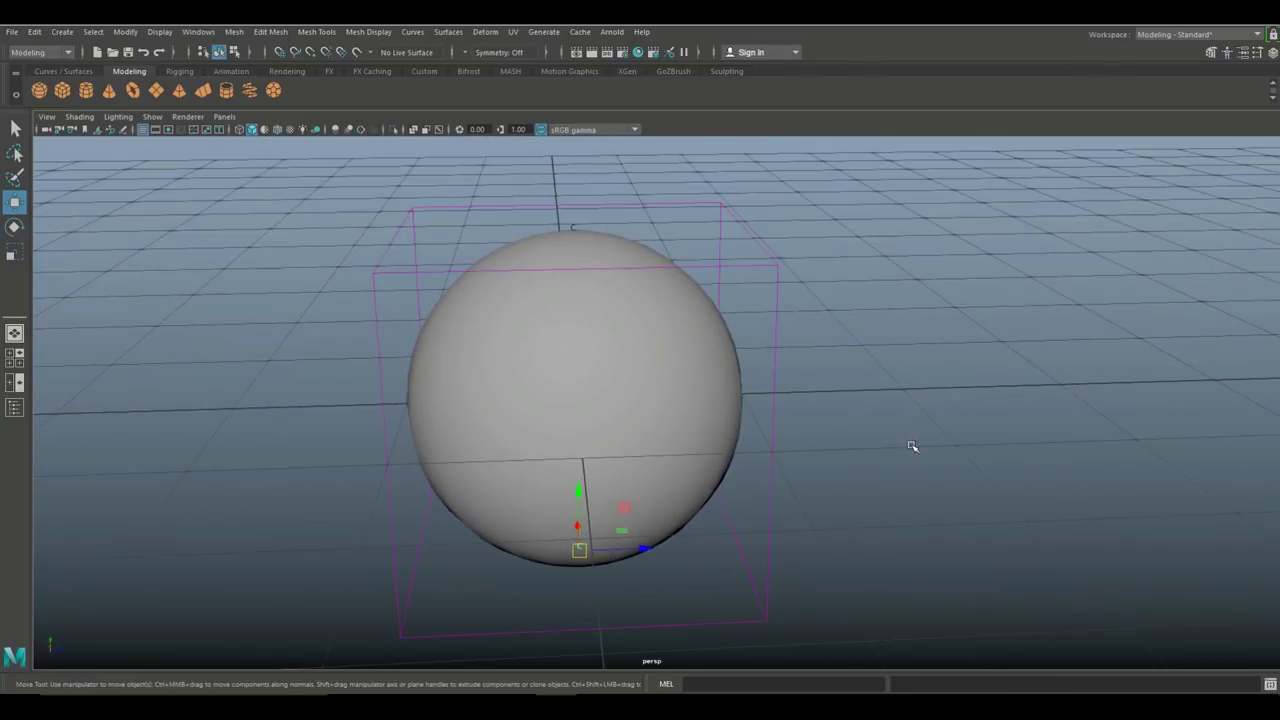
scroll(900, 447, down, 4)
alt+middle_drag(840, 445, 837, 418)
scroll(835, 441, up, 2)
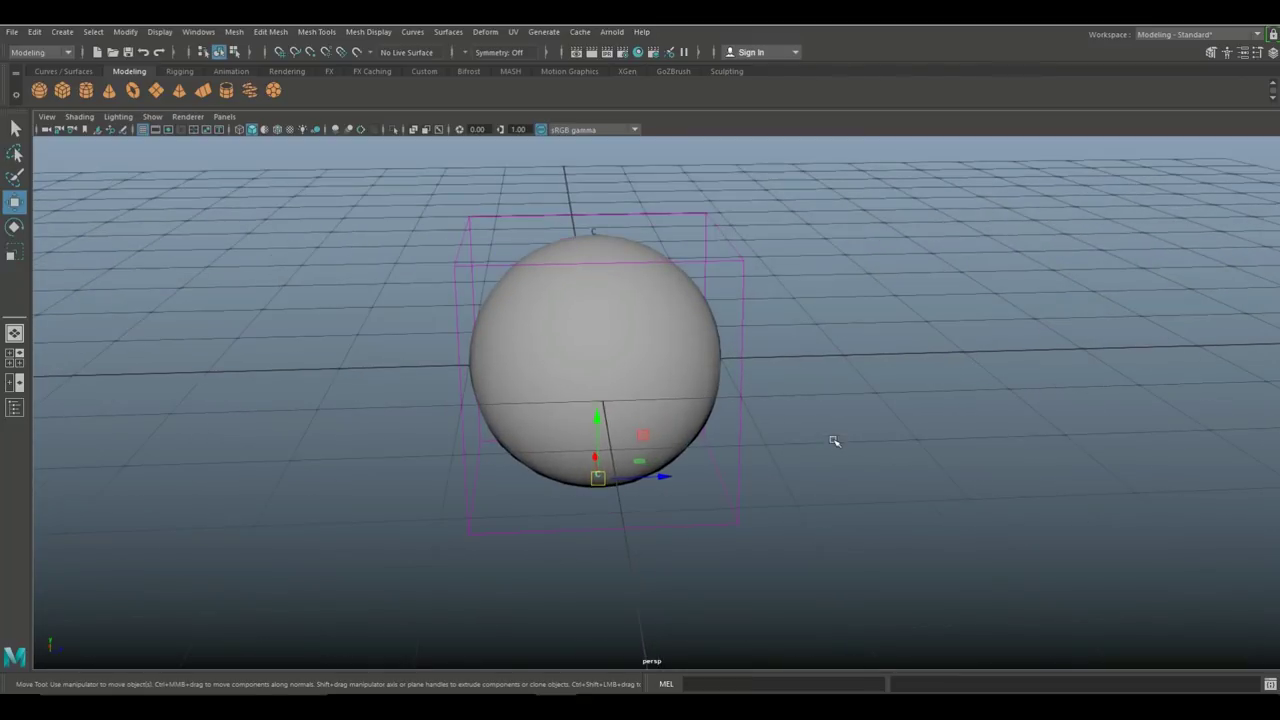
alt+drag(838, 459, 849, 440)
alt+middle_drag(849, 447, 869, 440)
scroll(873, 447, down, 3)
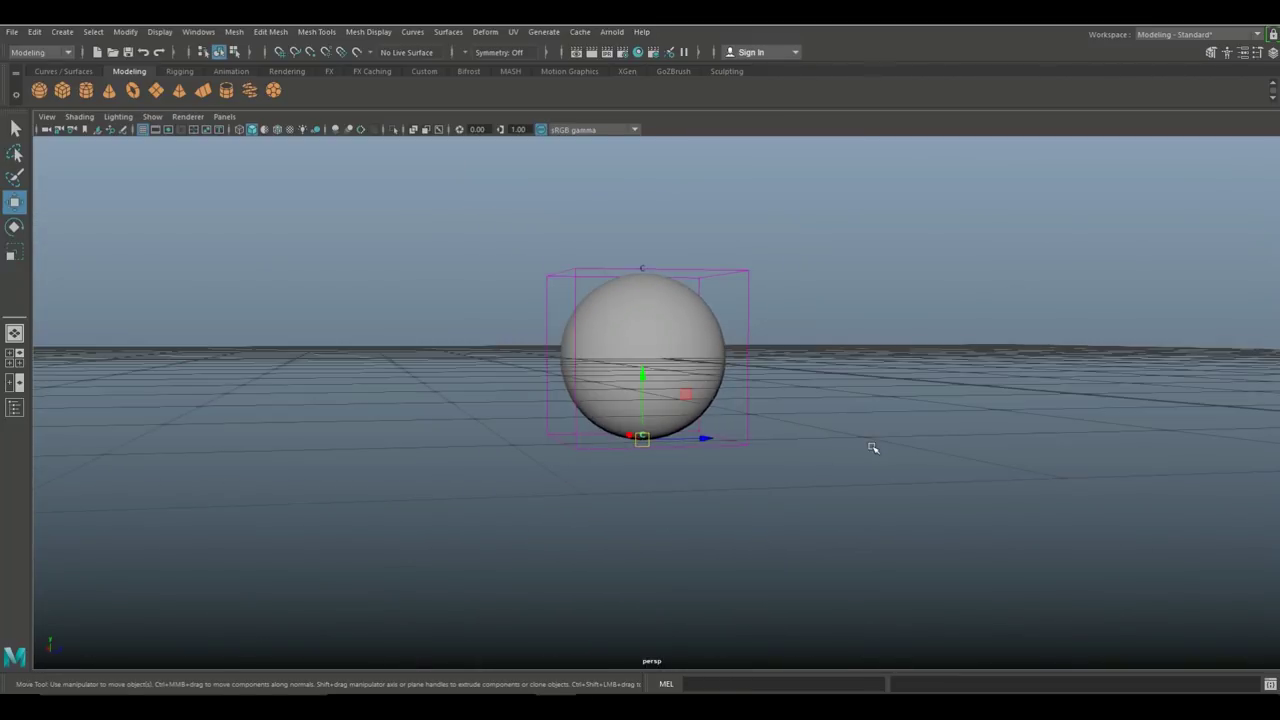
mouse_move(886, 456)
alt+mouse_down()
mouse_move(896, 482)
mouse_move(894, 466)
alt+mouse_up()
mouse_move(894, 466)
alt+middle_down()
mouse_move(866, 486)
mouse_move(886, 487)
alt+middle_up()
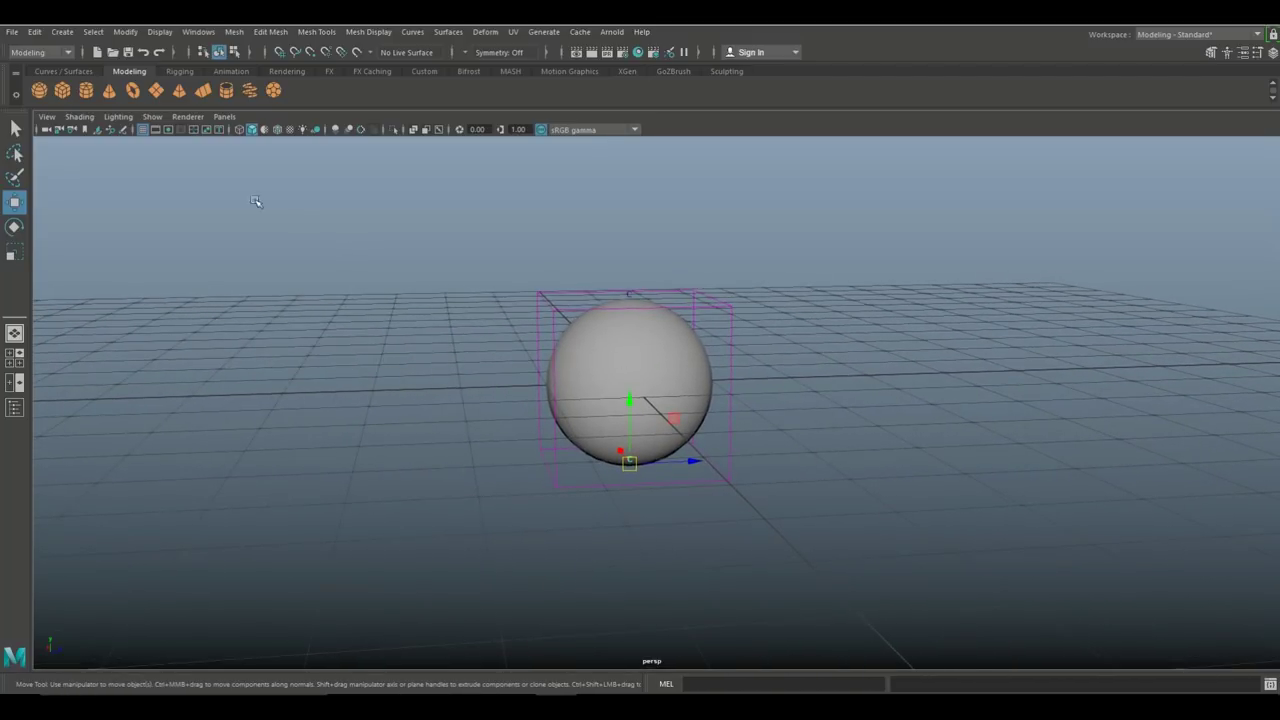
Create a NURBS circle around the sphere's middle and scale it up to about twice the sphere's width.
click(62, 31)
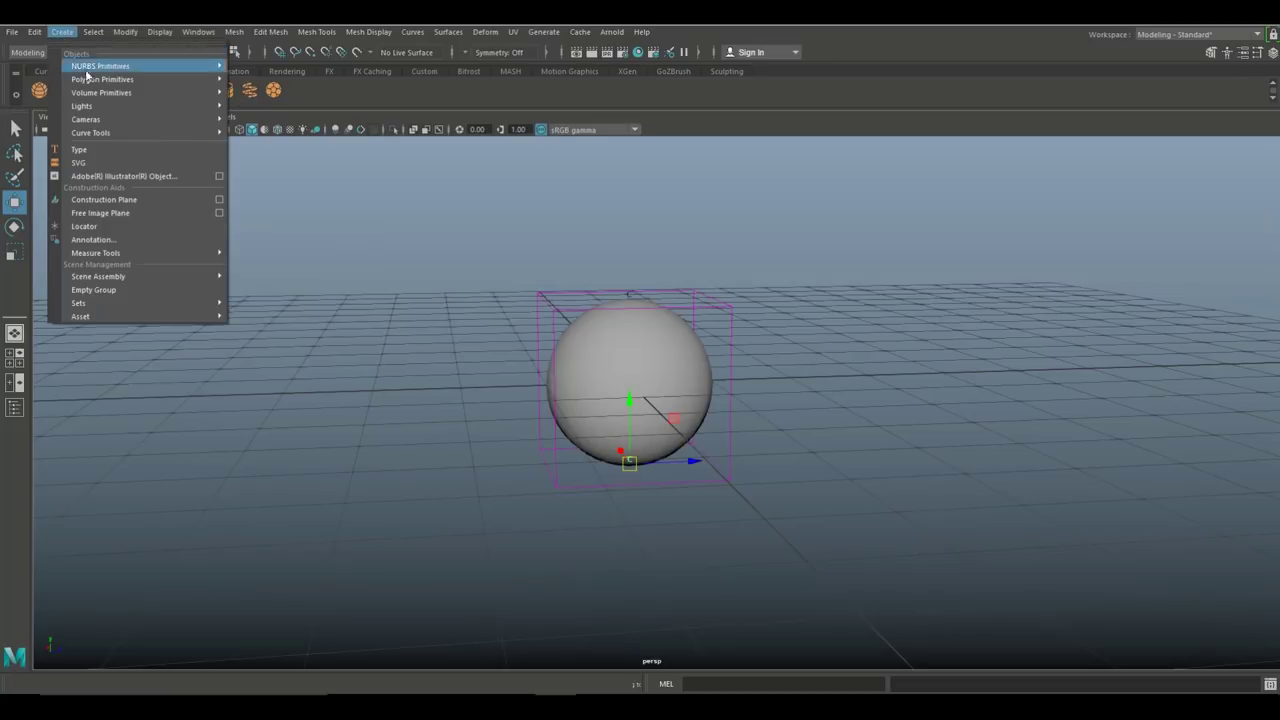
mouse_move(204, 78)
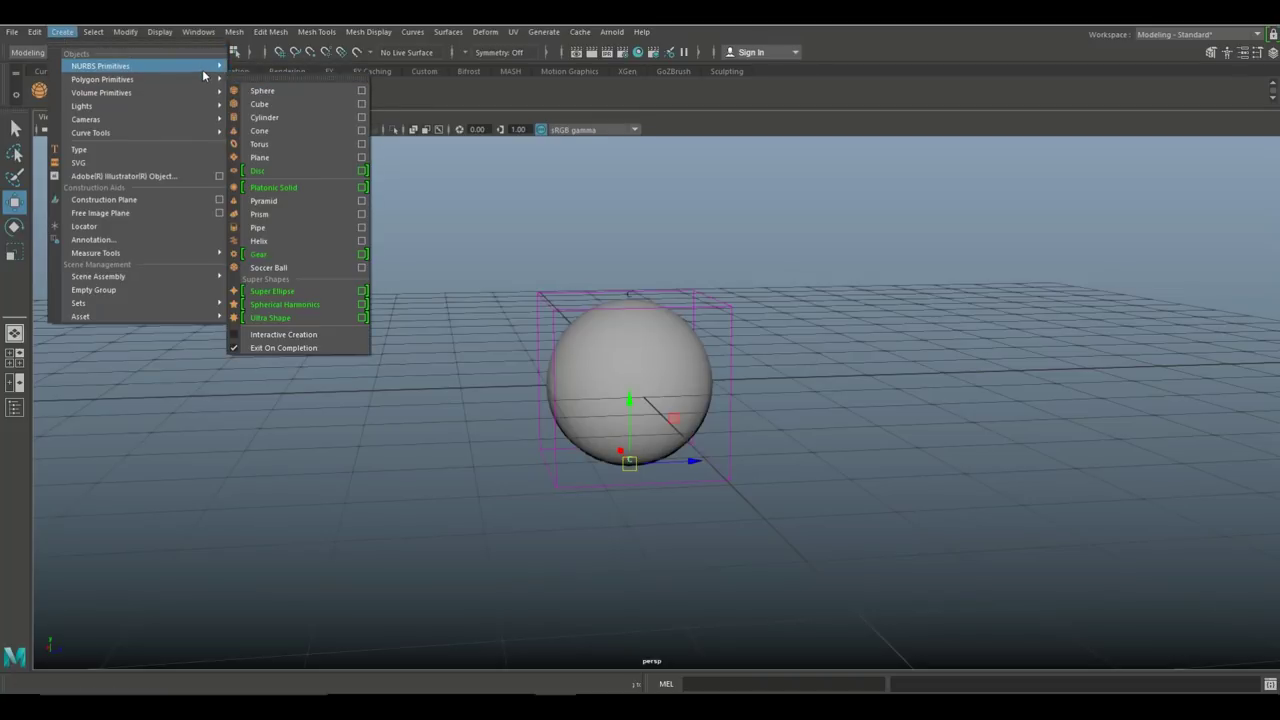
click(279, 169)
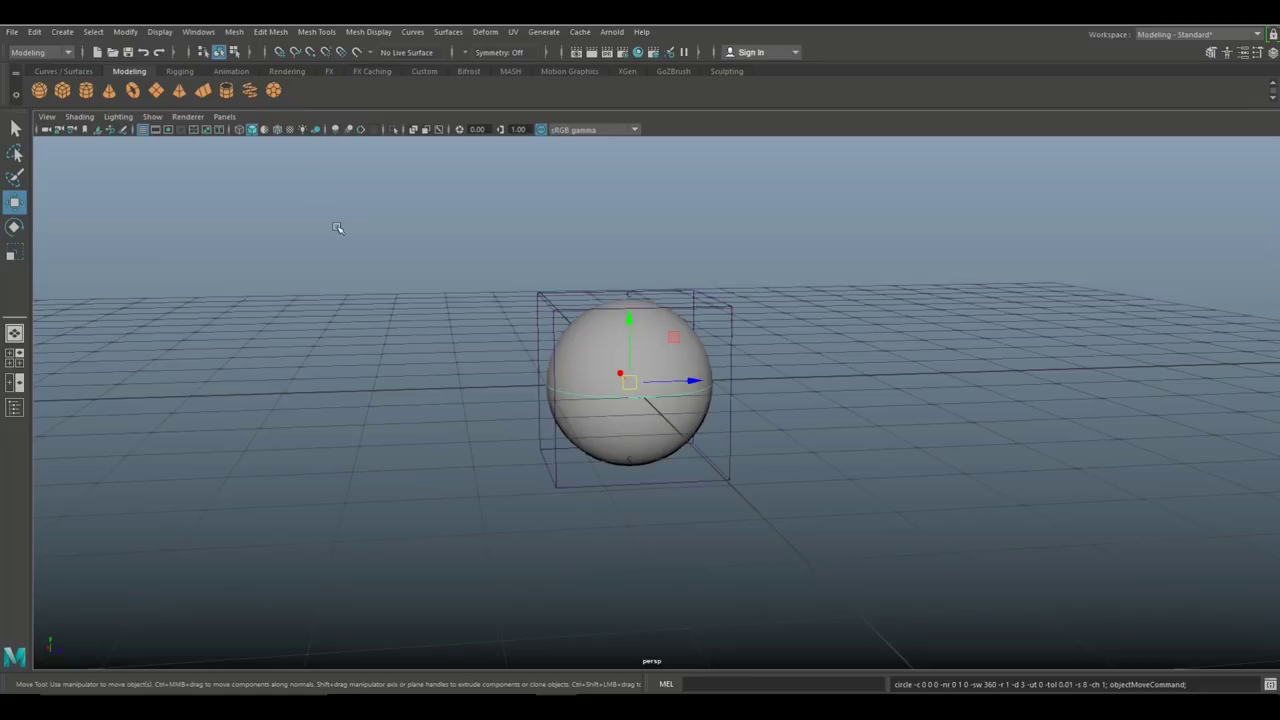
scroll(525, 375, up, 2)
key(r)
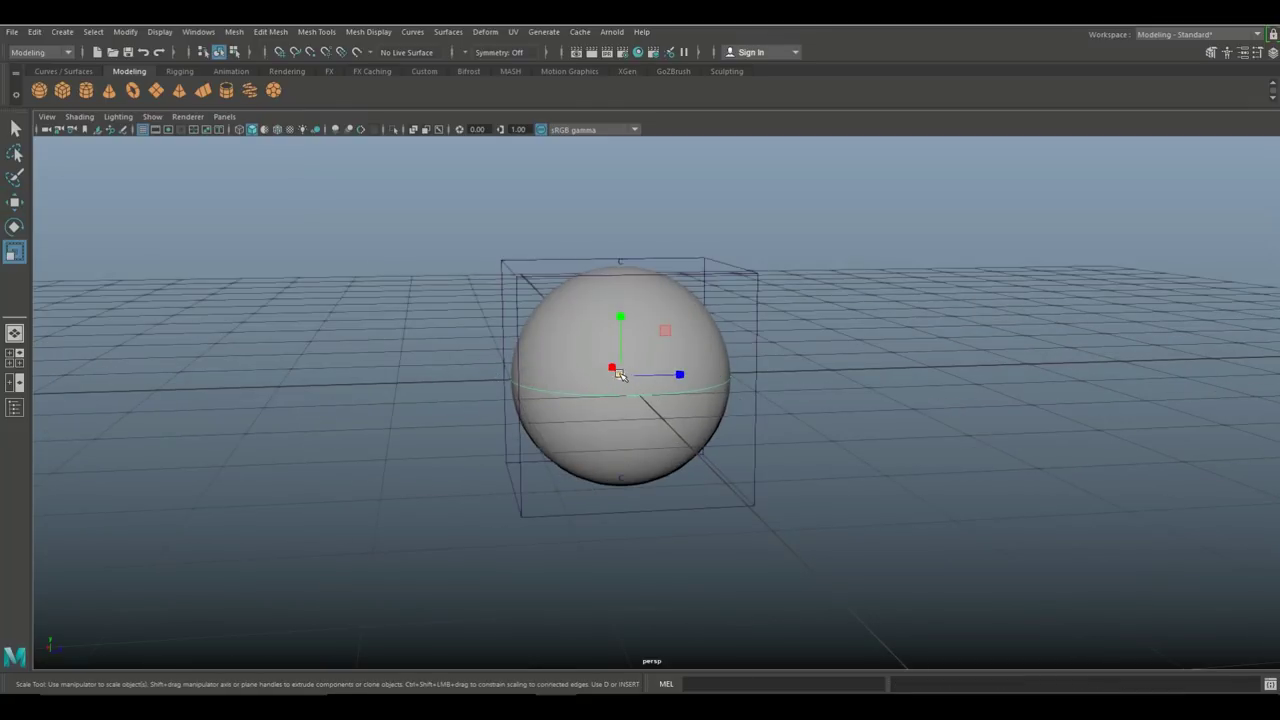
drag(619, 379, 765, 398)
Duplicate the middle circle, raise the copy about 1.3 cm to sit above the sphere, and shrink it to a scale of about 1.01.
key(w)
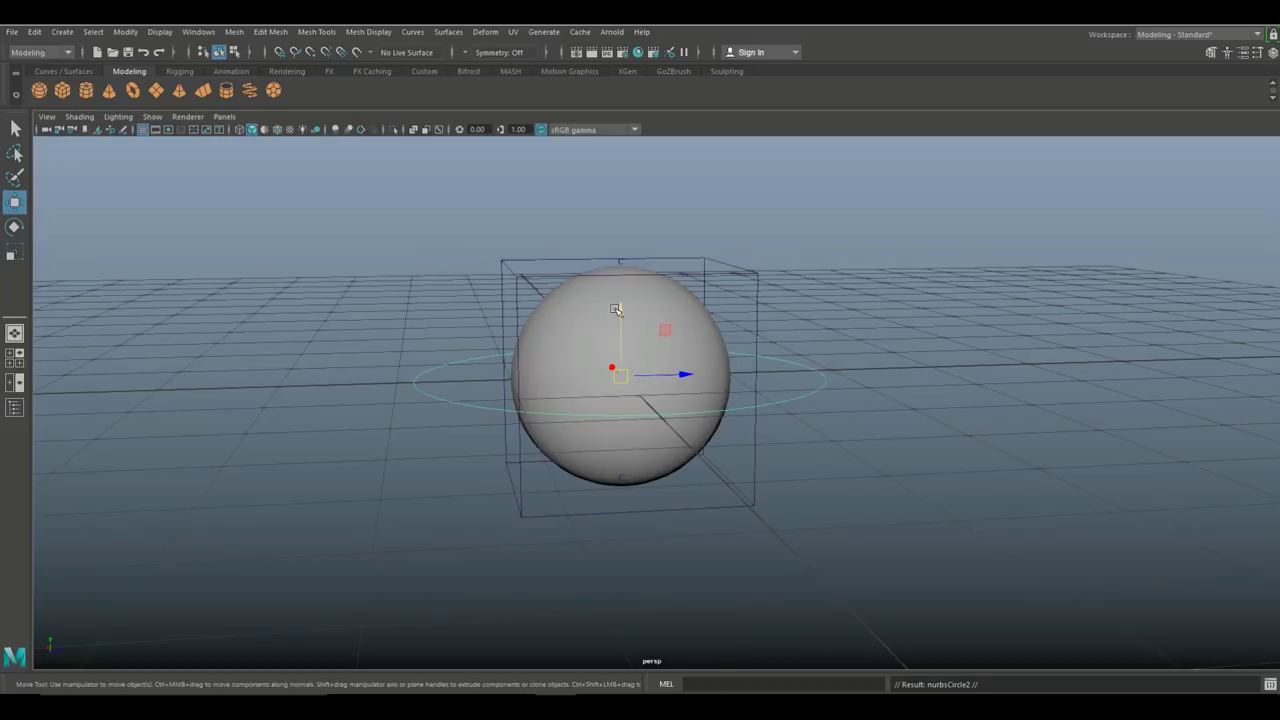
drag(620, 317, 623, 166)
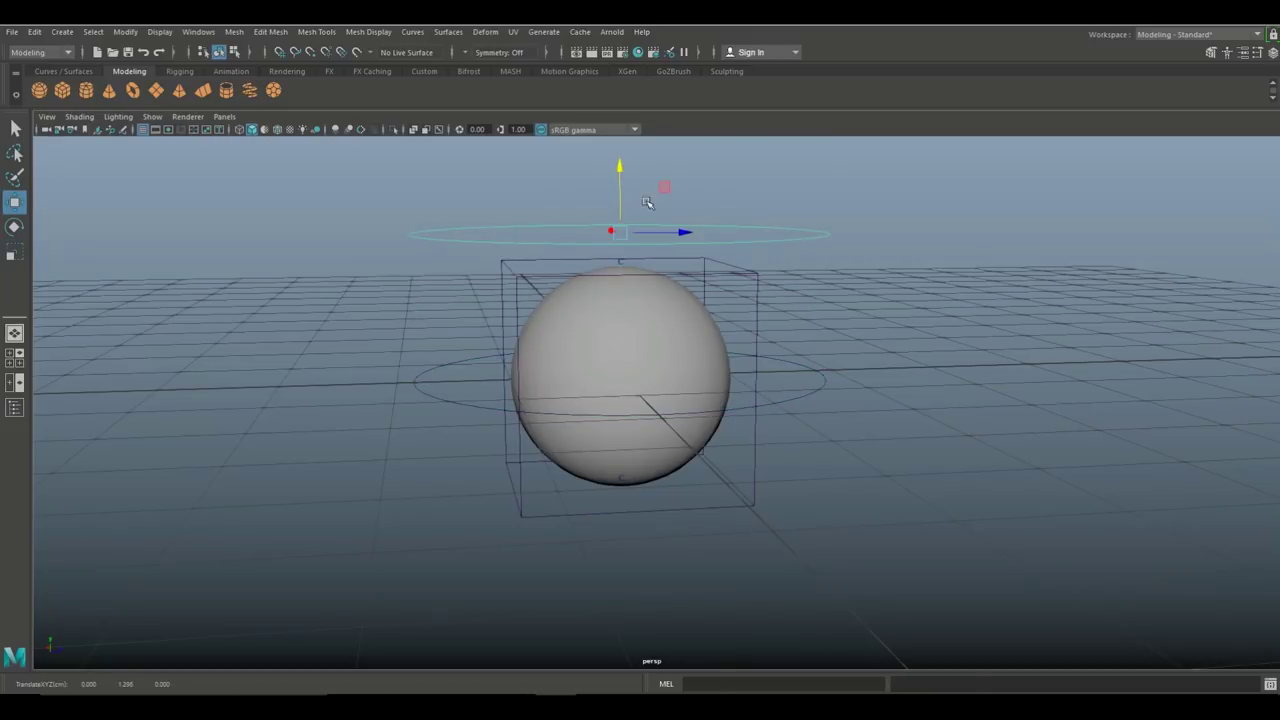
key(r)
drag(619, 234, 473, 258)
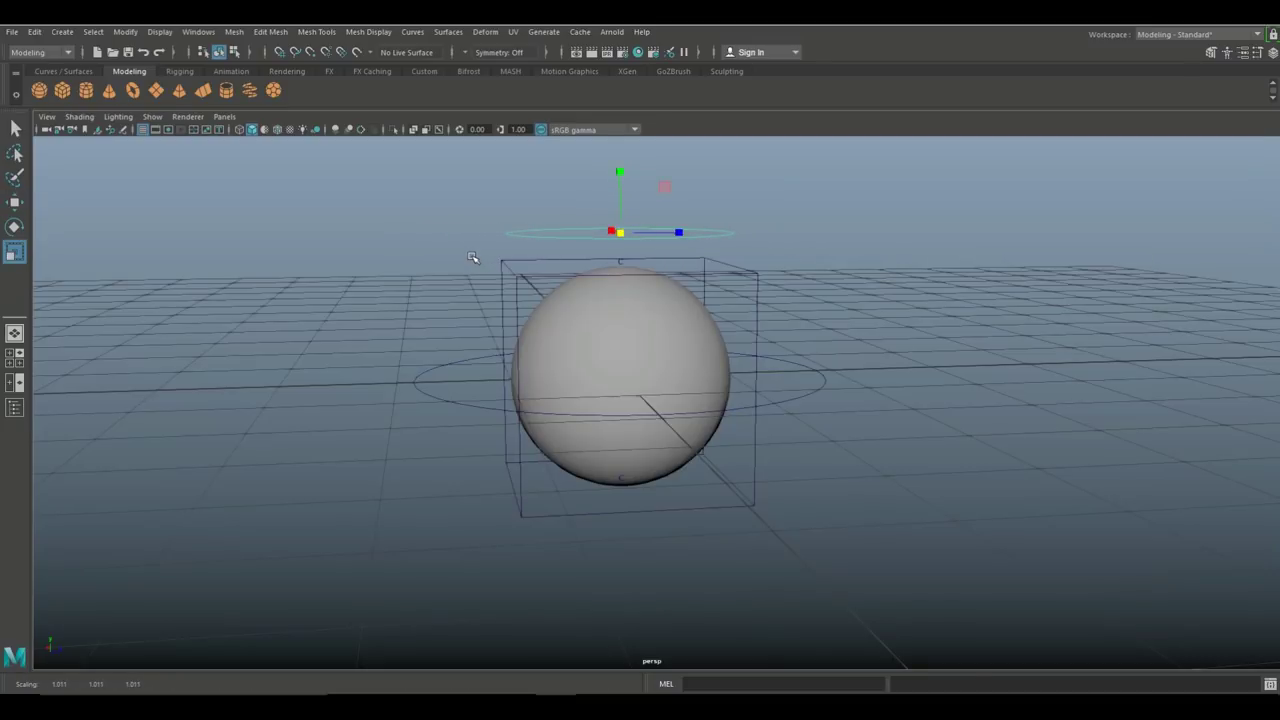
Duplicate the upper circle and place the copy below the sphere, fine-tuning its height in the front view.
key(w)
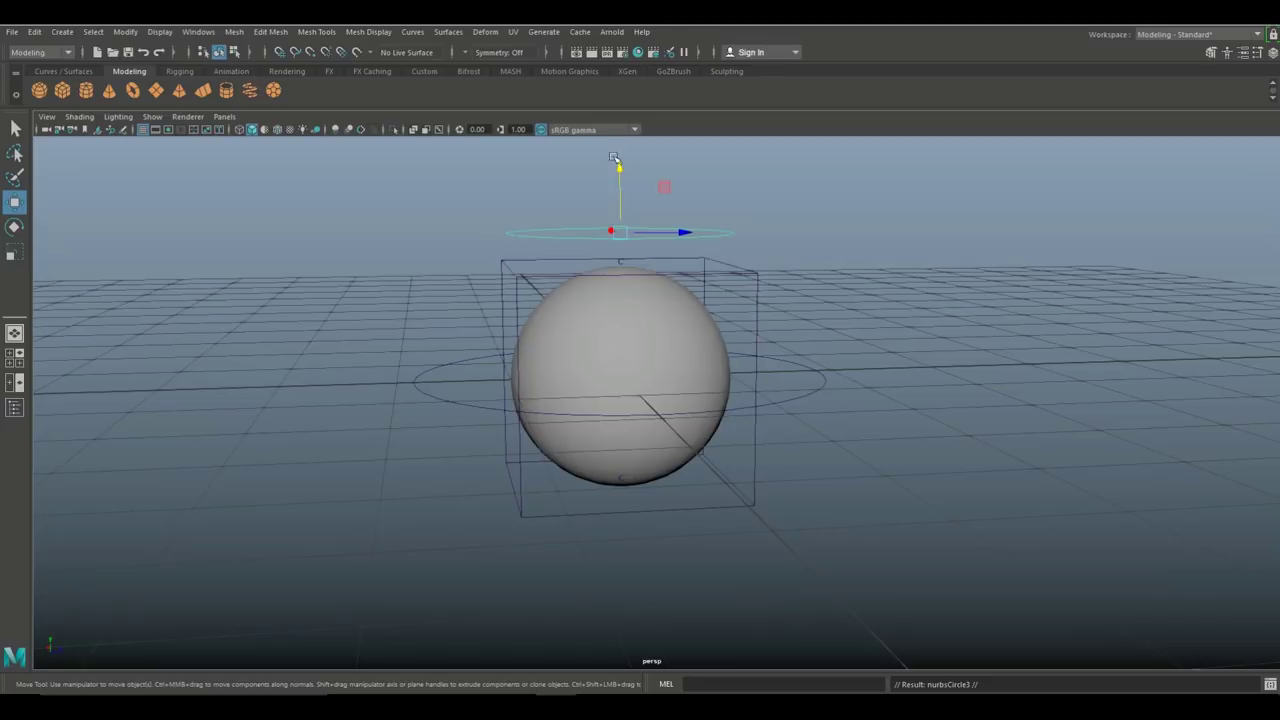
mouse_move(619, 170)
shift+mouse_down()
mouse_move(628, 309)
mouse_move(657, 443)
shift+mouse_up()
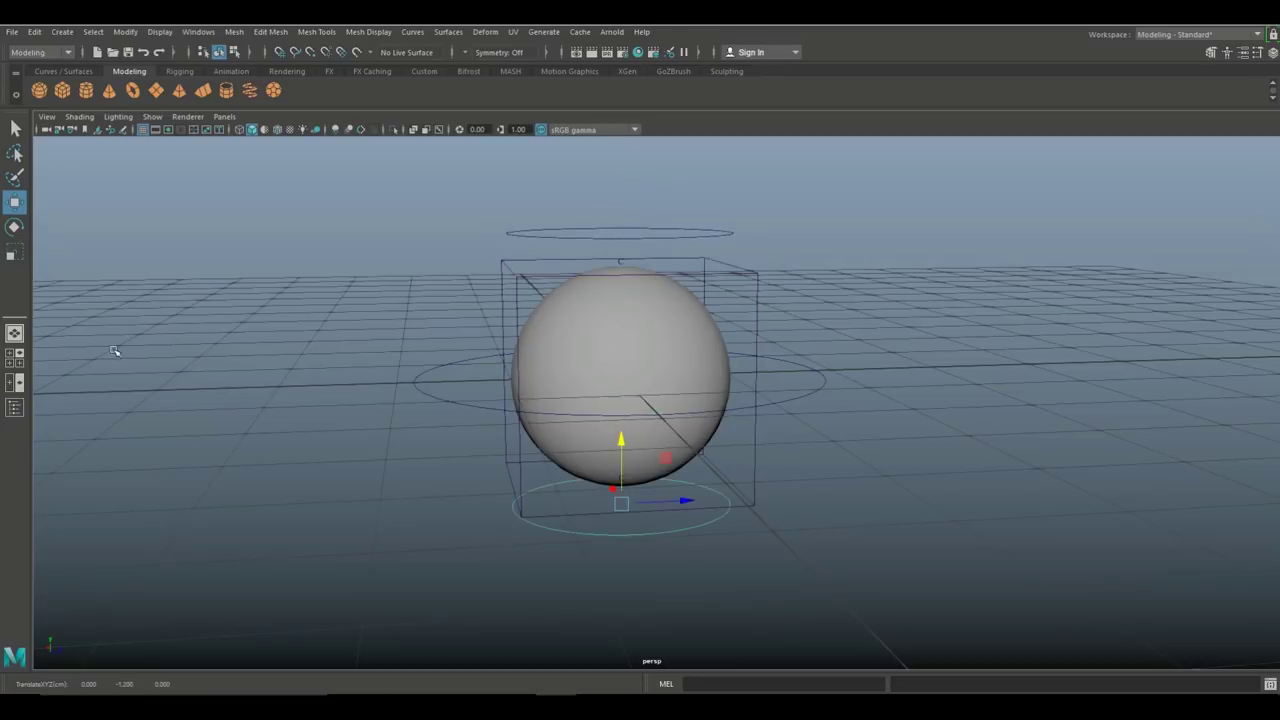
click(15, 360)
key(space)
scroll(683, 509, up, 3)
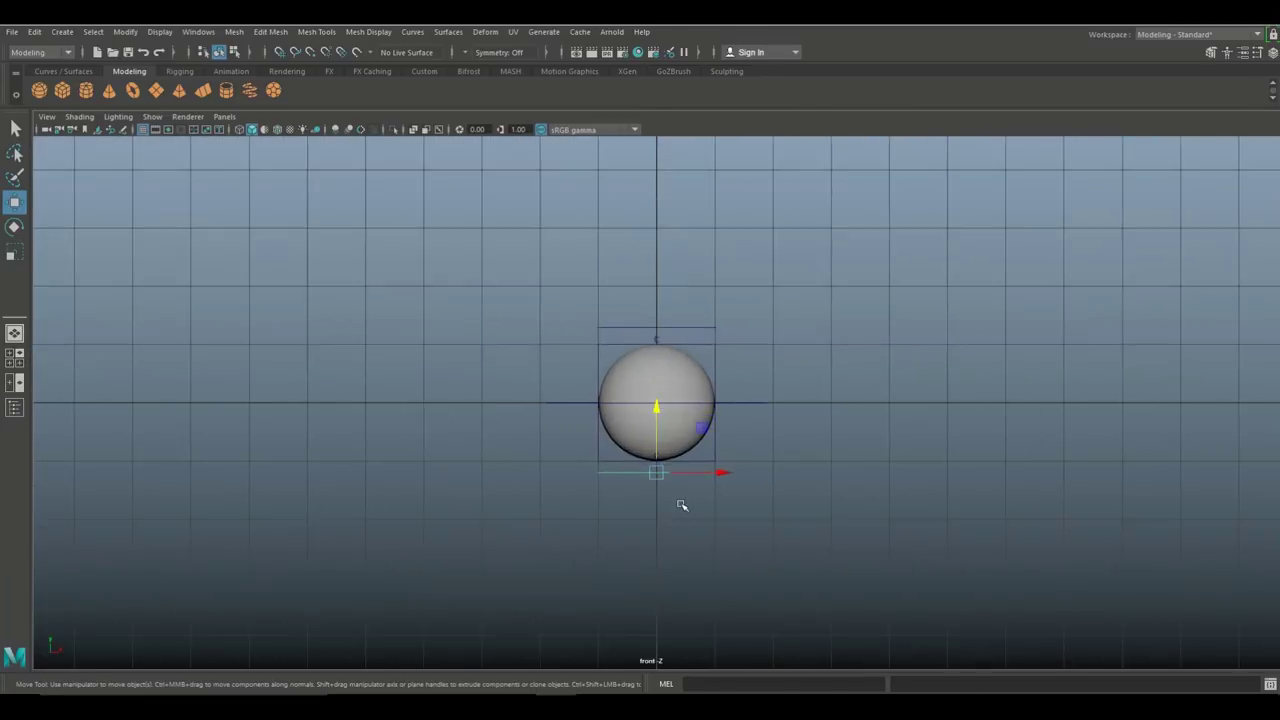
drag(658, 429, 663, 445)
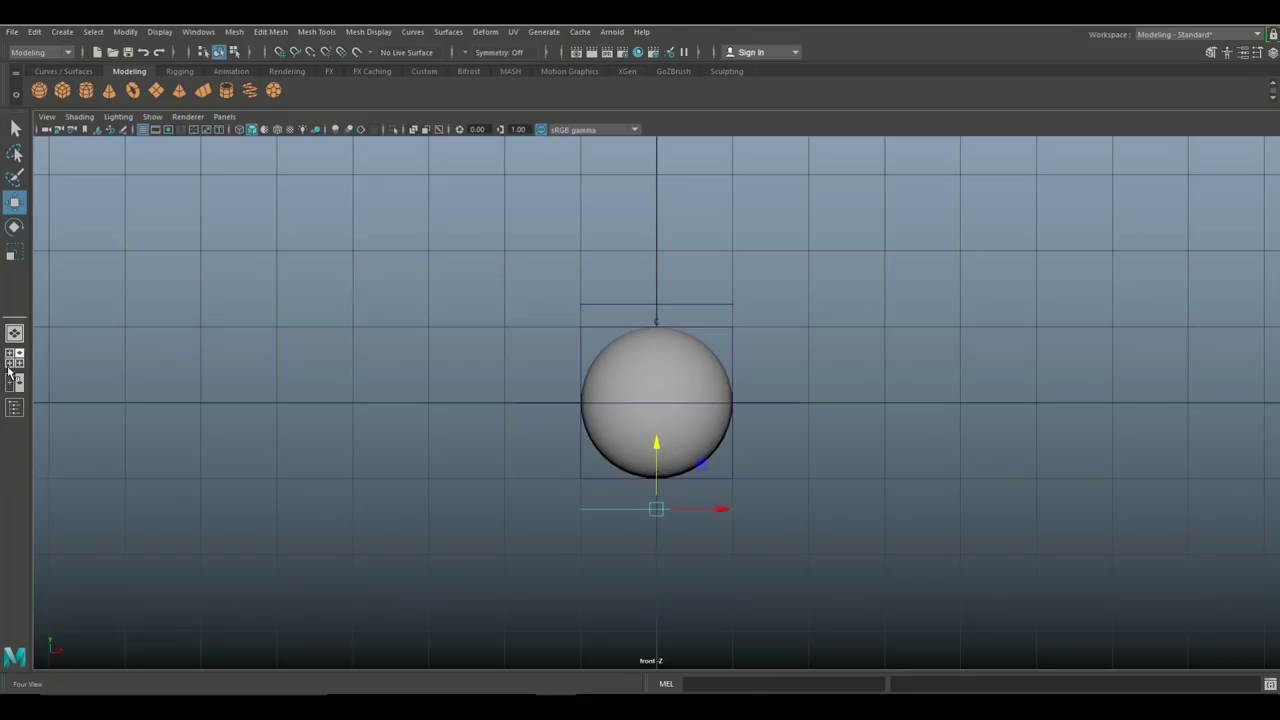
click(14, 362)
key(space)
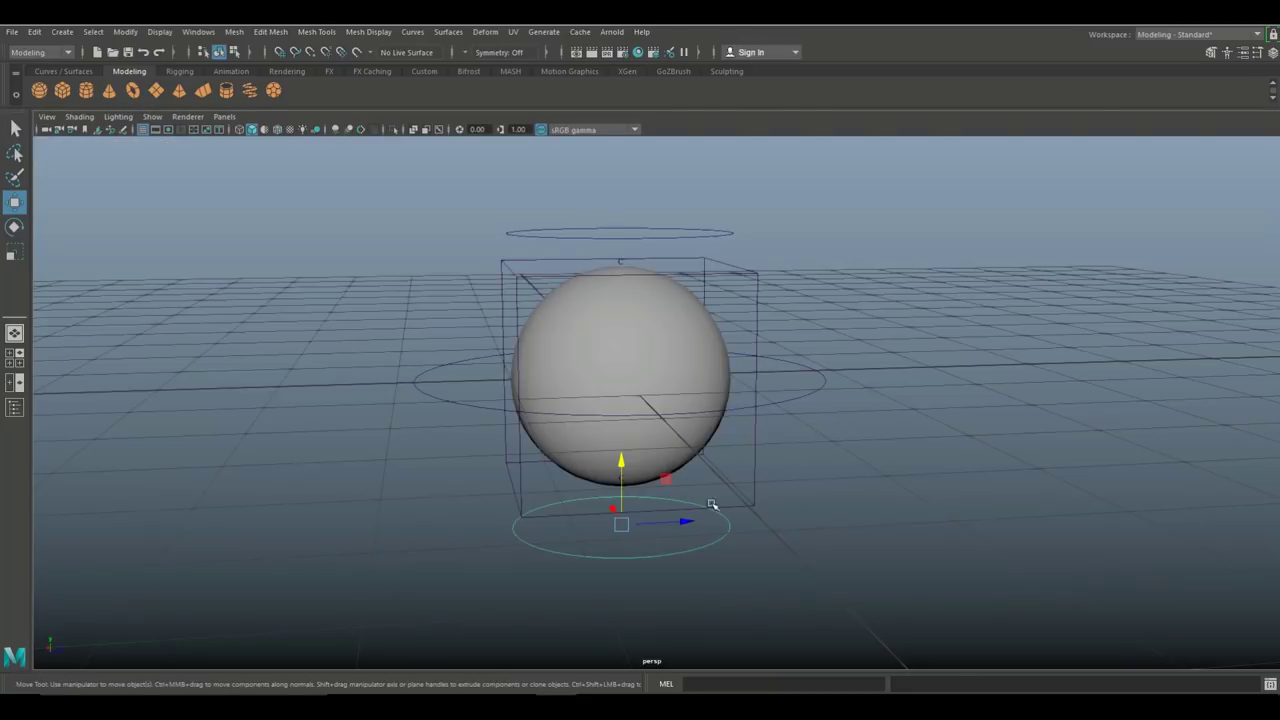
Select the upper, lower and middle circles, delete their construction history and freeze their transformations.
mouse_move(712, 505)
alt+mouse_down()
mouse_move(766, 437)
mouse_move(729, 517)
mouse_move(689, 492)
mouse_move(729, 511)
mouse_move(715, 495)
alt+mouse_up()
click(686, 204)
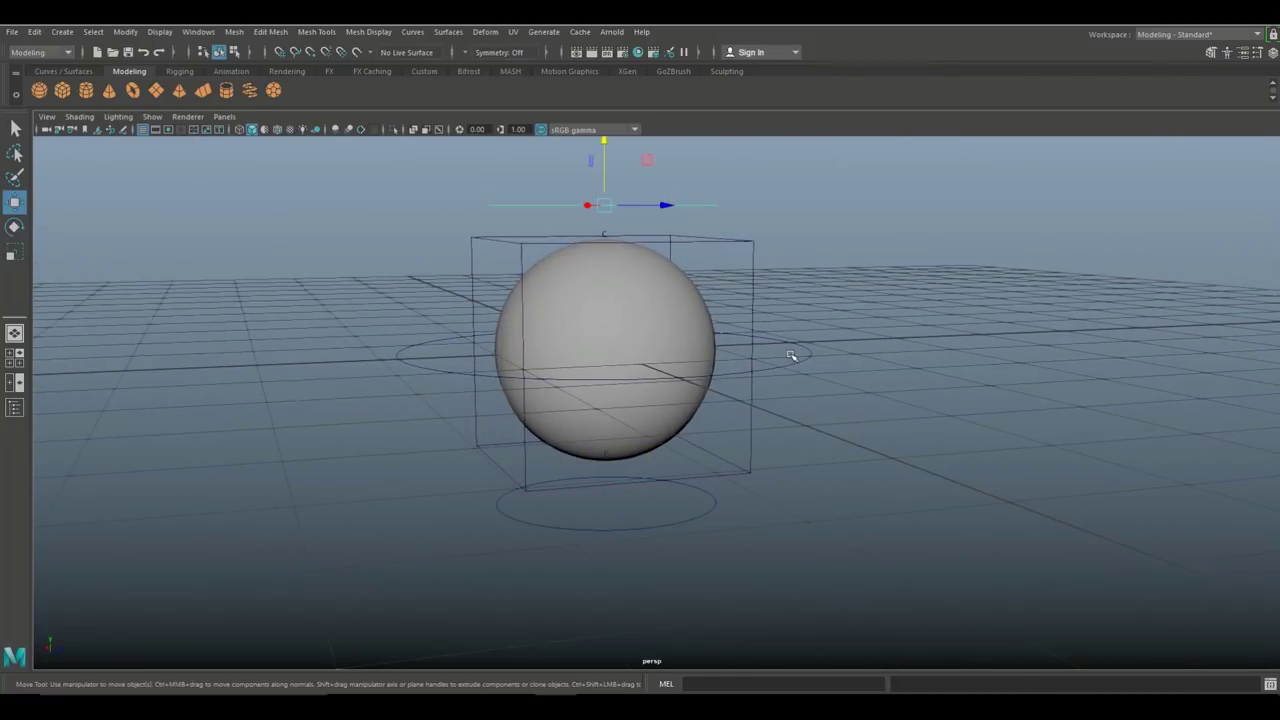
click(715, 510)
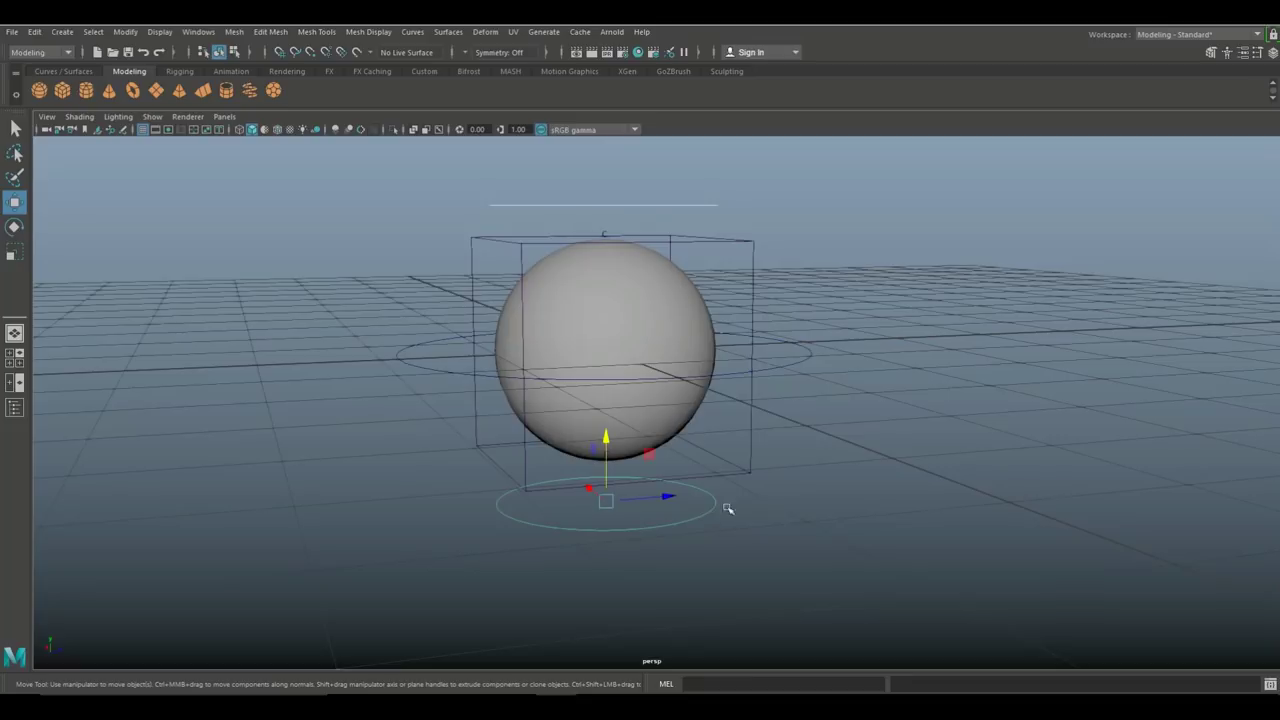
click(806, 352)
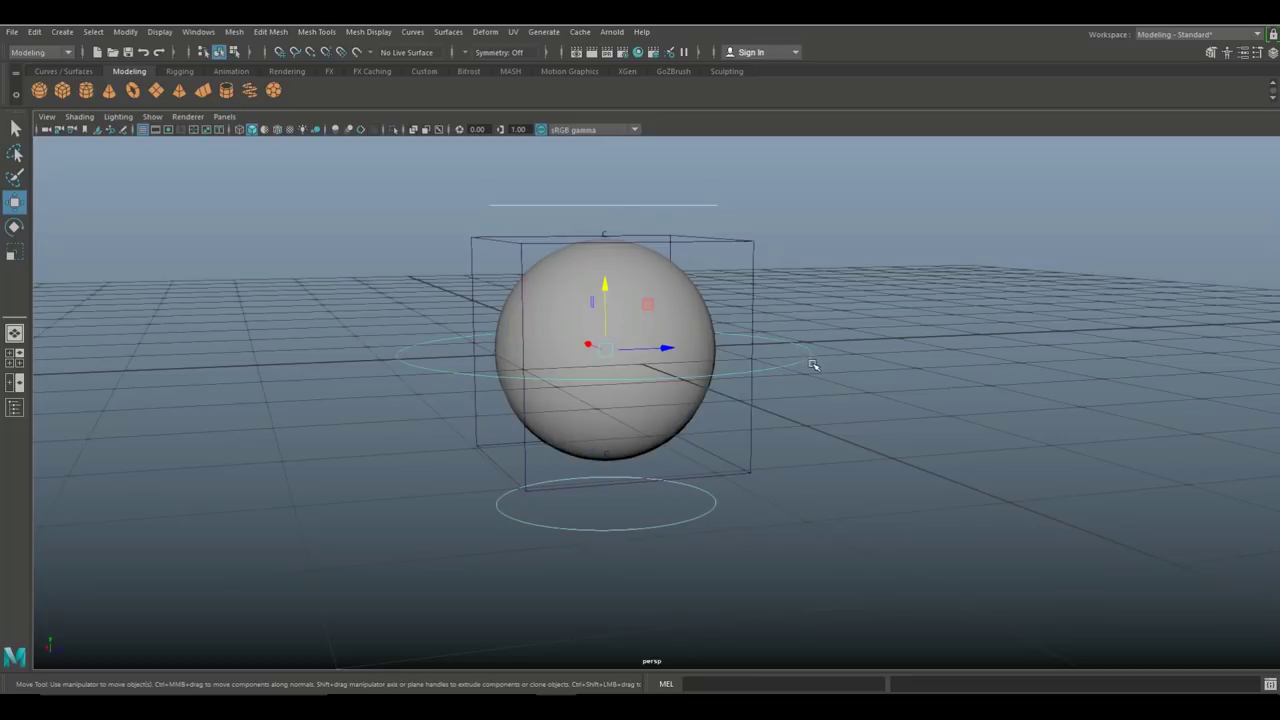
click(35, 32)
mouse_move(150, 189)
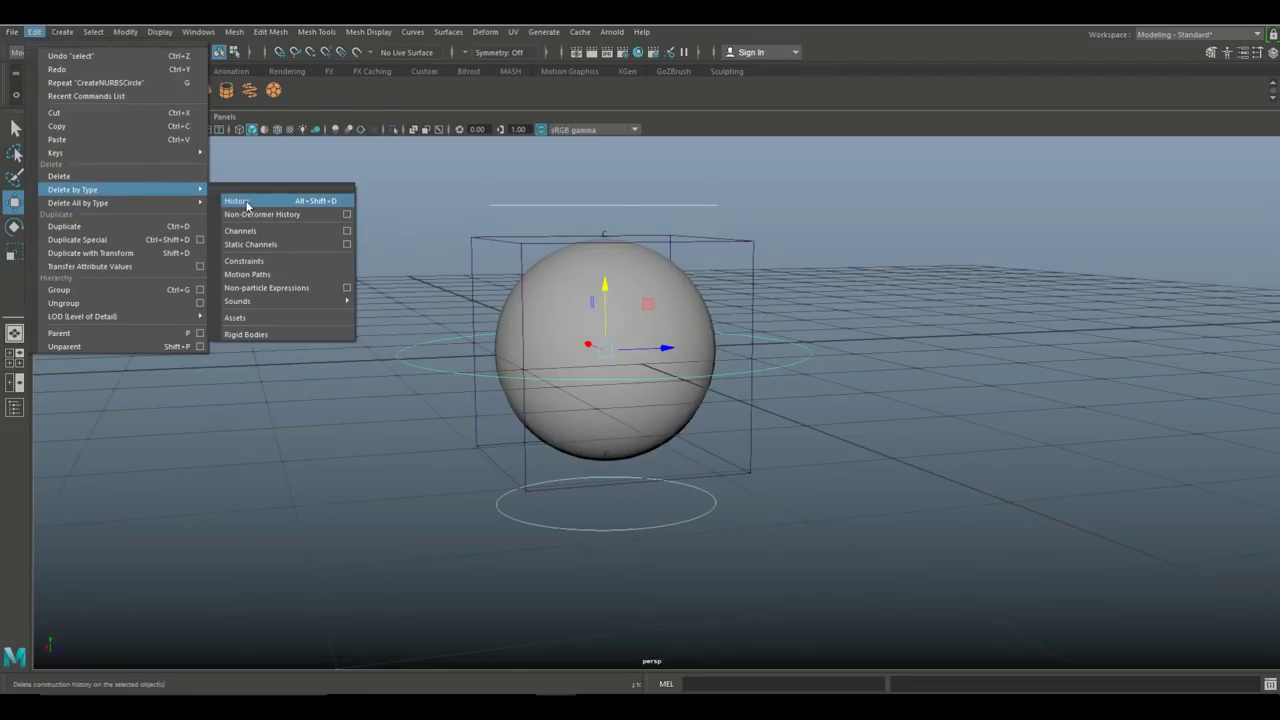
click(251, 203)
click(125, 32)
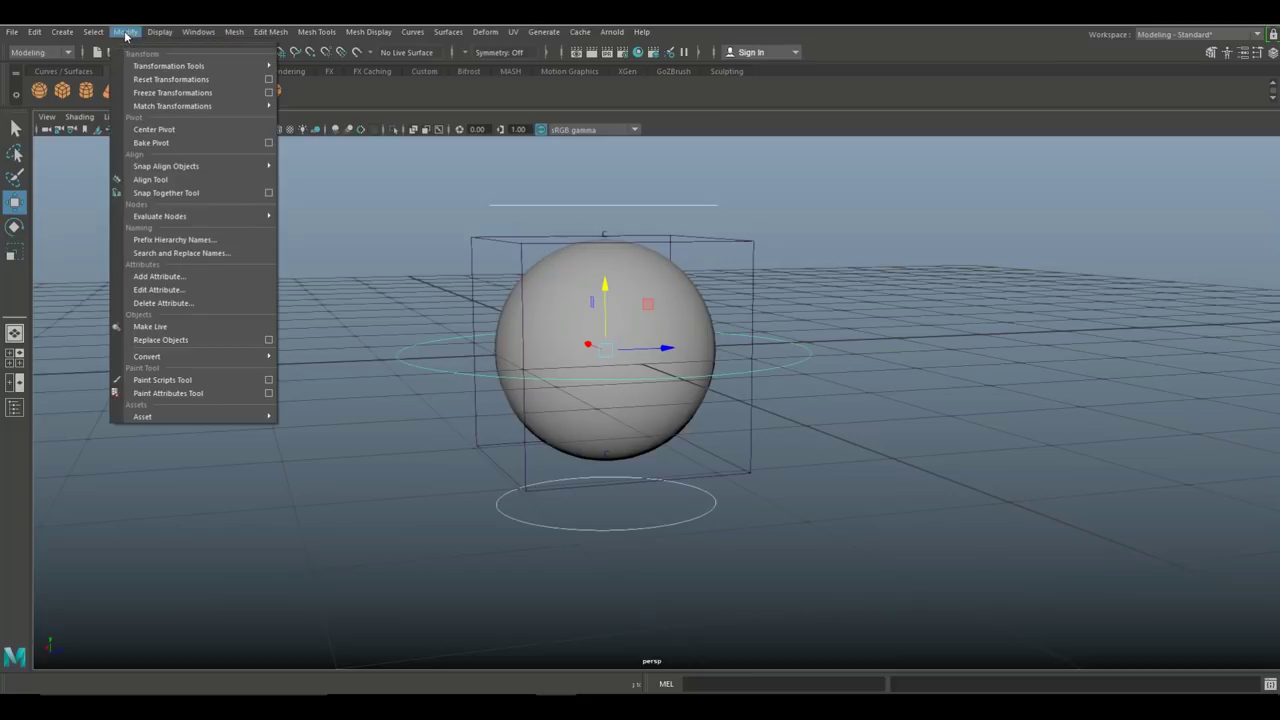
click(199, 96)
Examine how the three control circles sit around the sphere and its lattice.
alt+drag(737, 400, 837, 414)
scroll(838, 417, up, 3)
alt+middle_drag(838, 414, 884, 452)
scroll(885, 452, up, 1)
scroll(886, 450, down, 1)
alt+drag(886, 451, 892, 449)
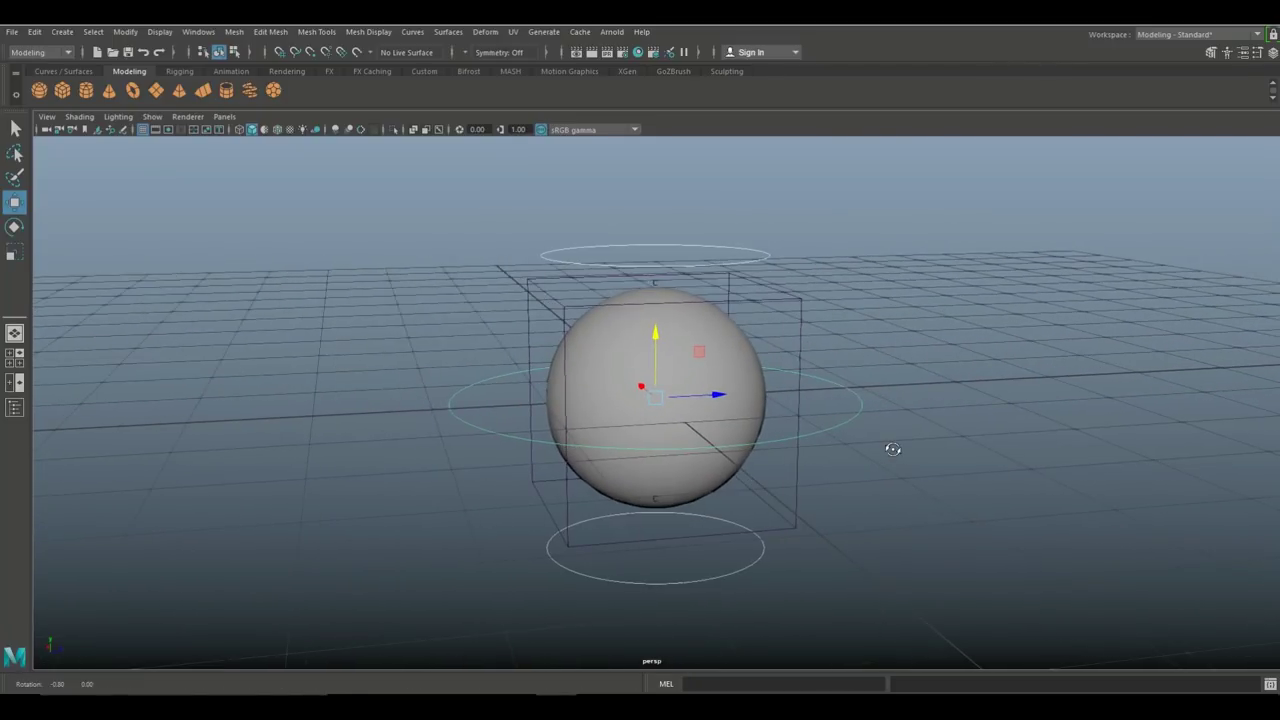
alt+middle_drag(892, 449, 887, 488)
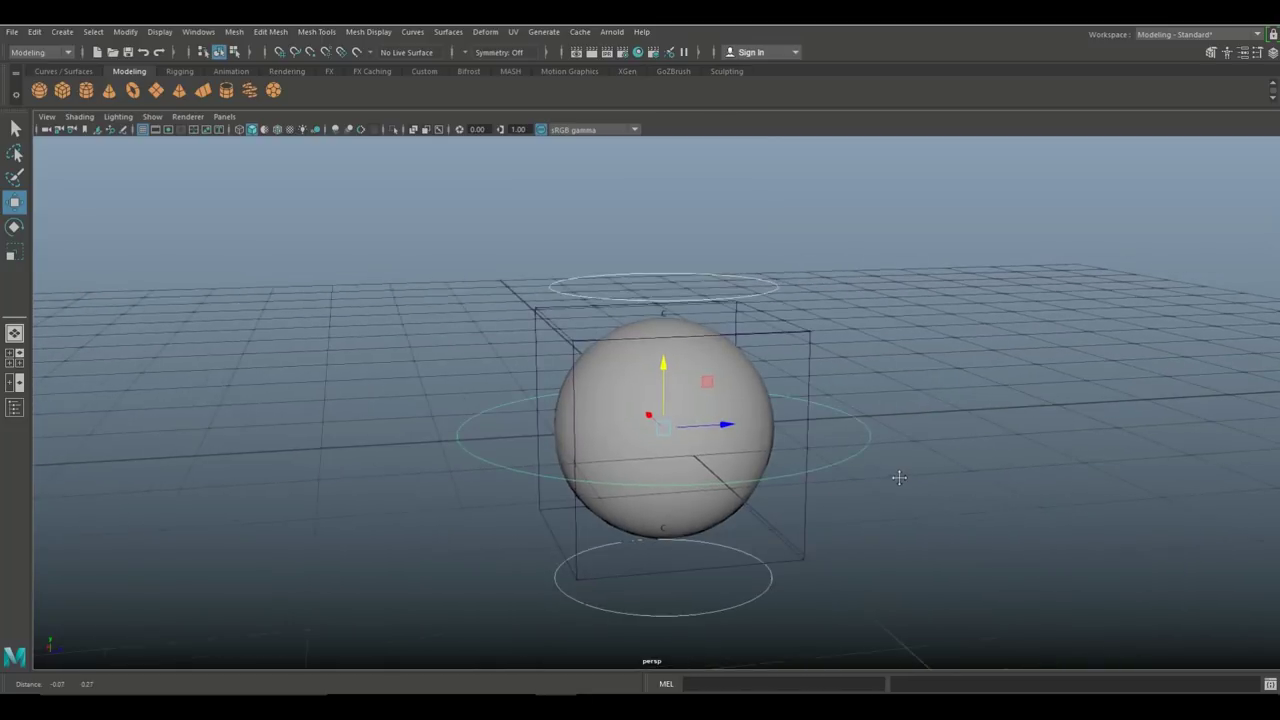
scroll(937, 461, up, 1)
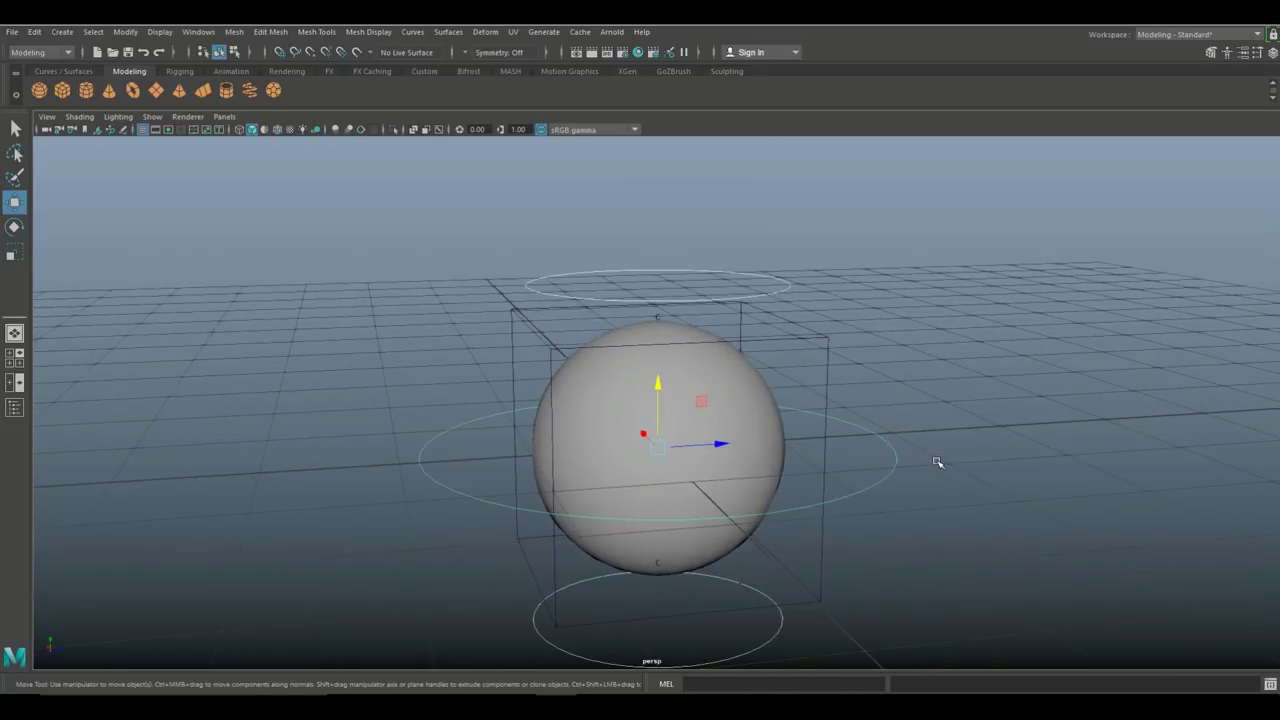
Parent the upper cluster to the control circle above the sphere.
scroll(948, 466, up, 2)
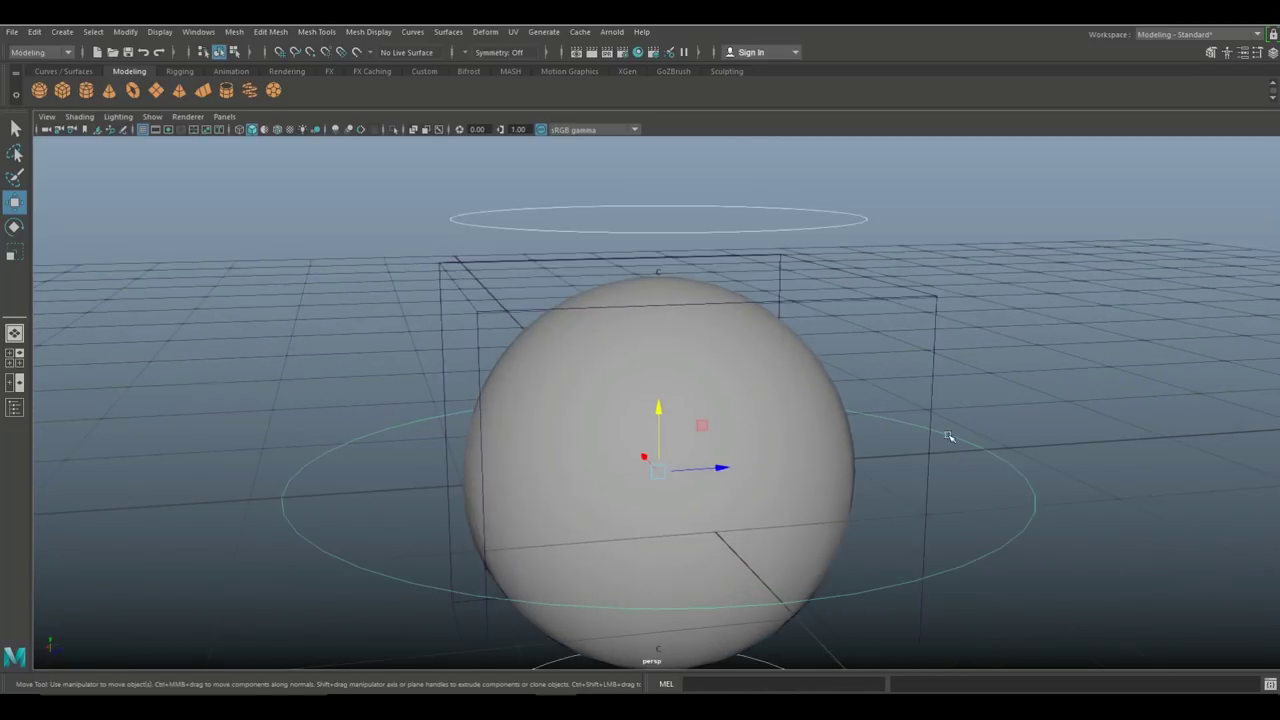
alt+middle_drag(971, 324, 956, 405)
scroll(950, 412, up, 4)
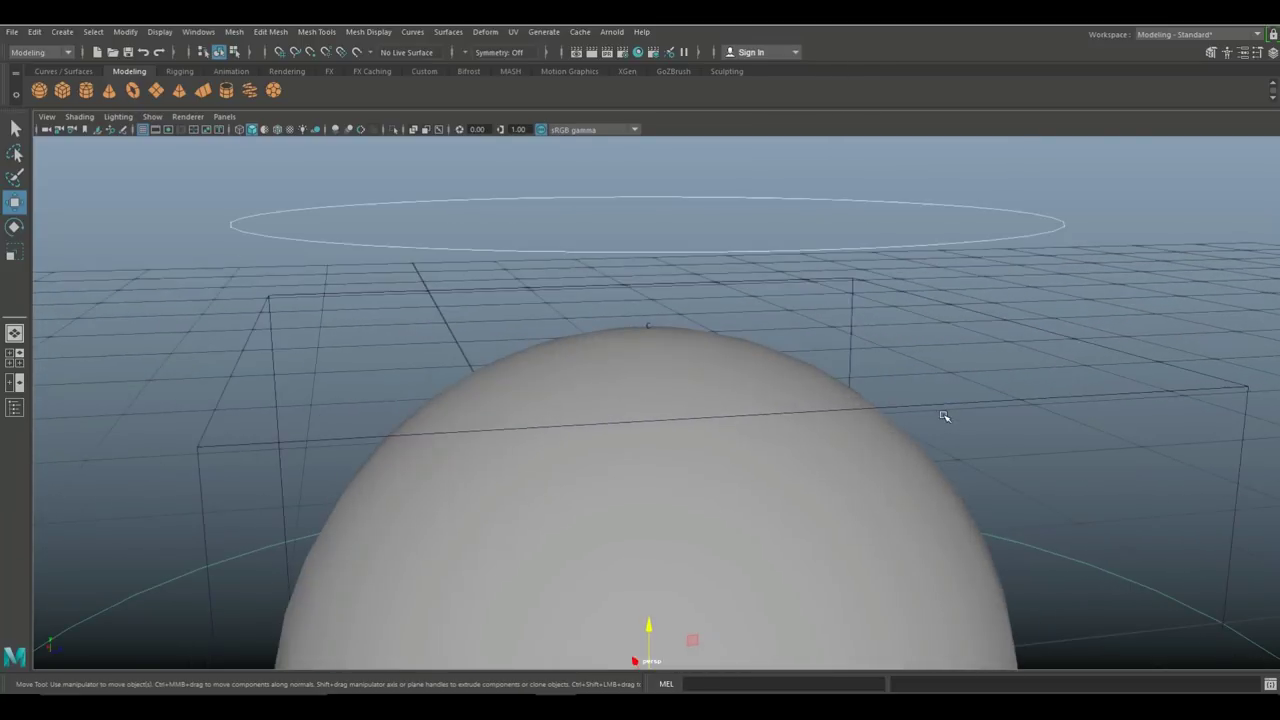
scroll(642, 270, down, 3)
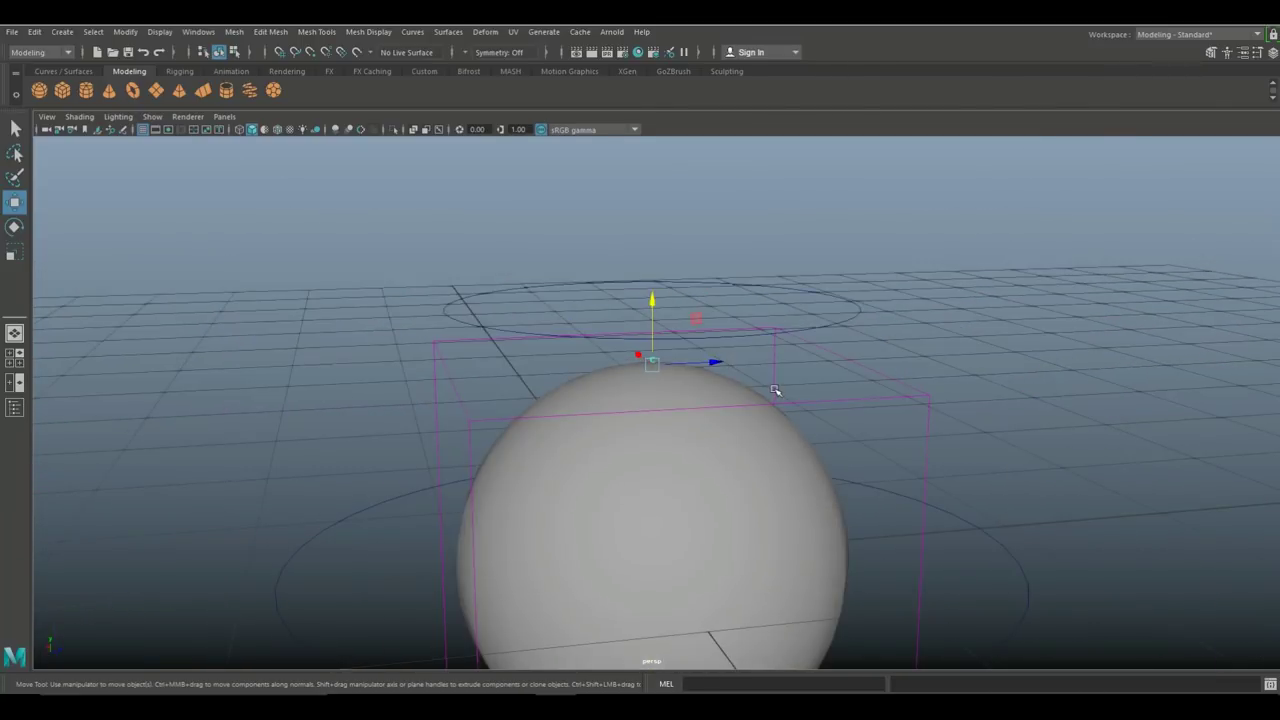
alt+drag(775, 390, 751, 383)
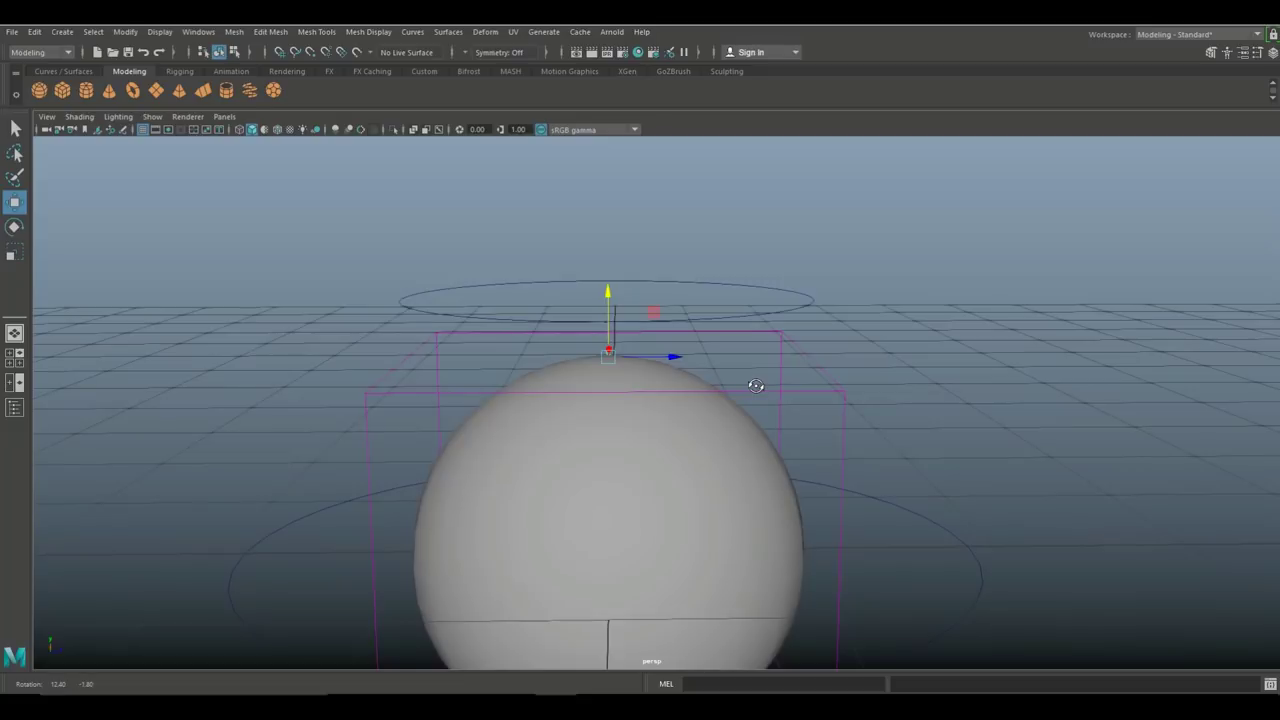
click(802, 307)
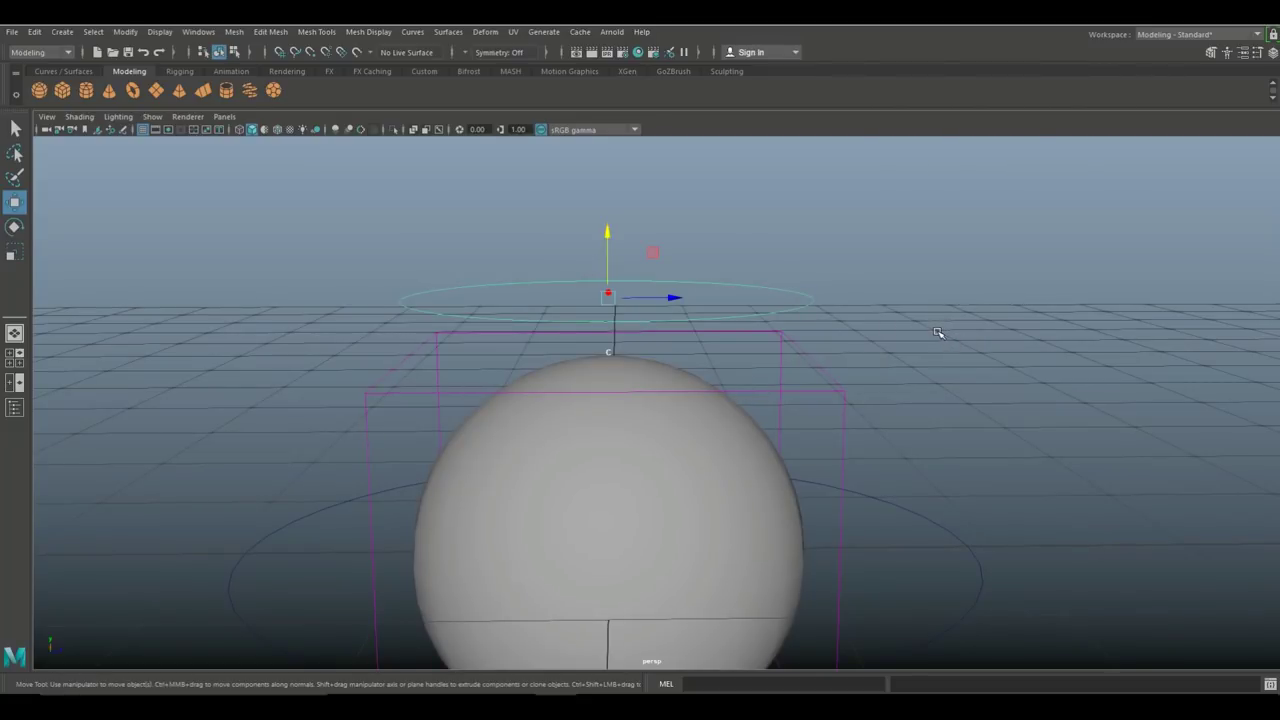
key(p)
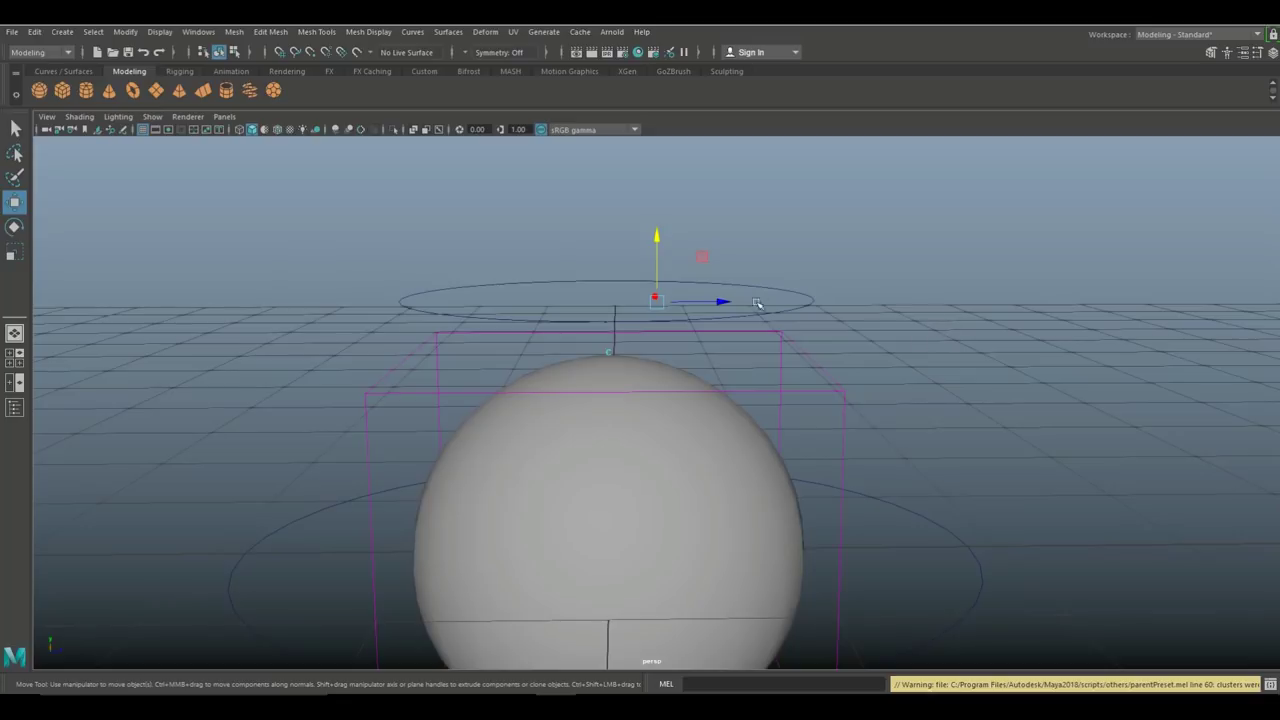
Try moving the upper control circle to test its hold on the cluster, and undo the move.
click(806, 317)
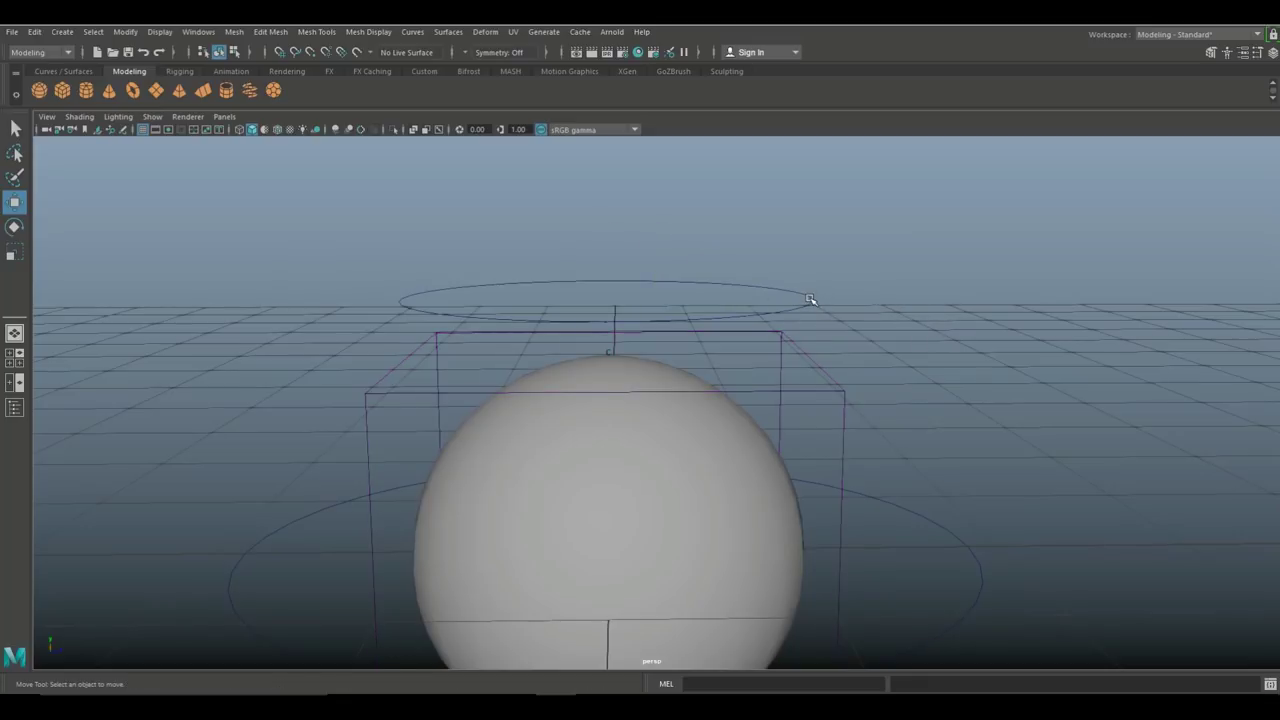
click(810, 299)
mouse_move(612, 300)
mouse_down()
mouse_move(532, 272)
mouse_move(658, 285)
mouse_move(613, 288)
mouse_up()
key(ctrl+z)
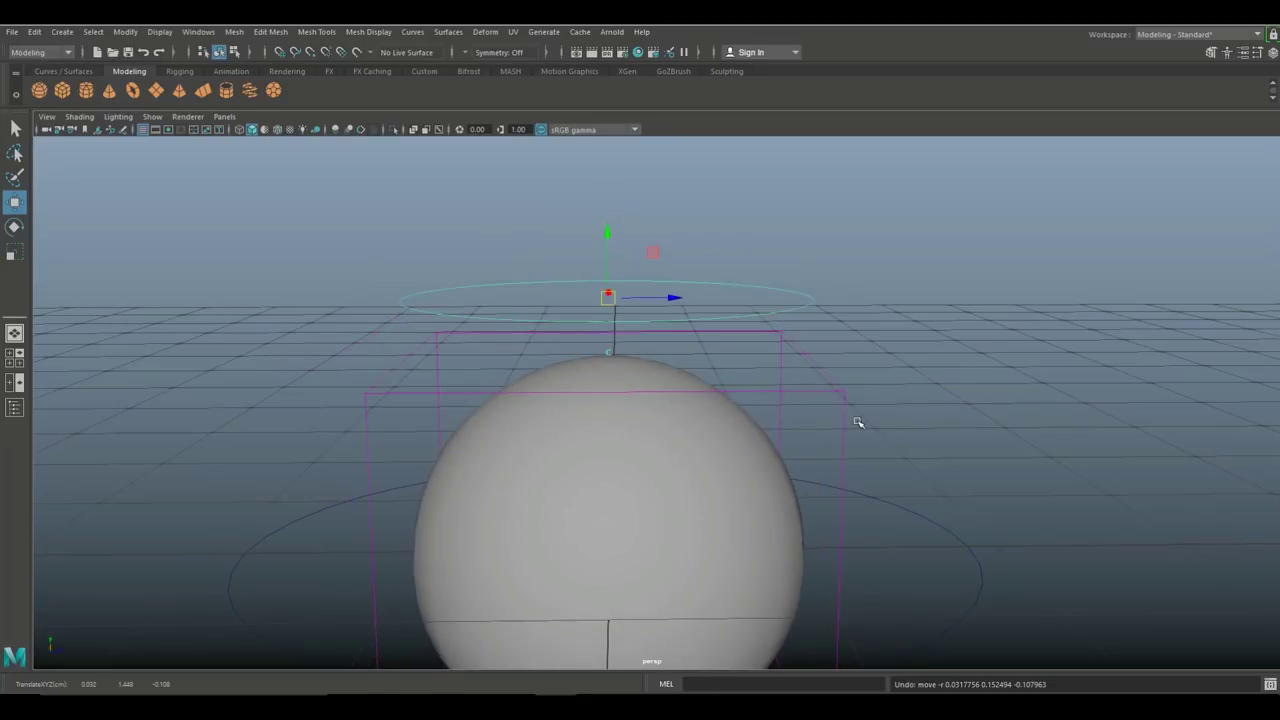
Parent the lower cluster to the control circle below the sphere.
alt+middle_drag(856, 426, 826, 248)
alt+drag(826, 247, 840, 400)
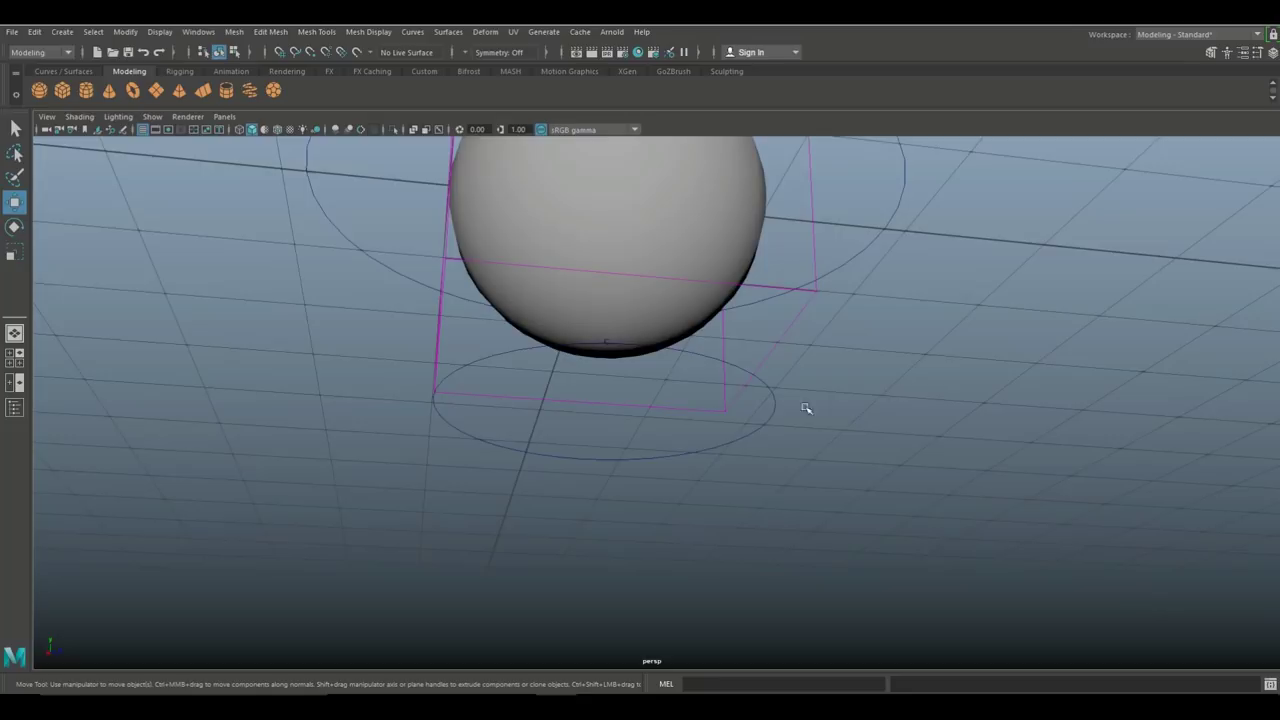
scroll(650, 385, up, 6)
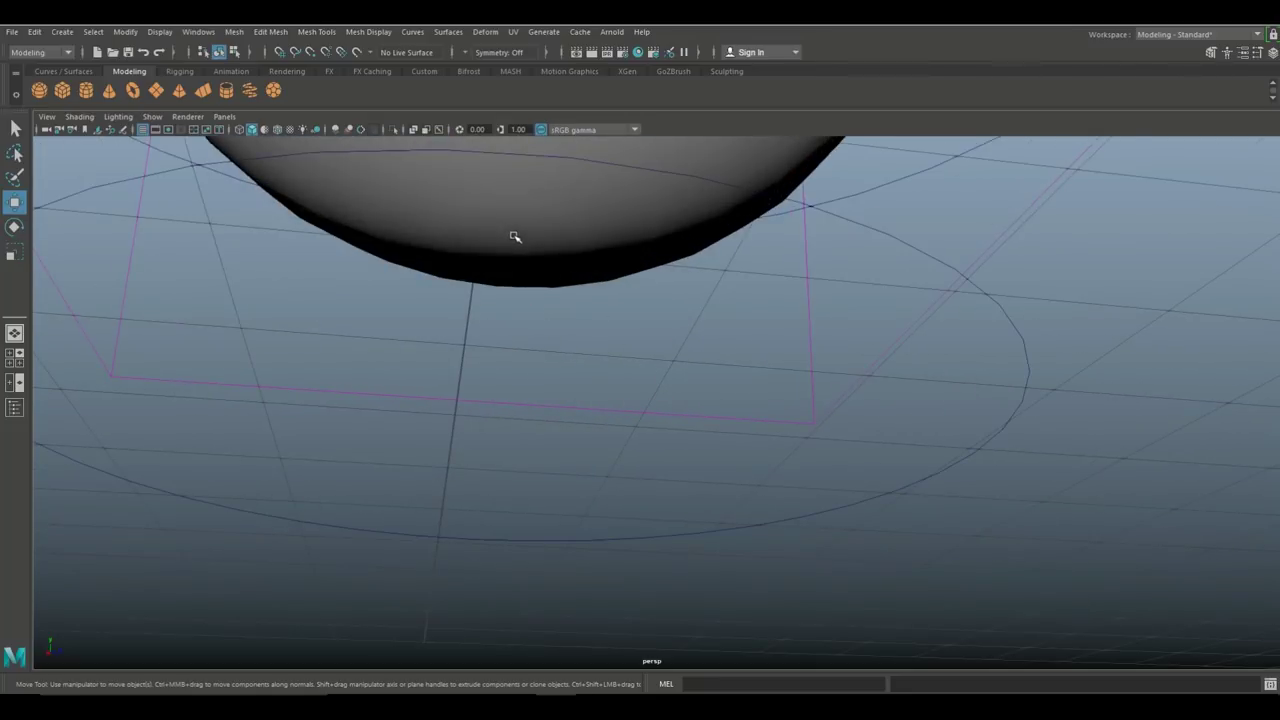
click(511, 238)
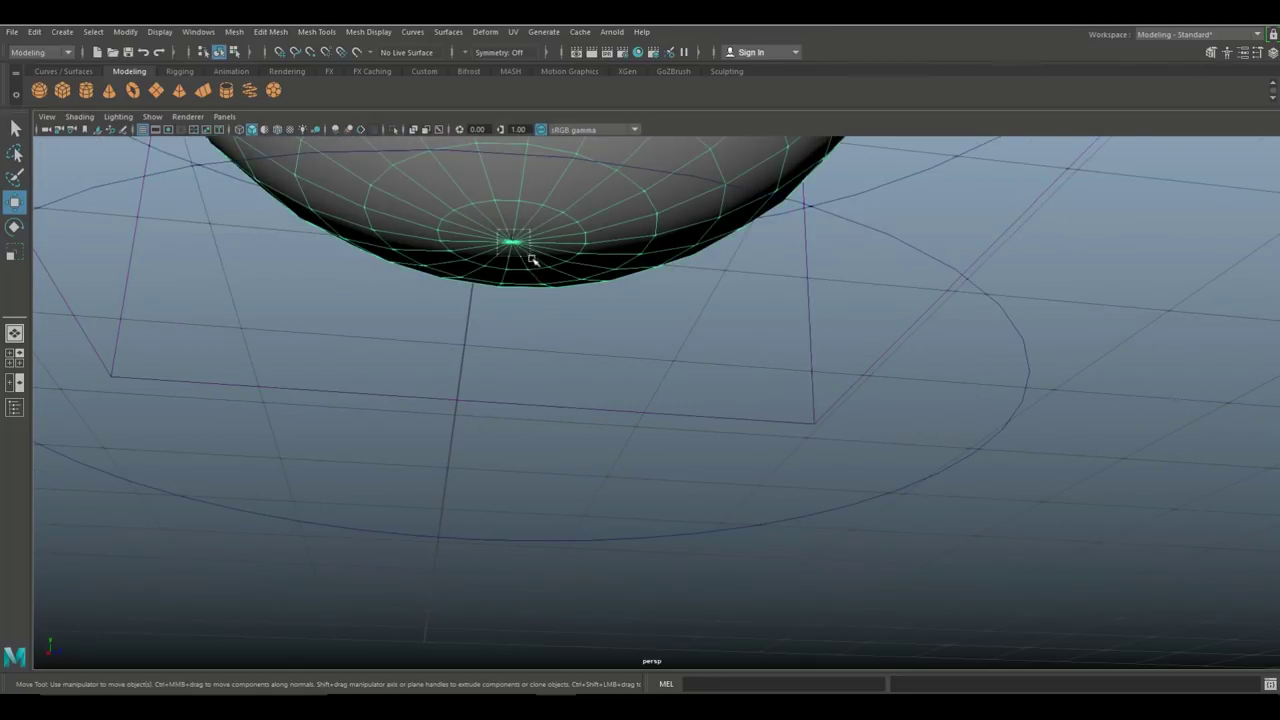
key(ctrl+z)
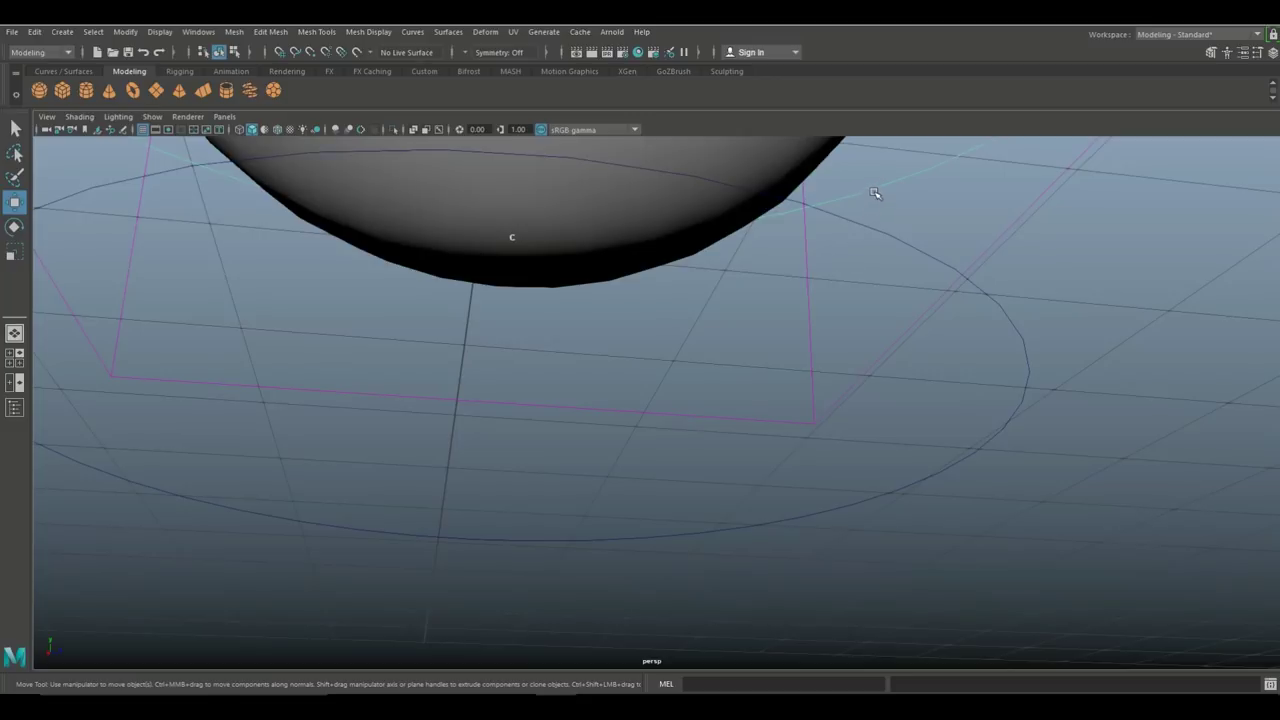
alt+drag(877, 194, 1010, 360)
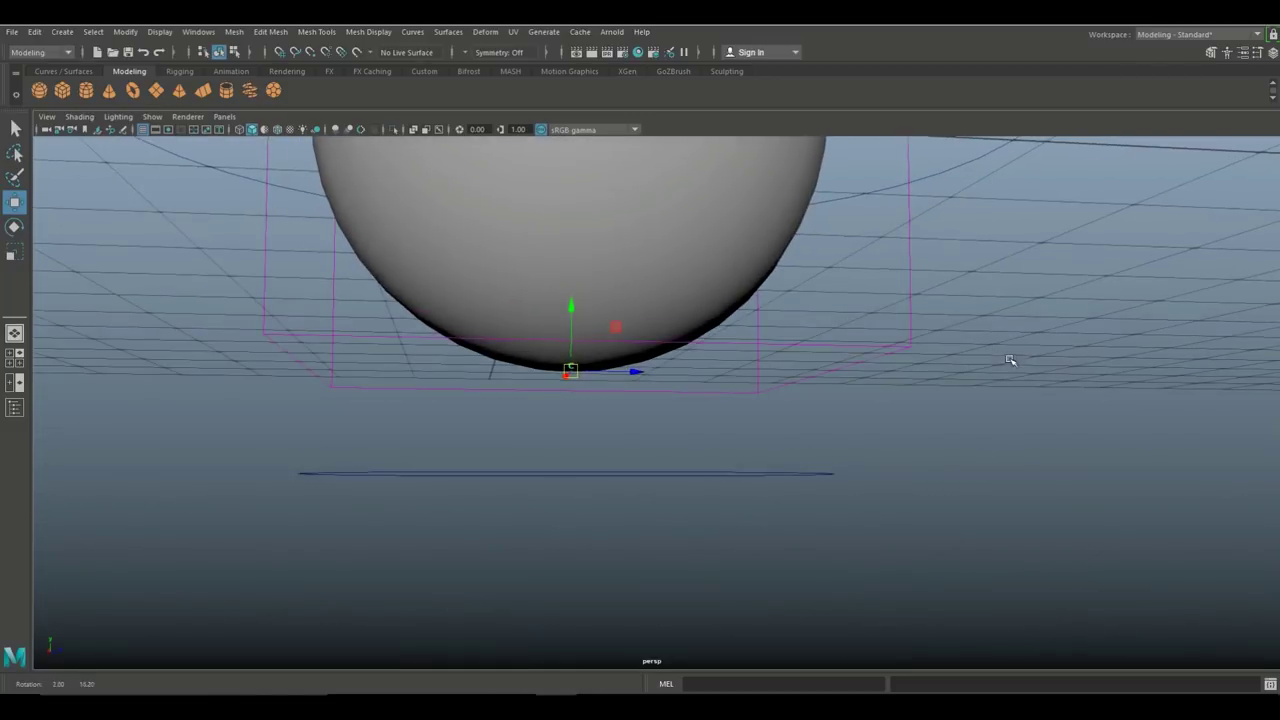
click(808, 476)
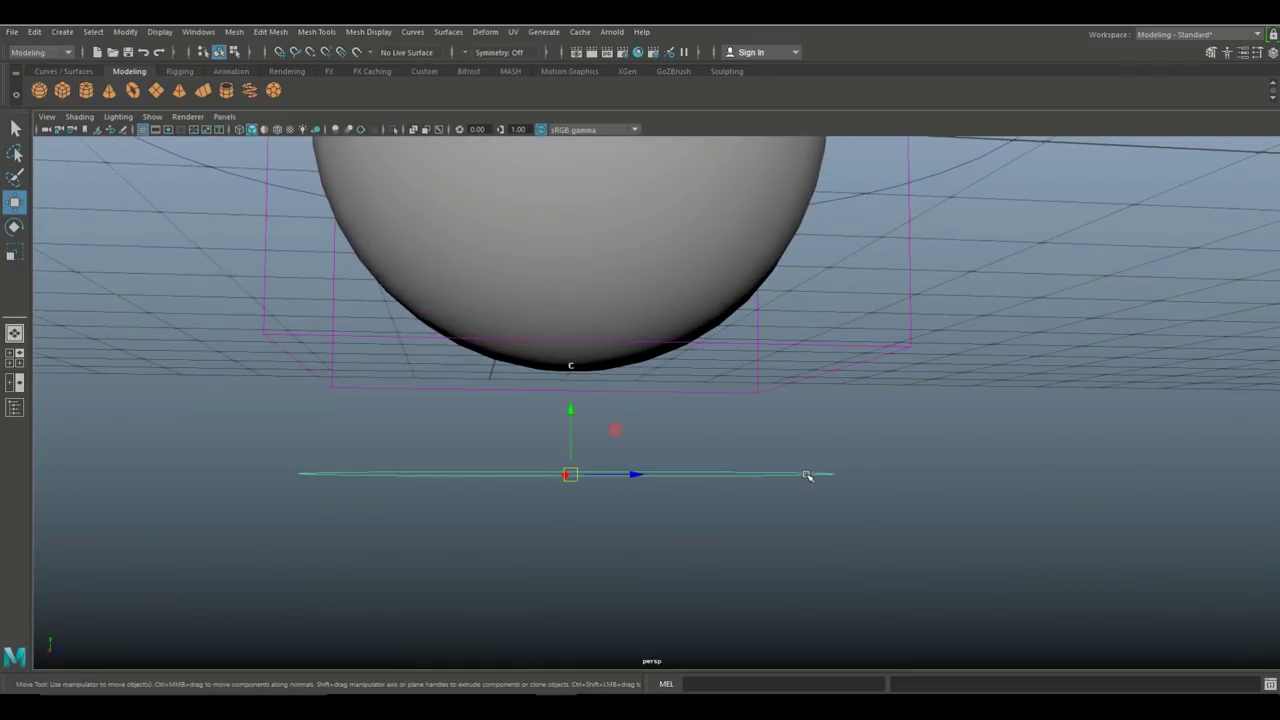
key(p)
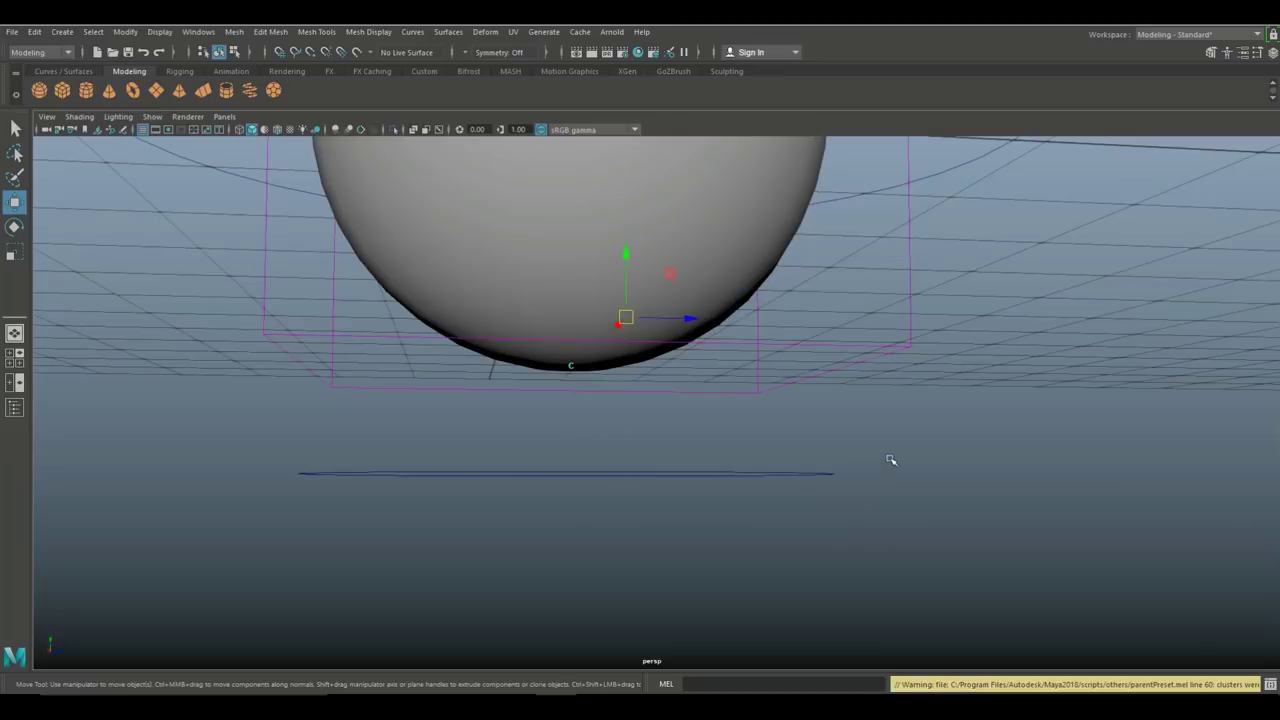
alt+drag(891, 460, 830, 438)
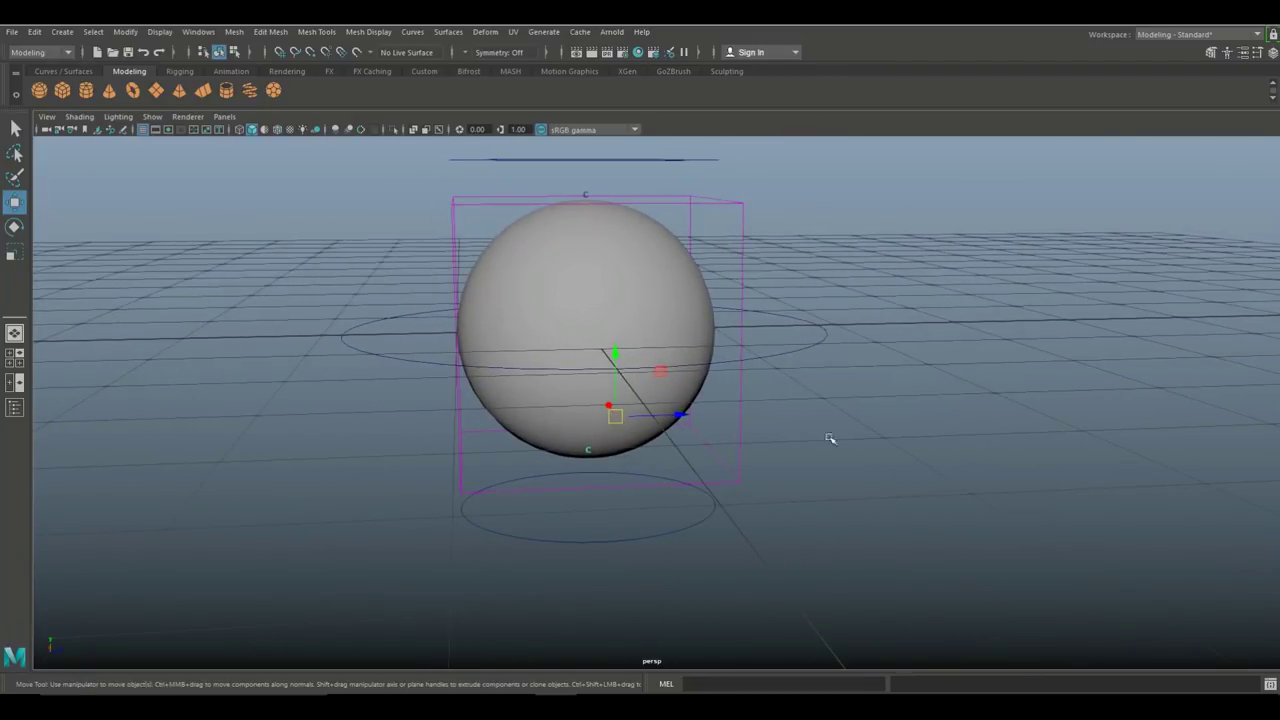
Parent the upper and the lower control circles to the large middle circle around the sphere.
click(800, 349)
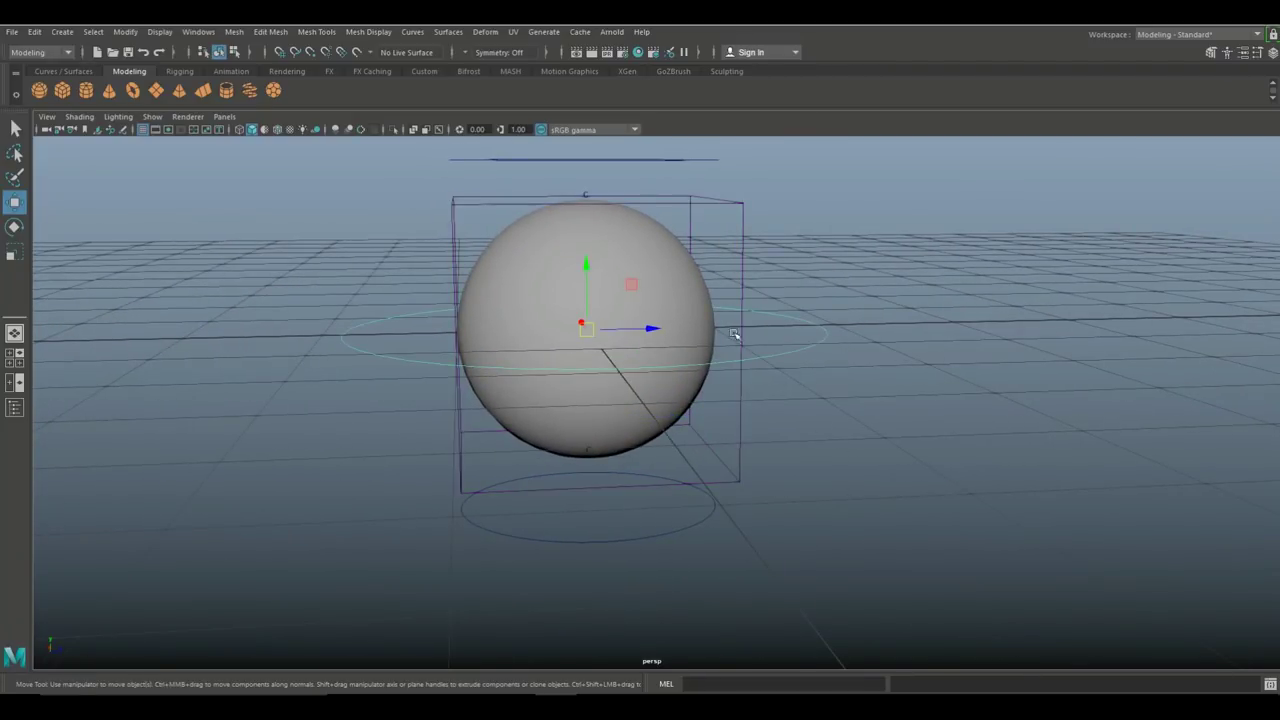
scroll(902, 491, up, 2)
scroll(902, 492, down, 4)
mouse_move(883, 495)
alt+mouse_down()
mouse_move(894, 466)
mouse_move(900, 517)
mouse_move(877, 489)
alt+mouse_up()
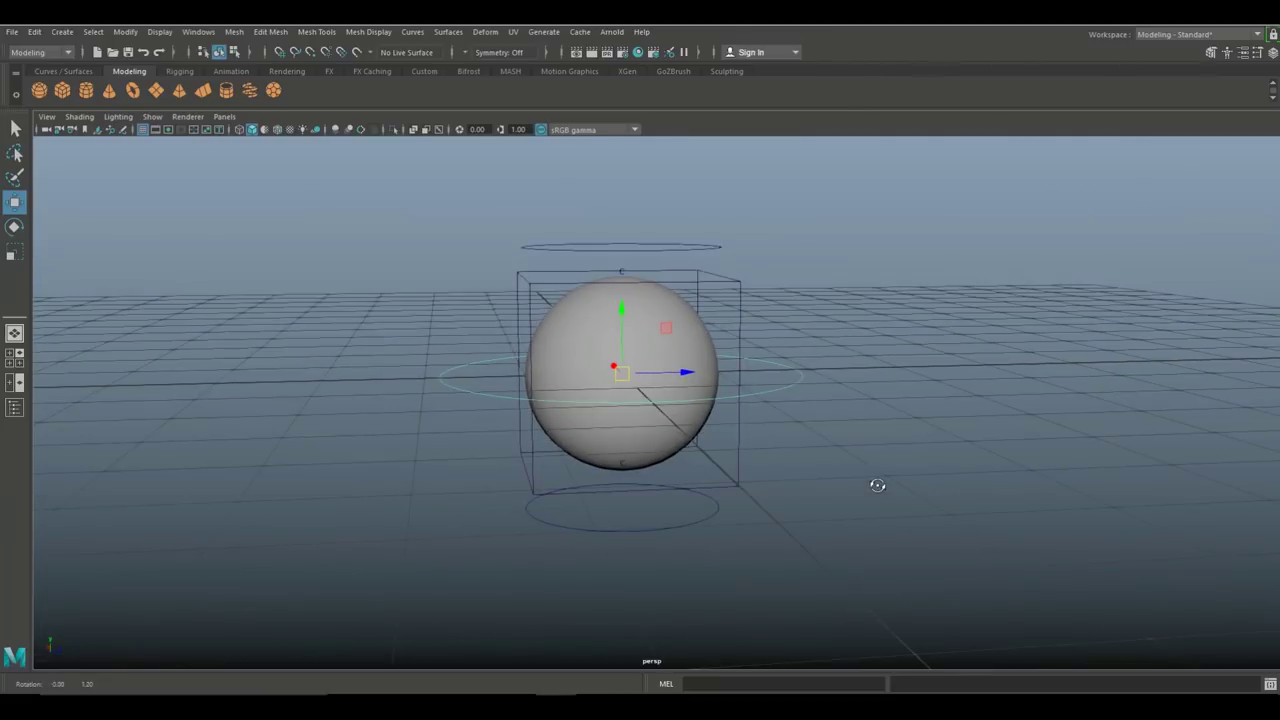
click(714, 247)
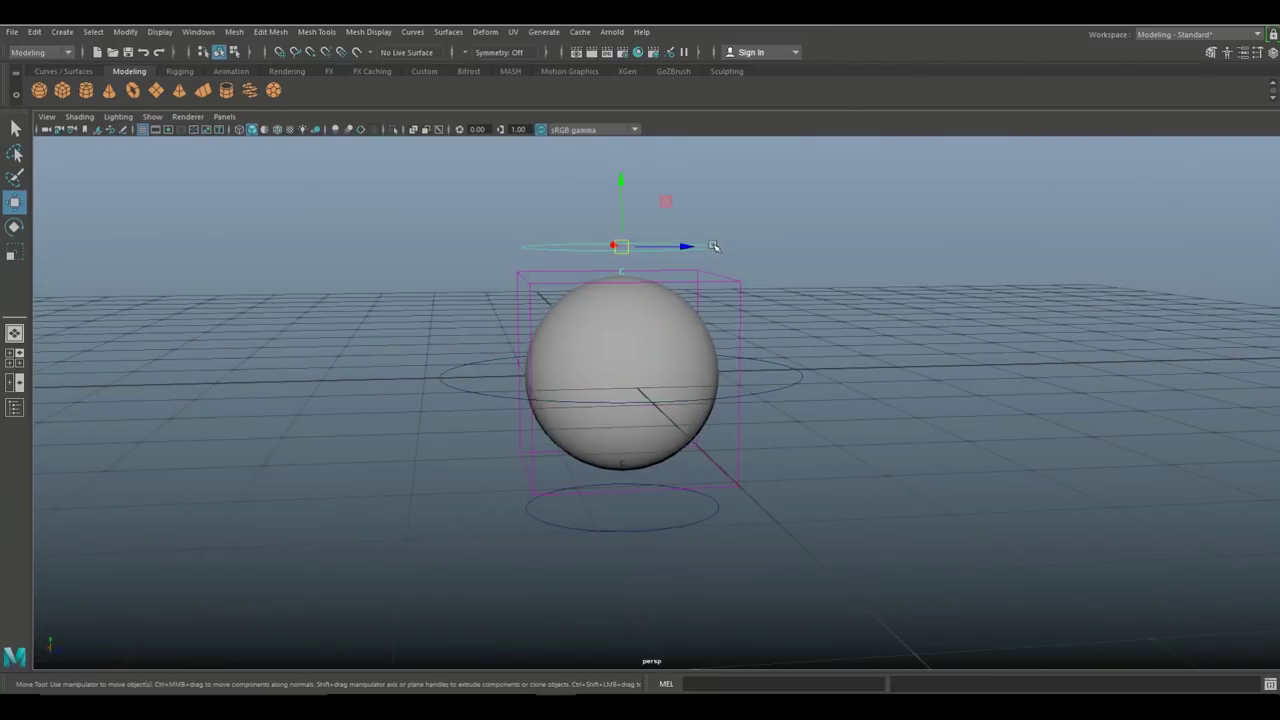
click(793, 385)
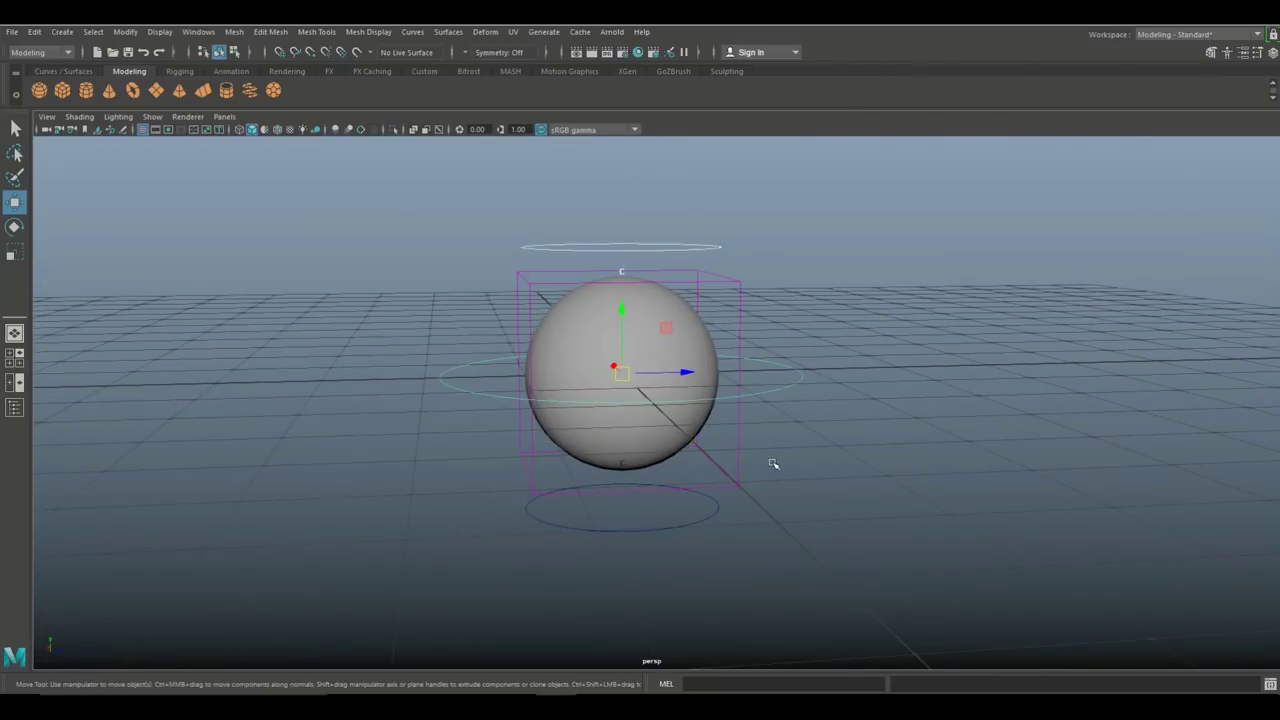
key(p)
click(694, 527)
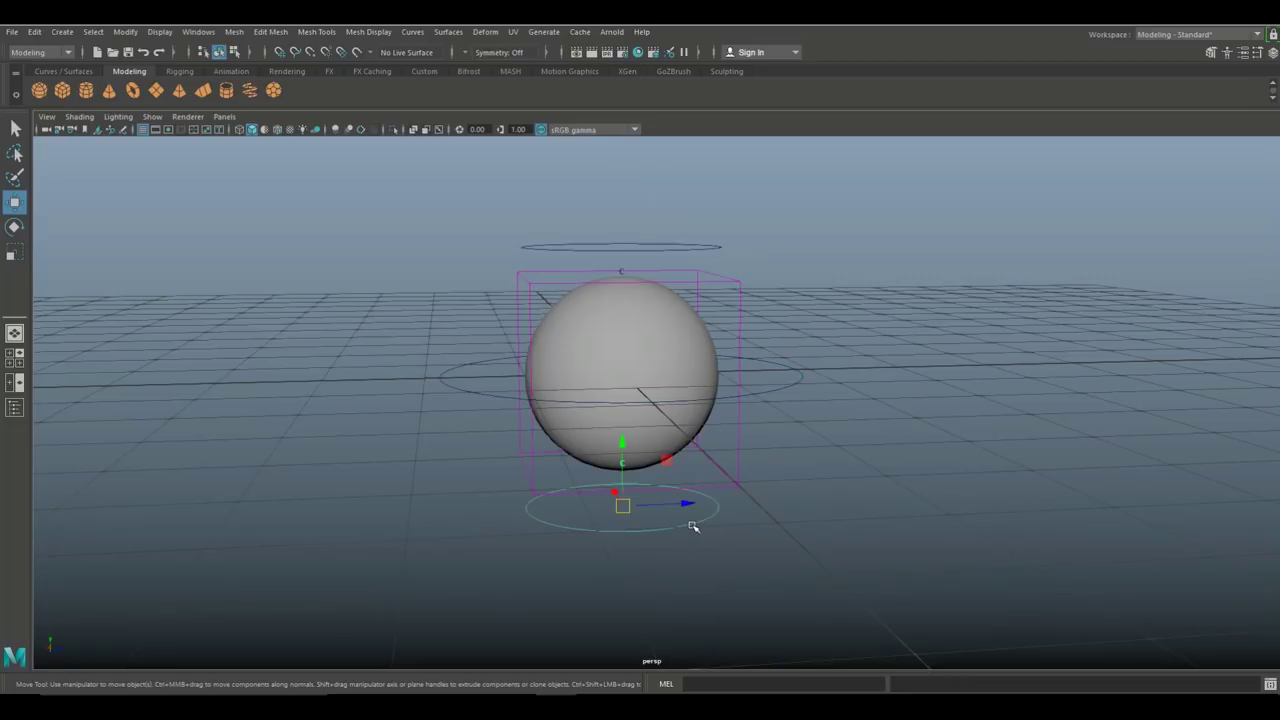
click(787, 389)
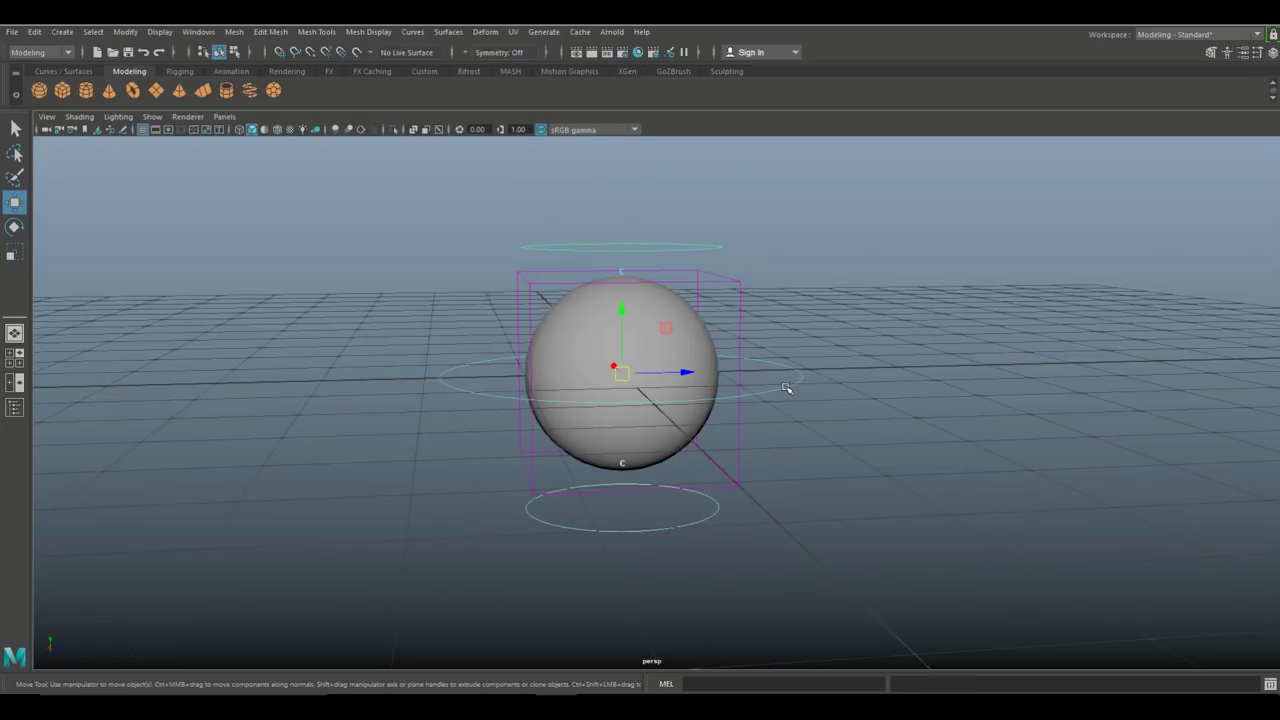
key(Right)
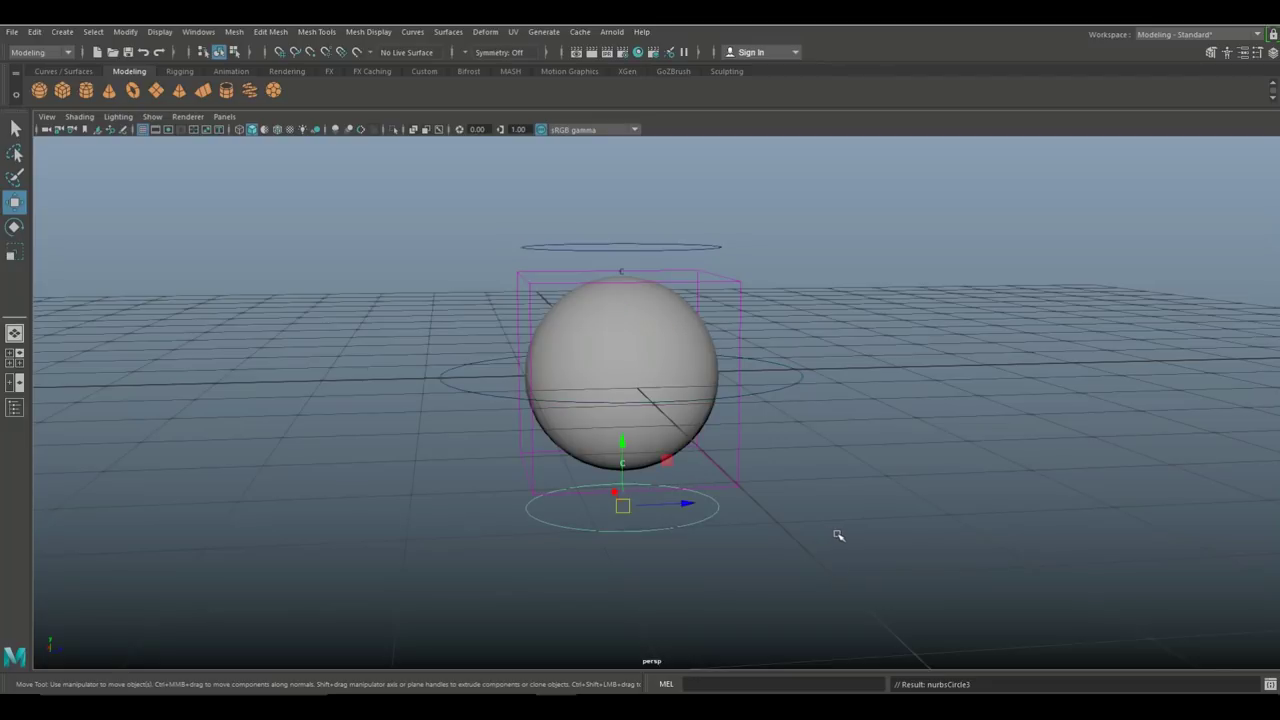
Move the large middle control circle along the Z axis to test that the whole rig follows it.
mouse_move(880, 519)
alt+mouse_down()
mouse_move(863, 503)
mouse_move(877, 523)
alt+mouse_up()
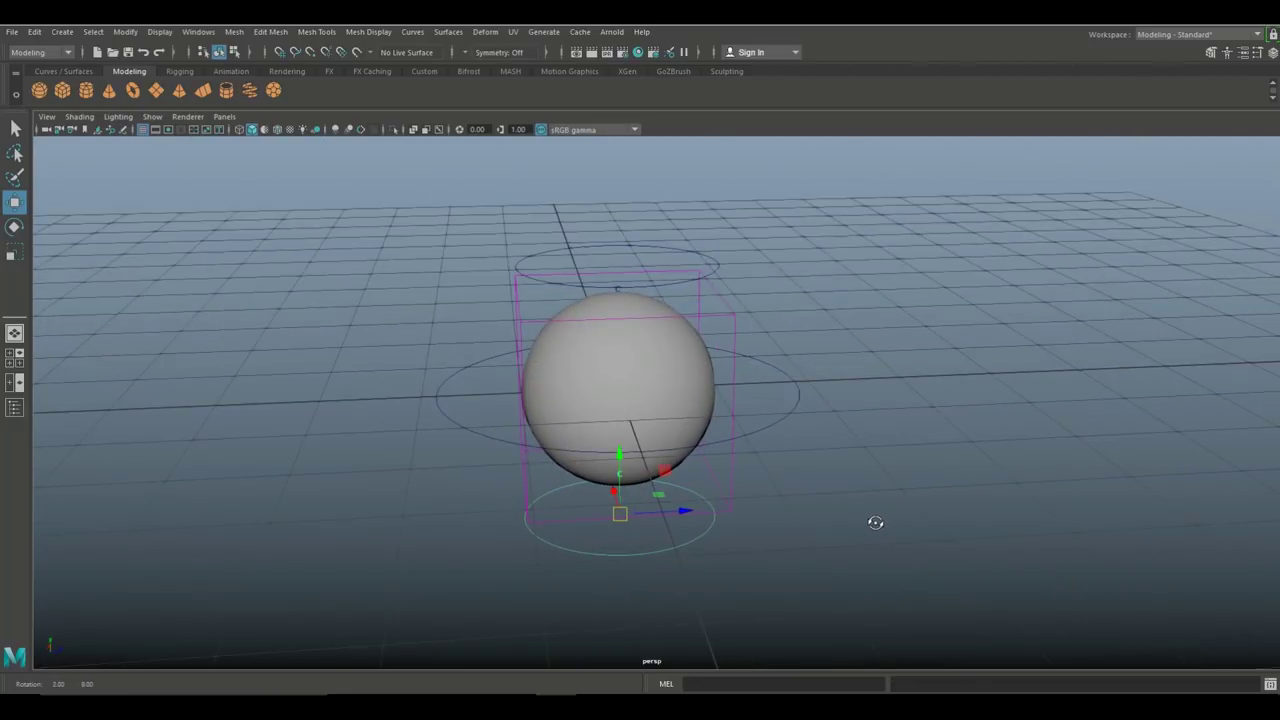
scroll(874, 520, up, 1)
mouse_move(874, 519)
alt+middle_down()
mouse_move(877, 500)
mouse_move(857, 528)
alt+middle_up()
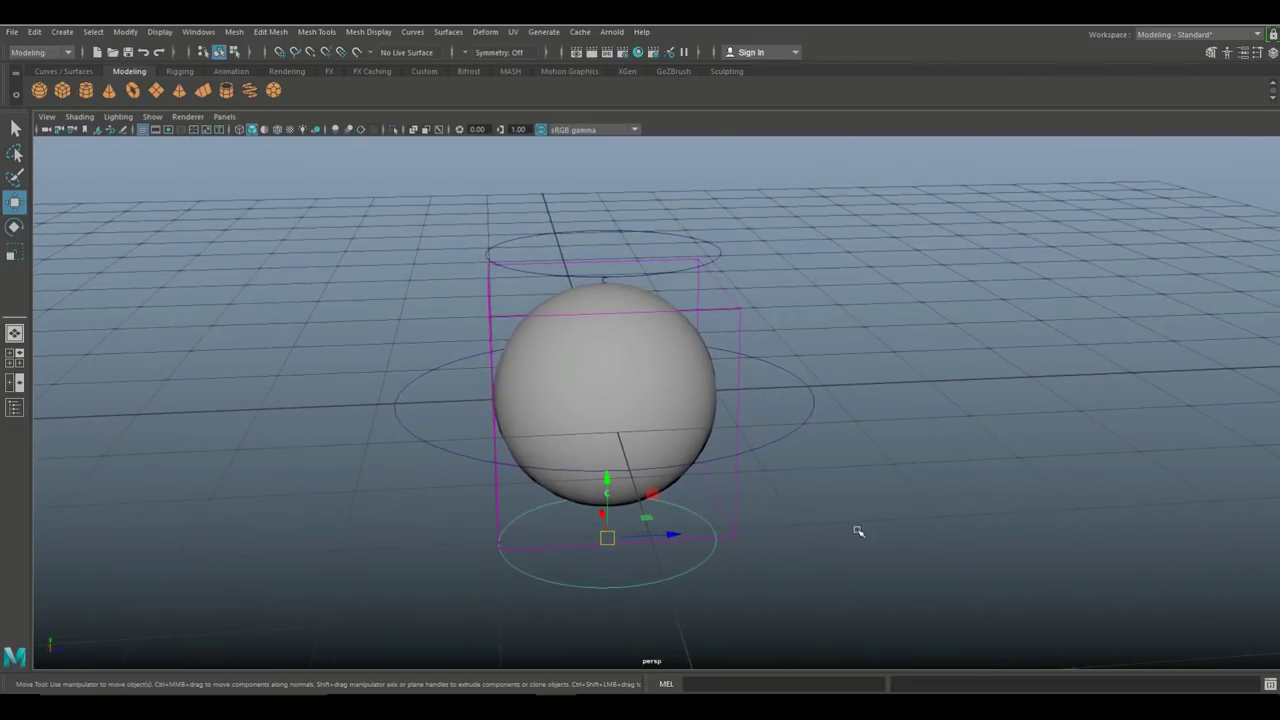
mouse_move(857, 528)
alt+mouse_down()
mouse_move(857, 506)
mouse_move(860, 519)
alt+mouse_up()
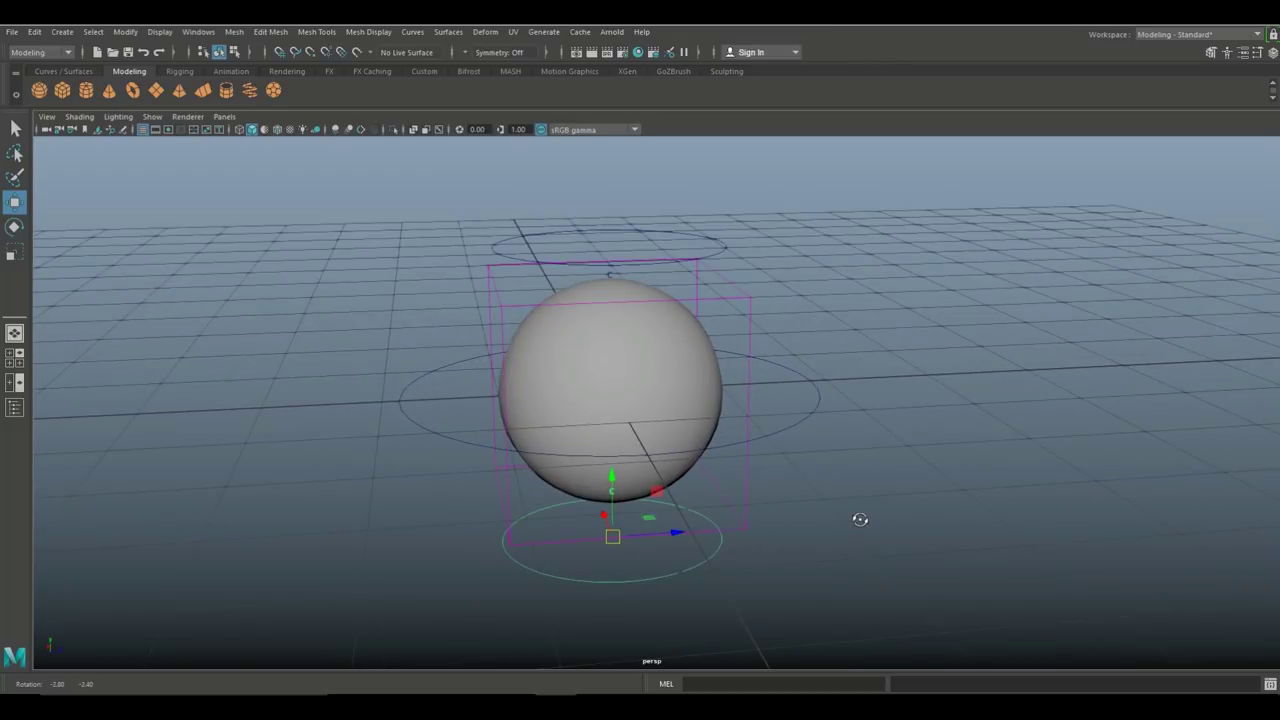
click(791, 427)
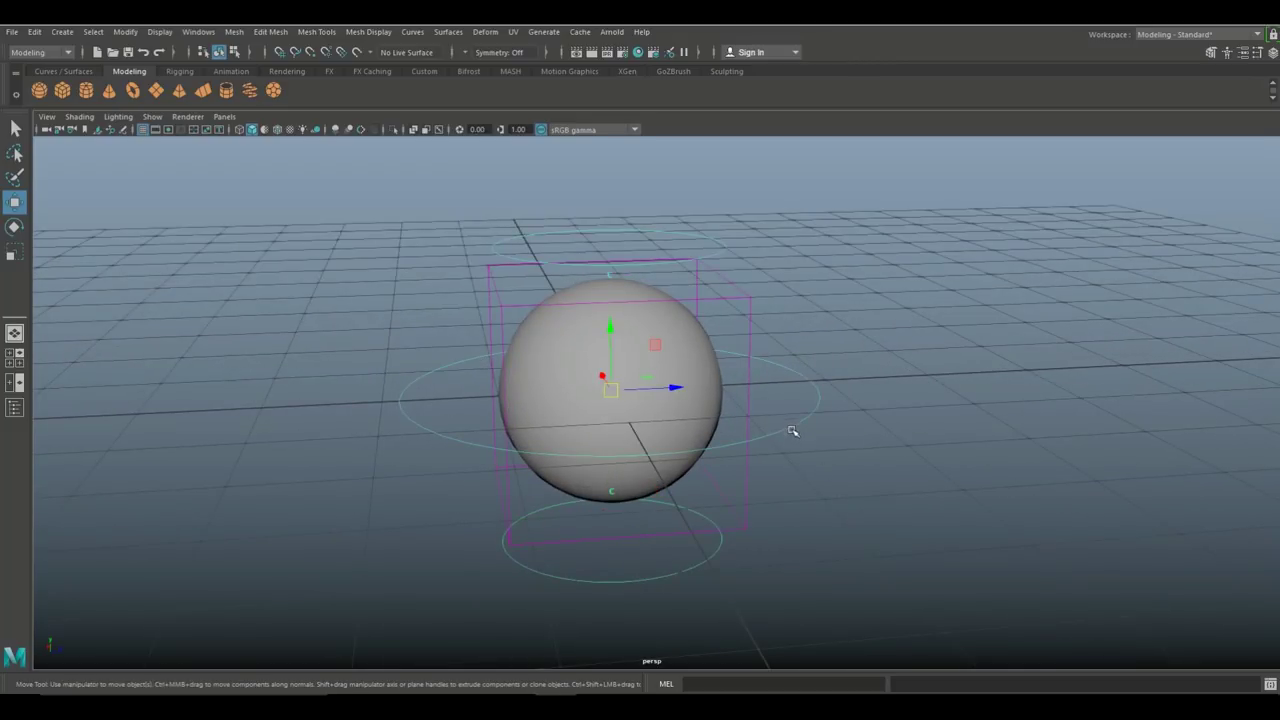
drag(674, 390, 663, 517)
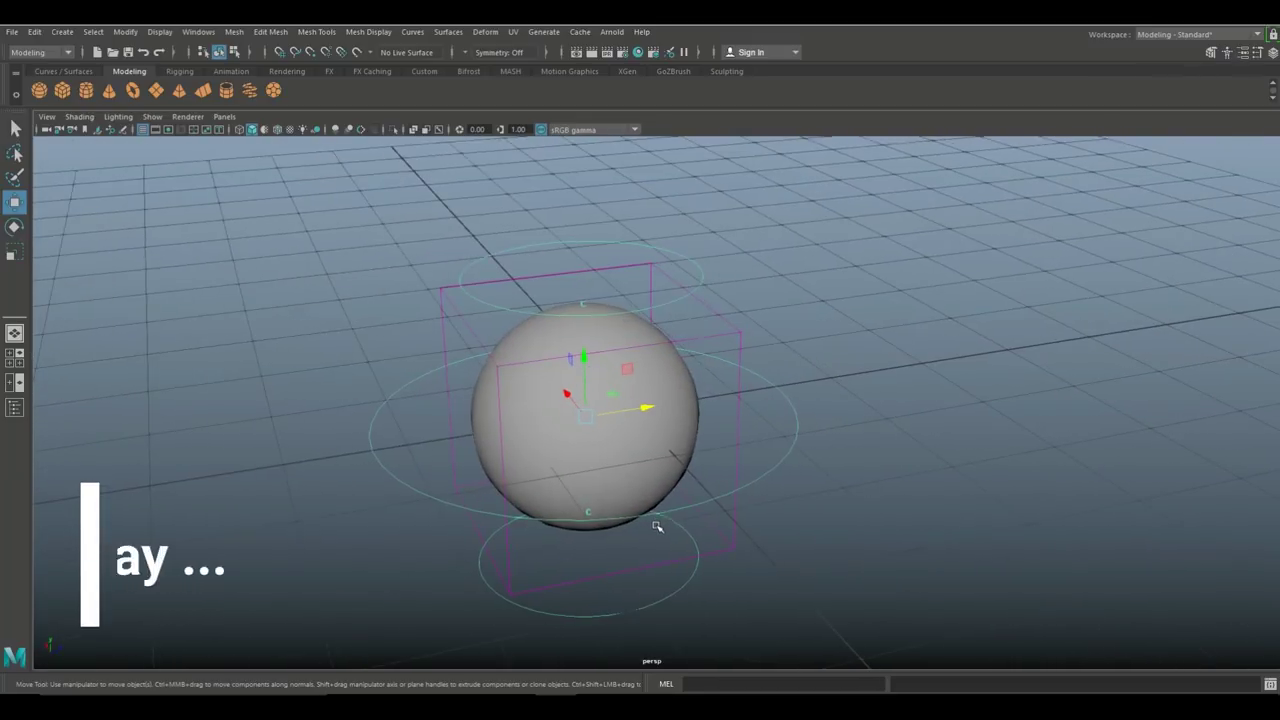
alt+right_drag(657, 523, 717, 460)
alt+middle_drag(717, 460, 723, 457)
scroll(720, 480, up, 2)
alt+drag(711, 471, 686, 449)
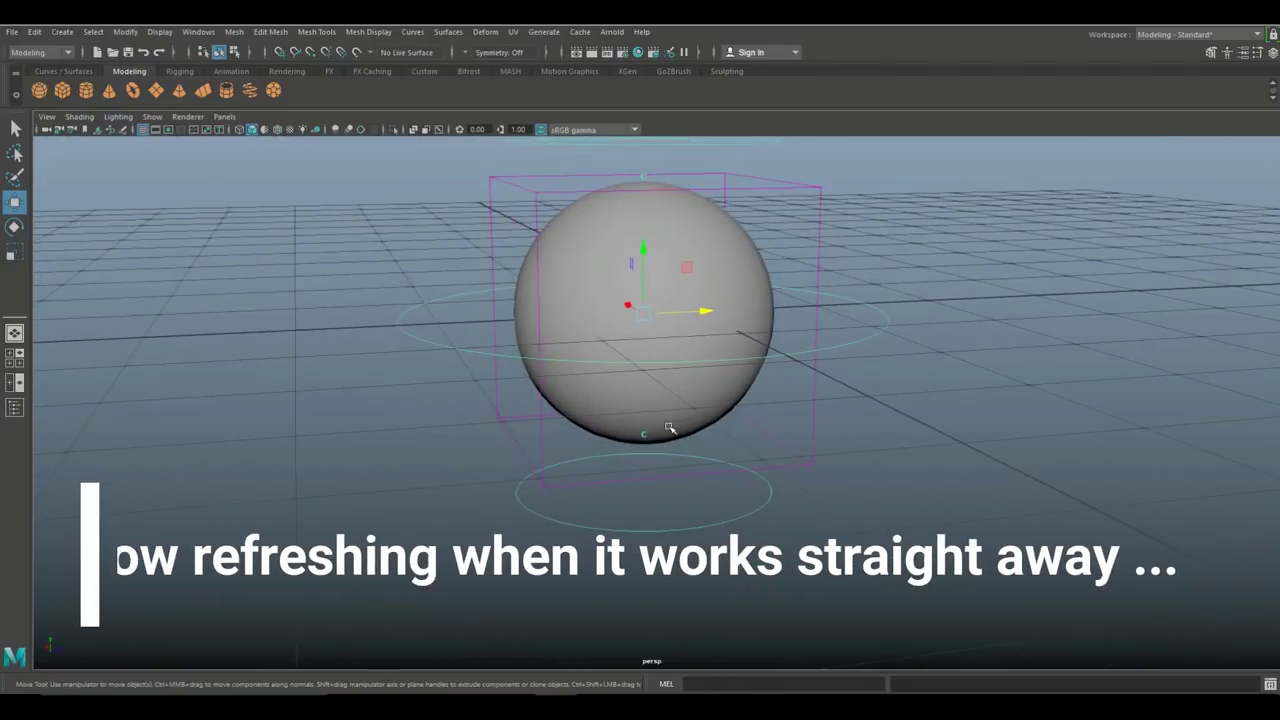
mouse_move(695, 322)
mouse_down()
mouse_move(666, 314)
mouse_move(694, 309)
mouse_up()
Review the rig's object hierarchy in the scene and clear the selection.
click(15, 410)
click(16, 412)
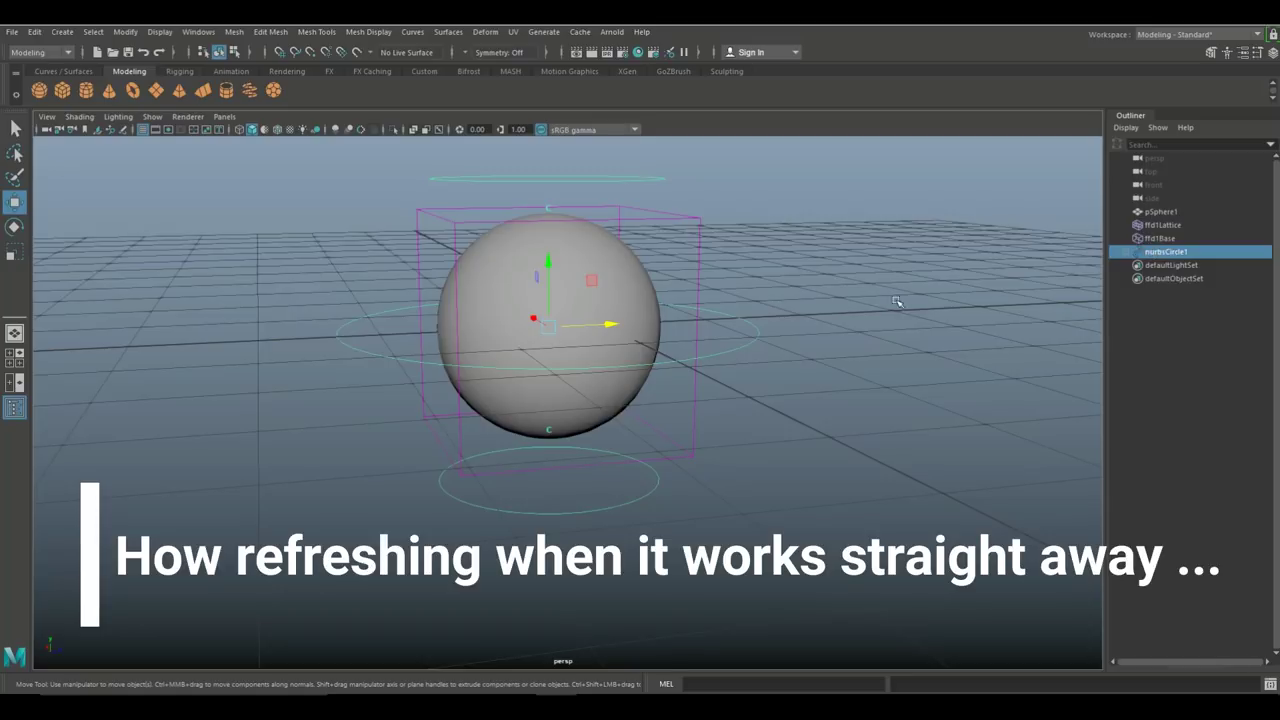
alt+drag(777, 372, 773, 411)
click(893, 356)
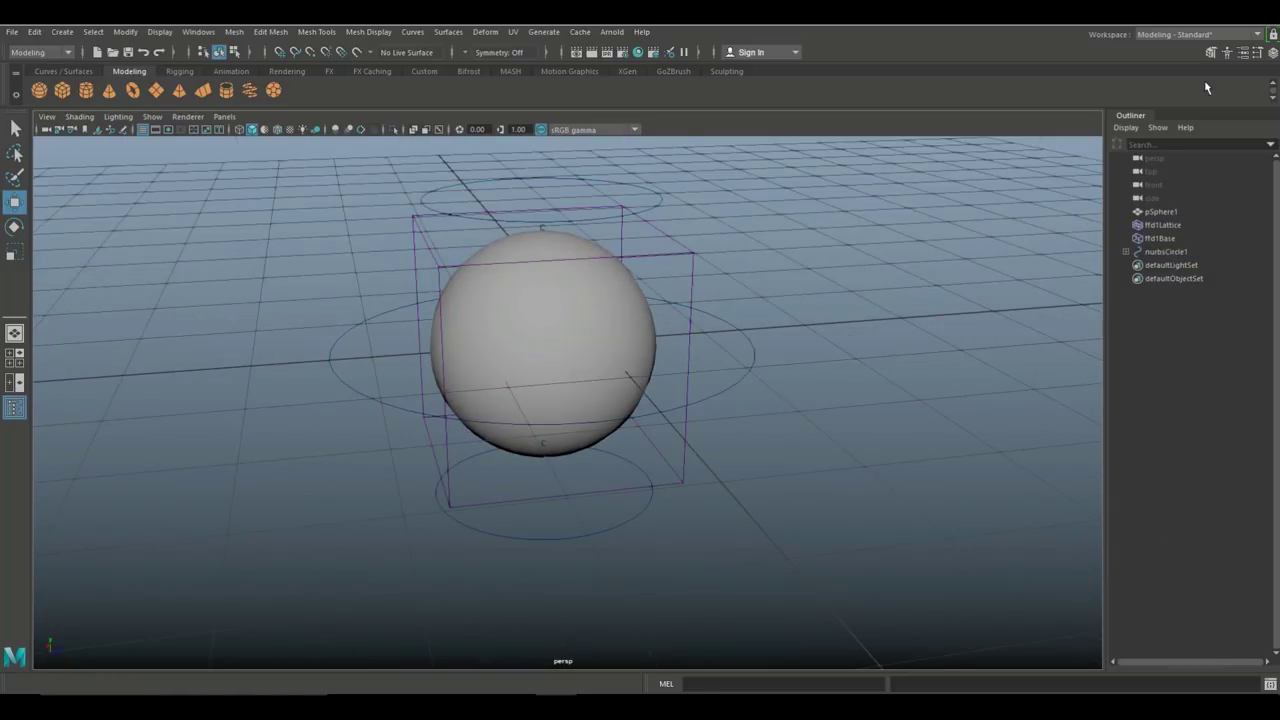
click(15, 410)
Try stretching the ball by moving the upper and the lower control circles, undoing each move.
alt+drag(74, 429, 738, 493)
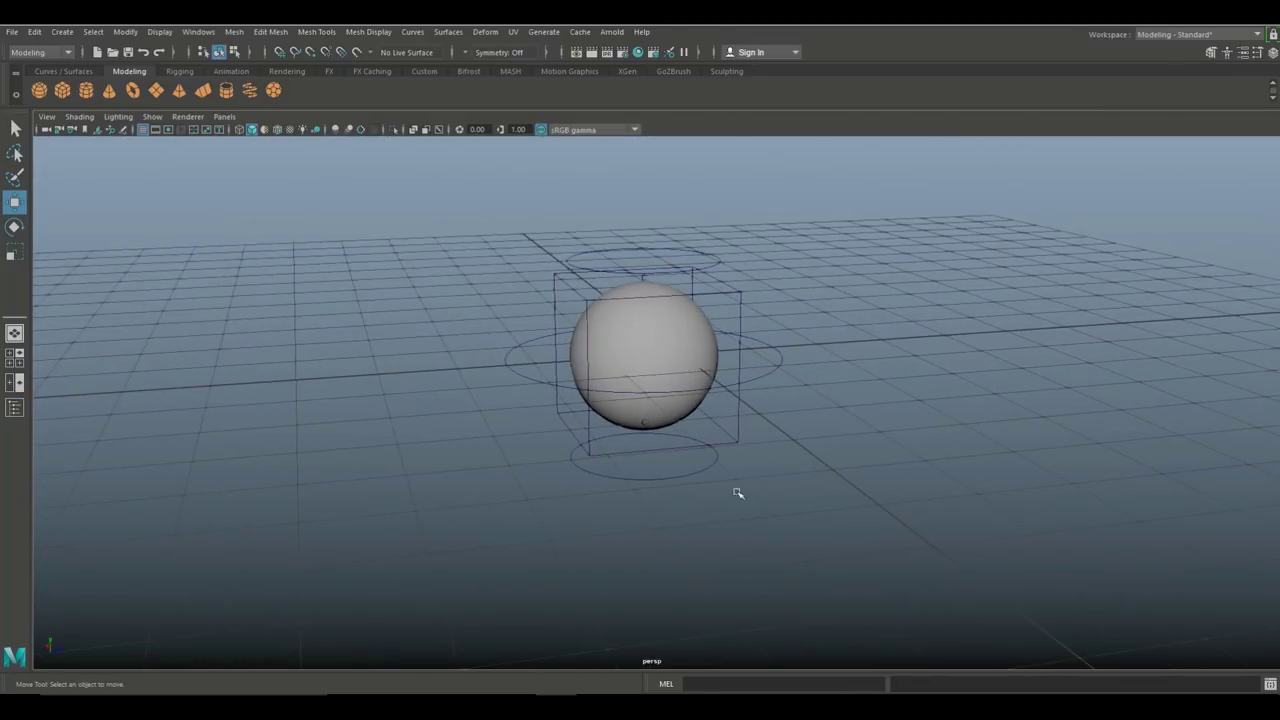
click(702, 265)
drag(648, 264, 647, 181)
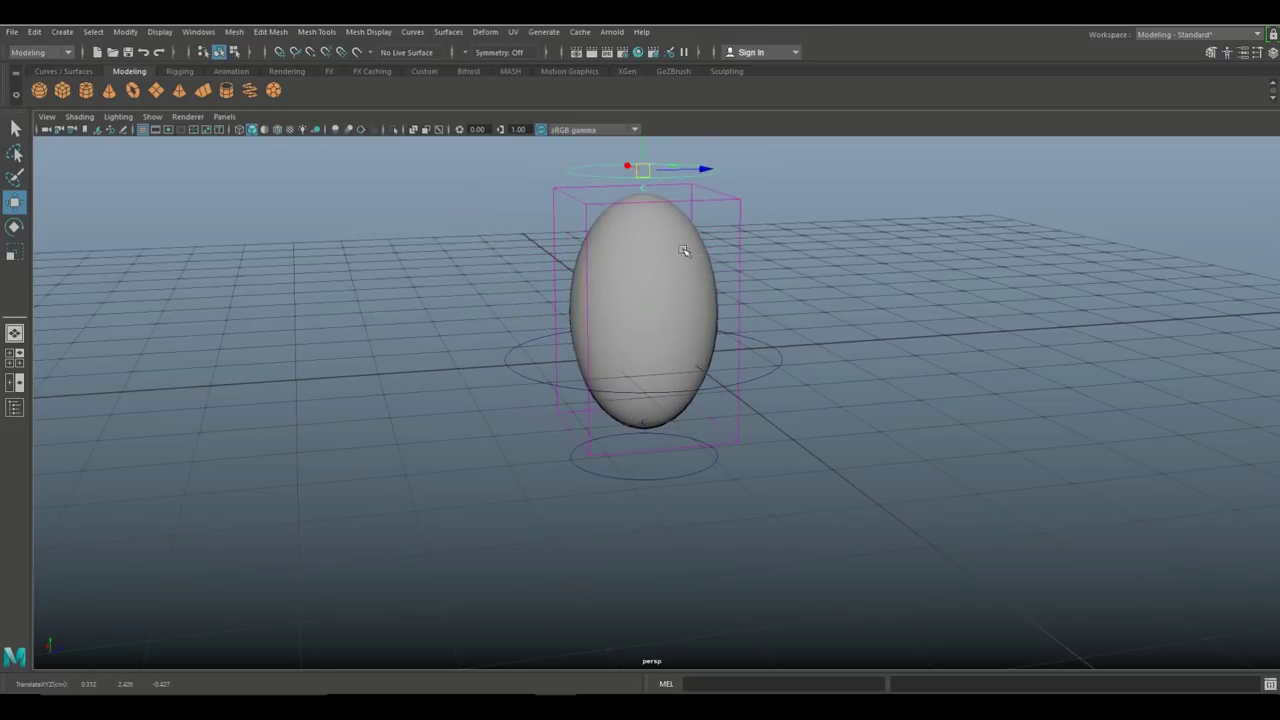
key(ctrl+z)
click(689, 480)
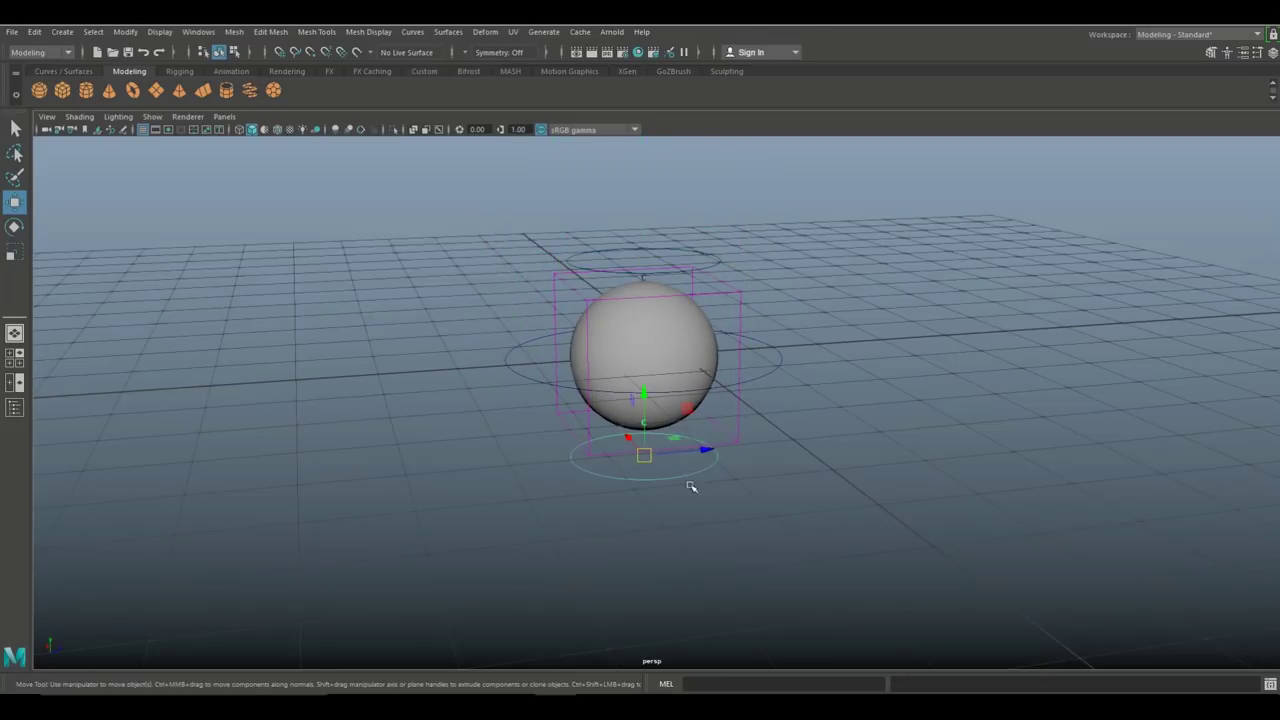
drag(591, 543, 688, 516)
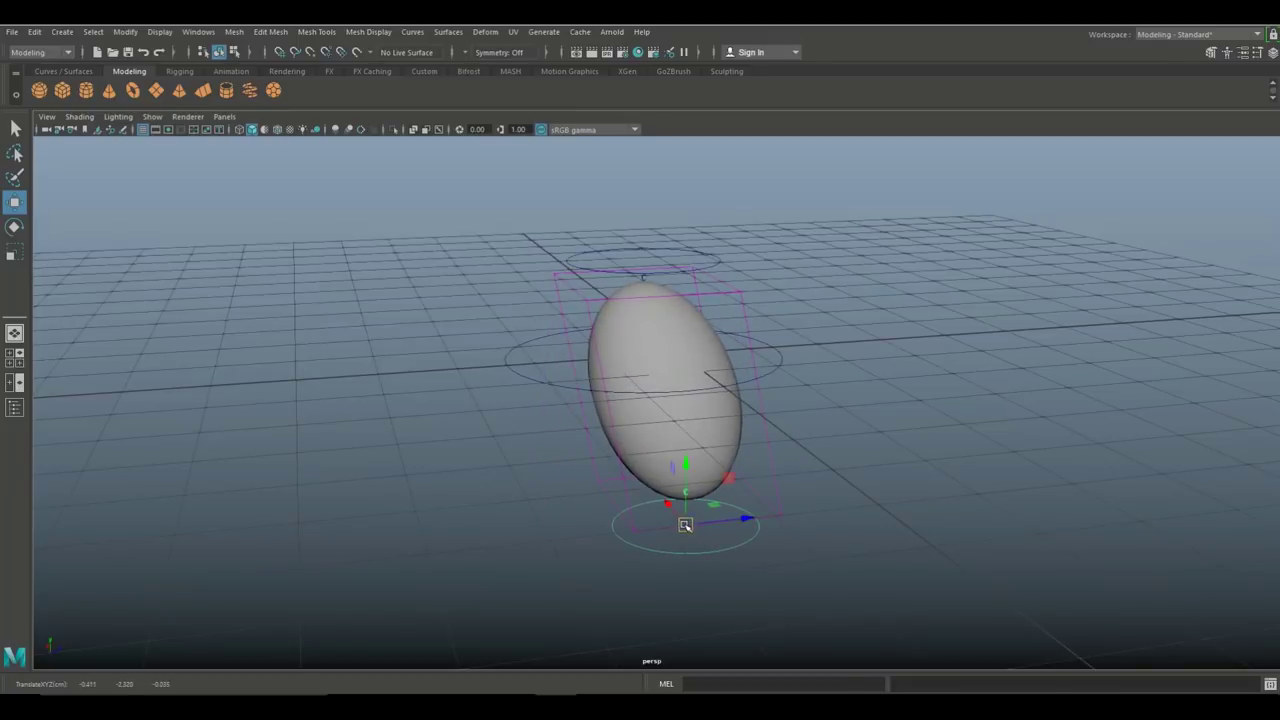
key(ctrl+z)
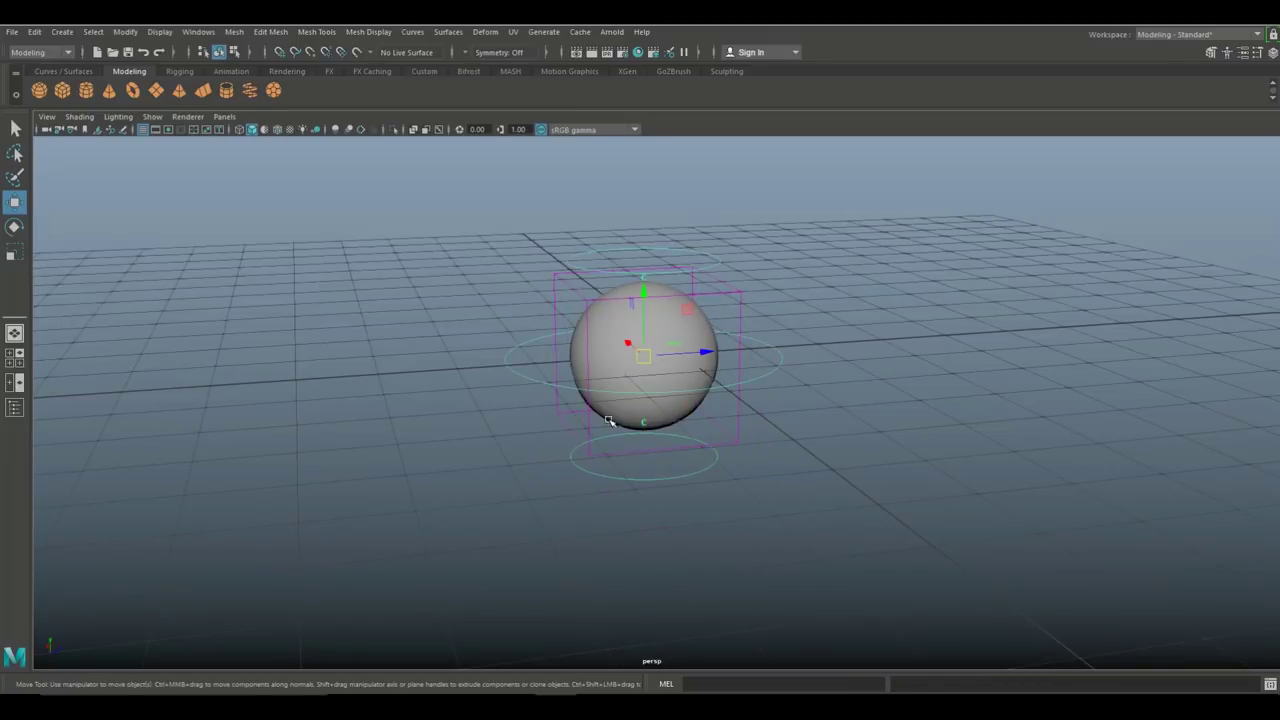
Shift the large middle control circle slightly along Z, and try a free move of it that is undone.
drag(706, 345, 727, 396)
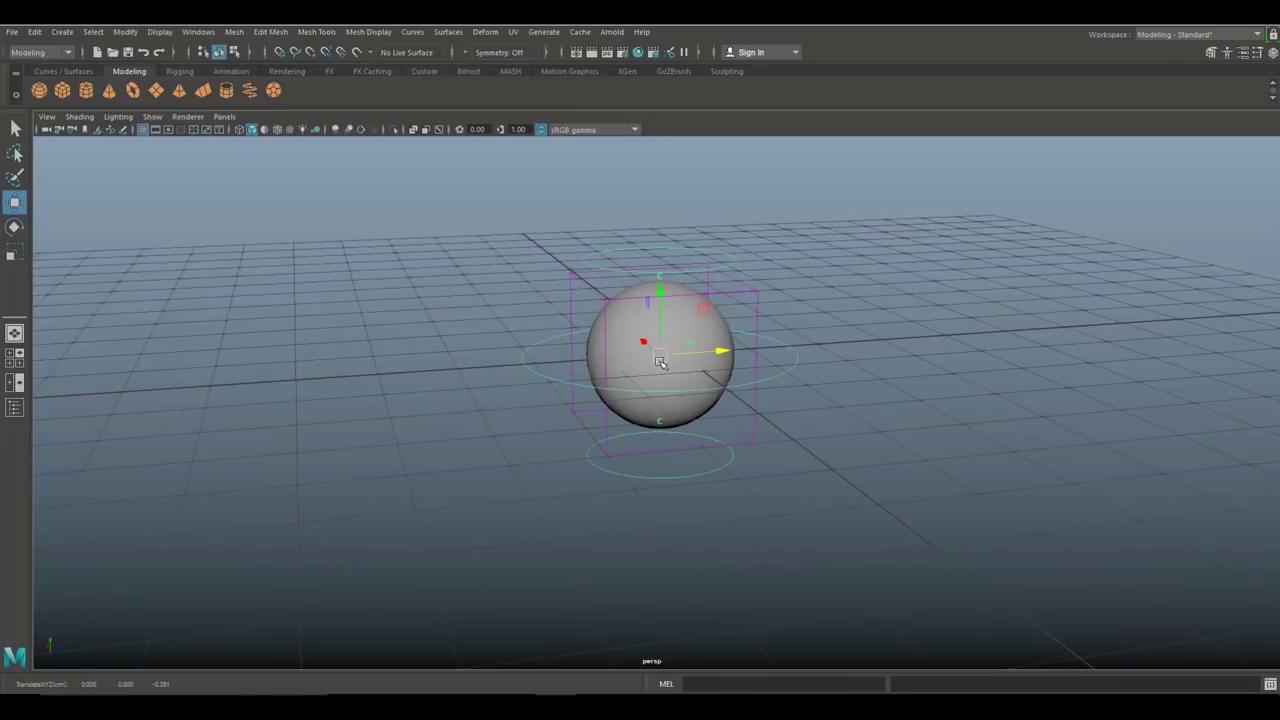
mouse_move(676, 356)
mouse_down()
mouse_move(612, 405)
mouse_move(736, 314)
mouse_move(677, 343)
mouse_up()
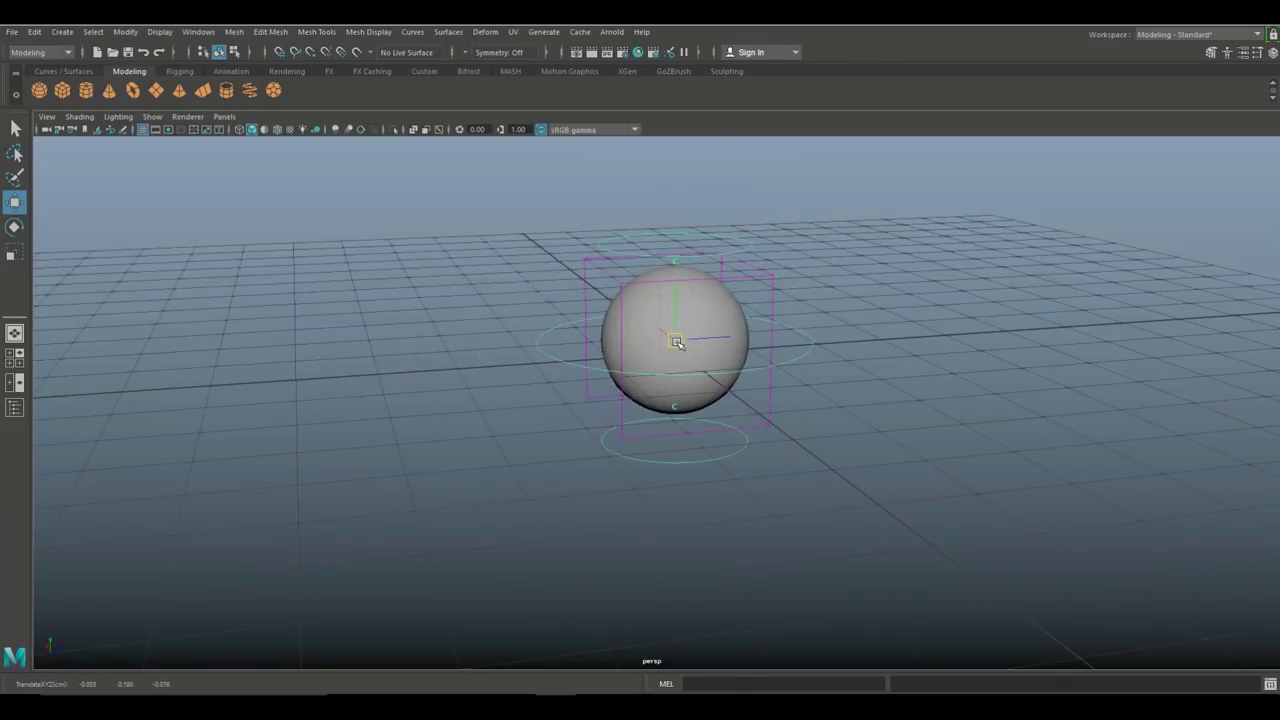
key(ctrl+z)
scroll(805, 465, up, 3)
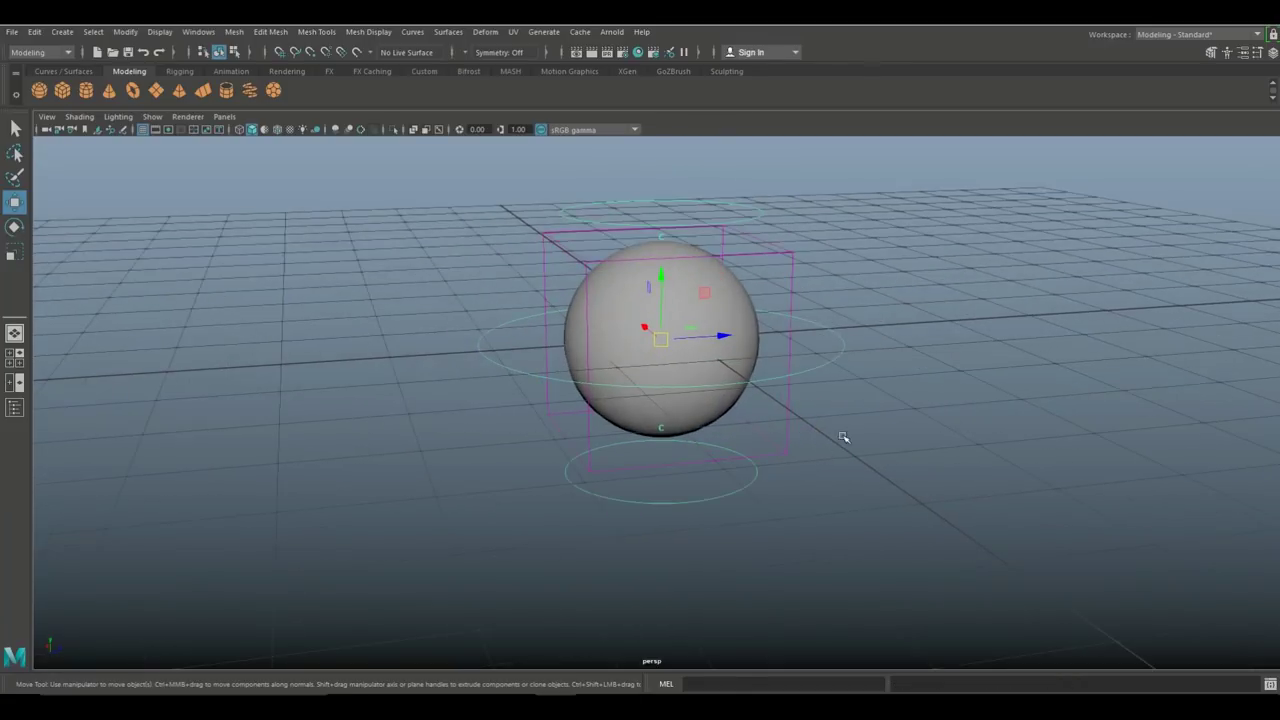
alt+middle_drag(856, 404, 825, 486)
alt+drag(825, 486, 848, 463)
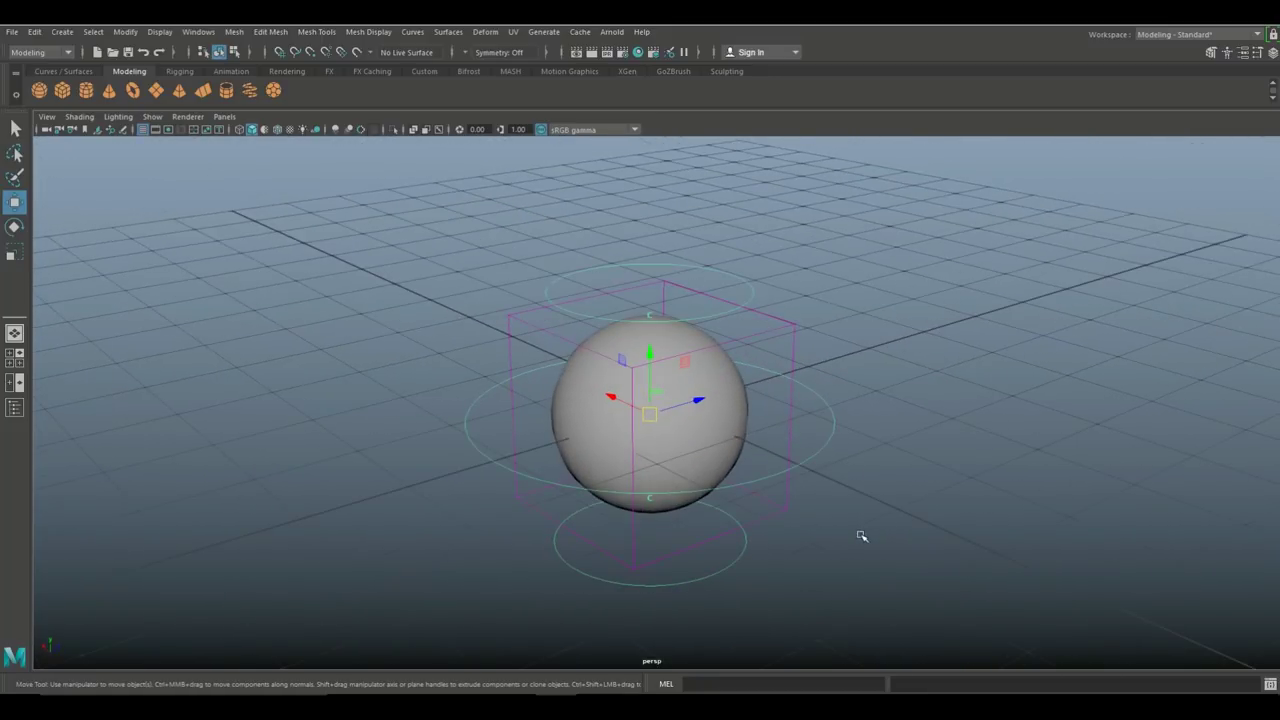
alt+middle_drag(860, 534, 835, 498)
scroll(819, 535, down, 2)
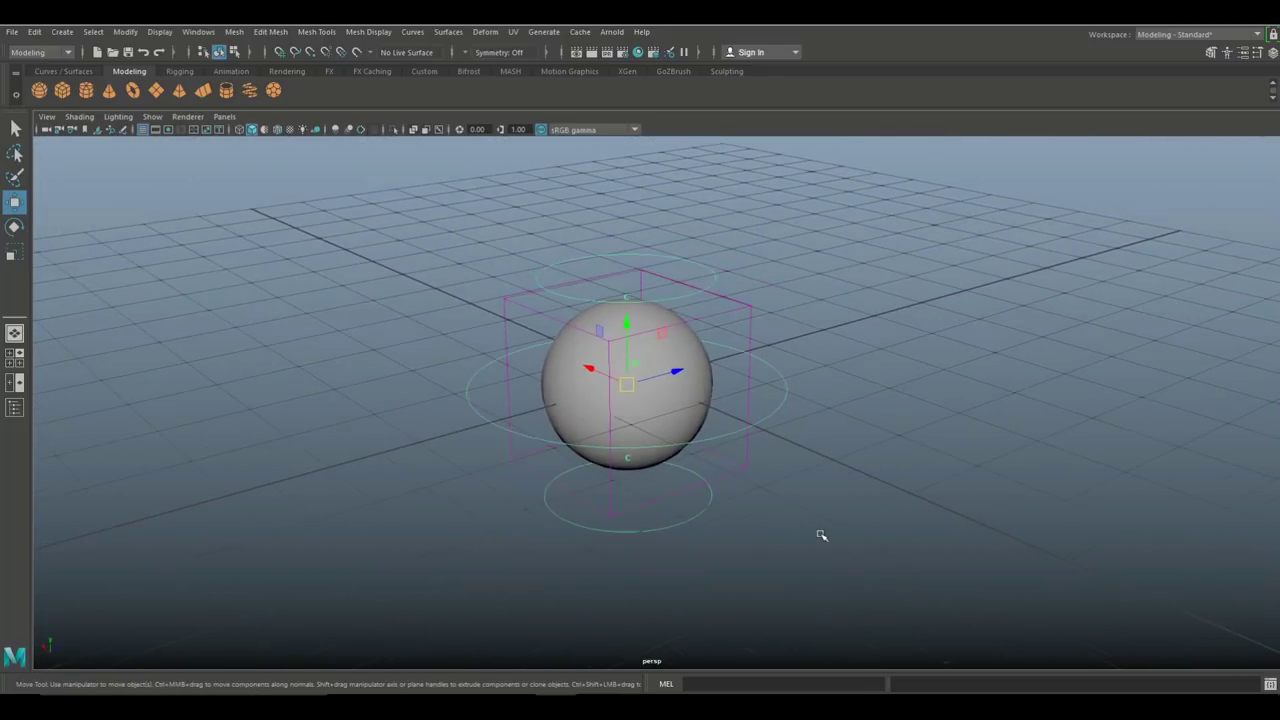
alt+drag(848, 543, 849, 531)
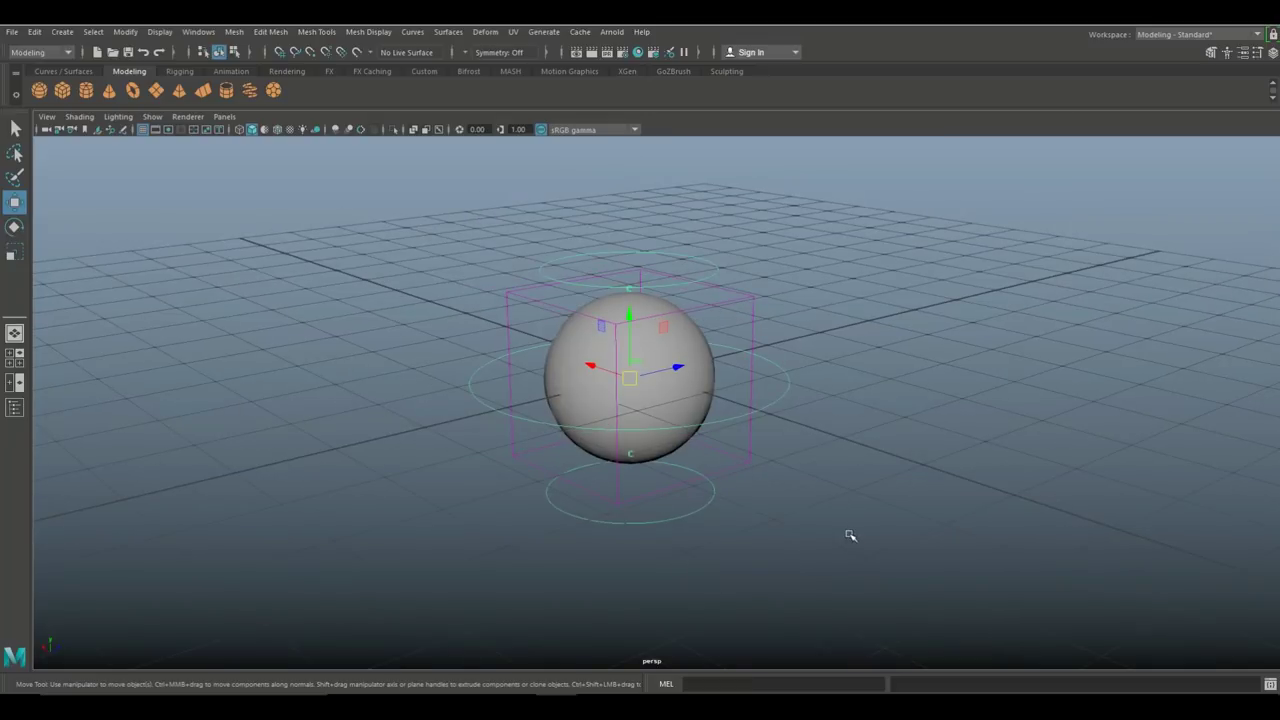
mouse_move(843, 529)
alt+middle_down()
mouse_move(829, 528)
mouse_move(846, 526)
alt+middle_up()
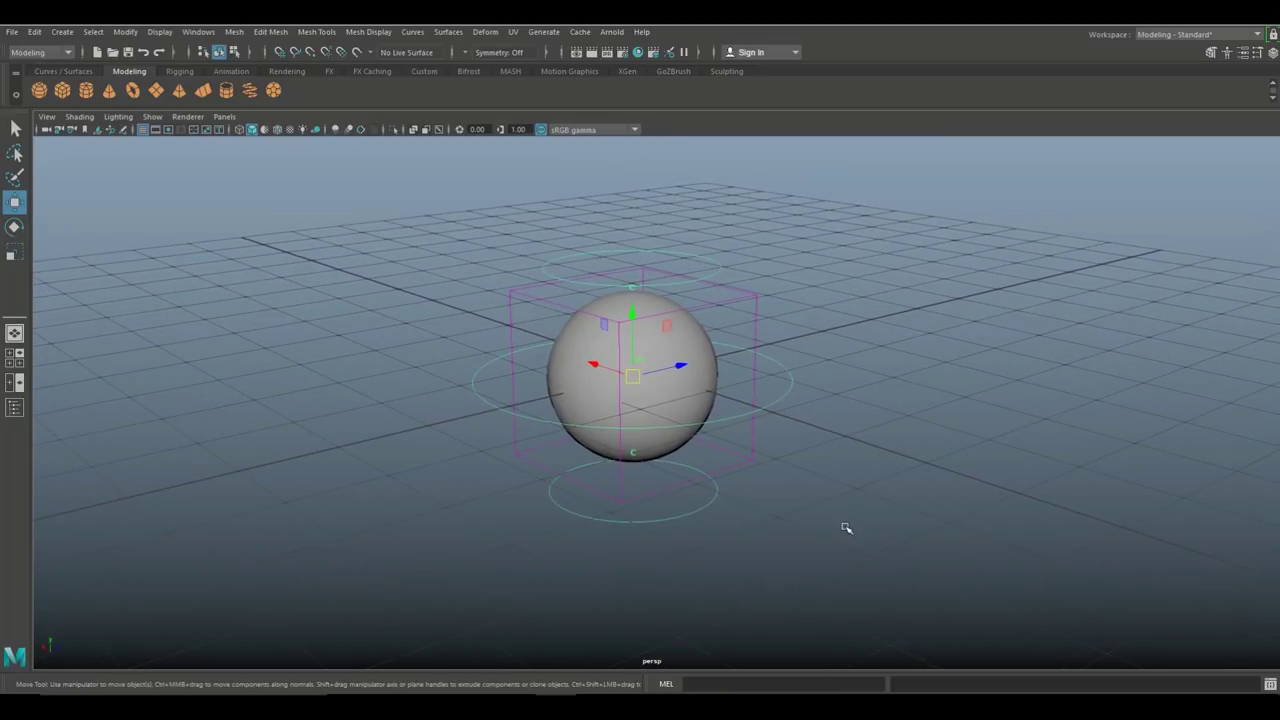